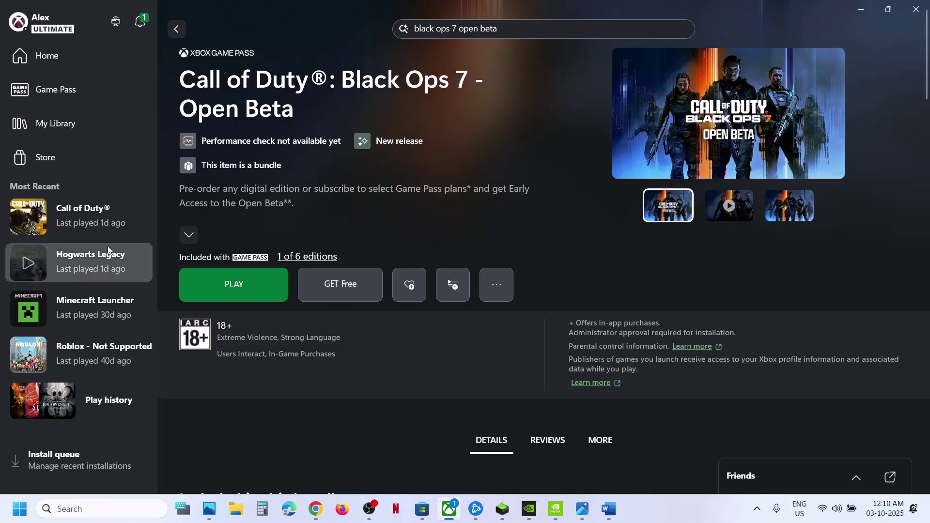
Step: Open the add-ons list in the management settings of Call of Duty
{"action": "right_click", "coordinate": [143, 277]}
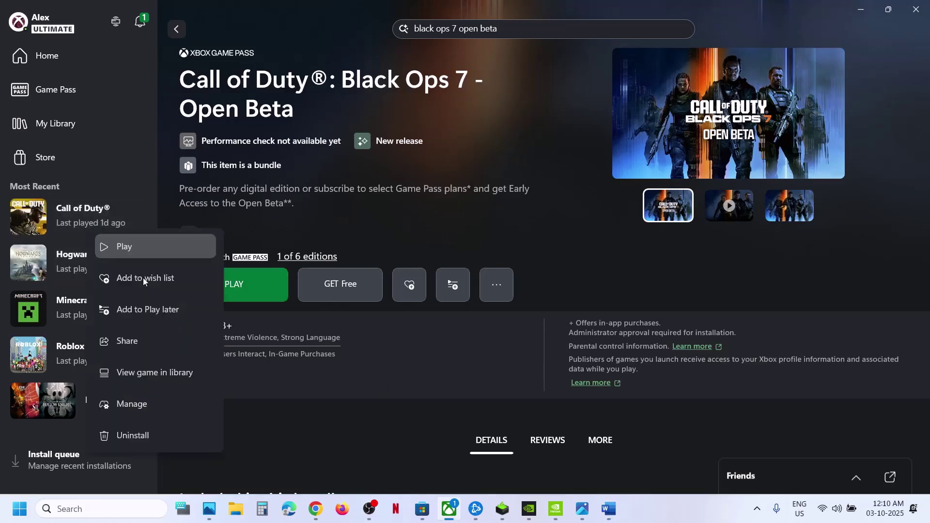
{"action": "left_click", "coordinate": [143, 397]}
{"action": "left_click", "coordinate": [515, 121]}
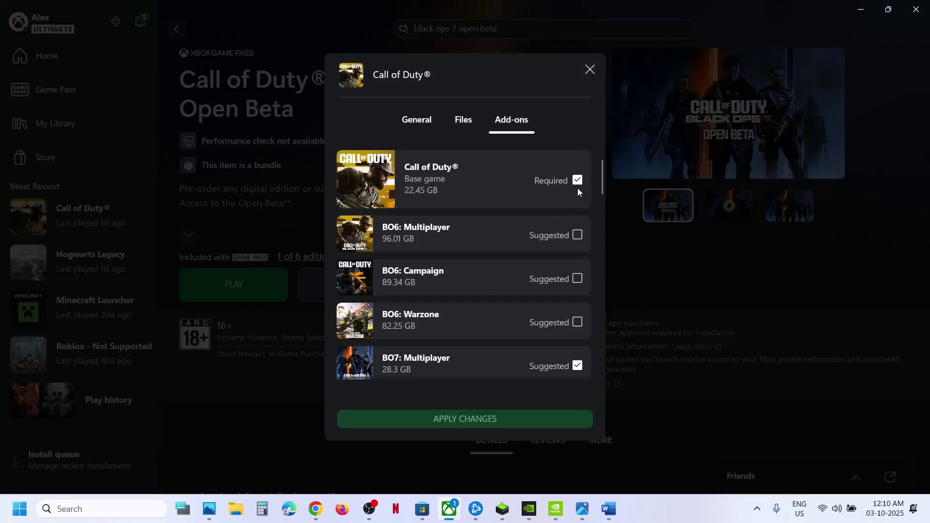
Step: Review which Black Ops 7 components and packs are selected in the add-ons list, and close the management dialog without changes
{"action": "scroll", "coordinate": [530, 242], "scroll_direction": "down", "scroll_amount": 1}
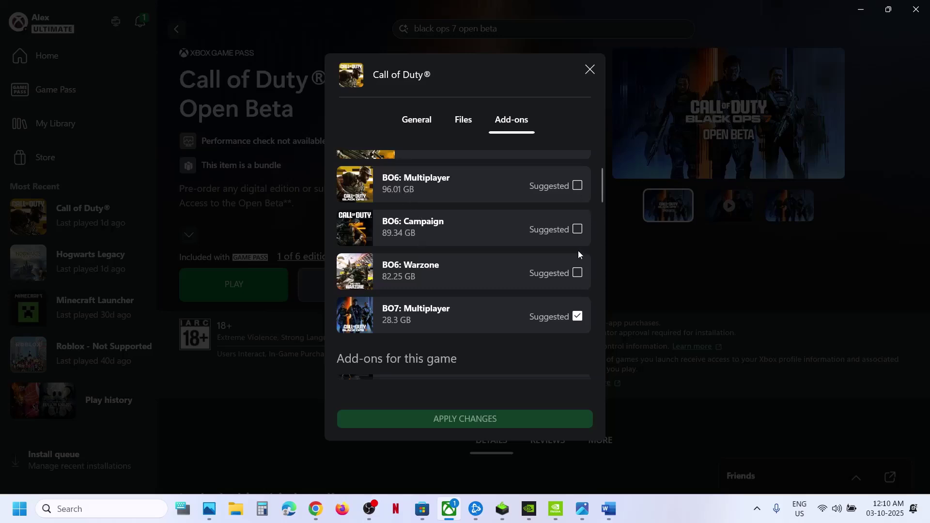
{"action": "scroll", "coordinate": [579, 254], "scroll_direction": "down", "scroll_amount": 2}
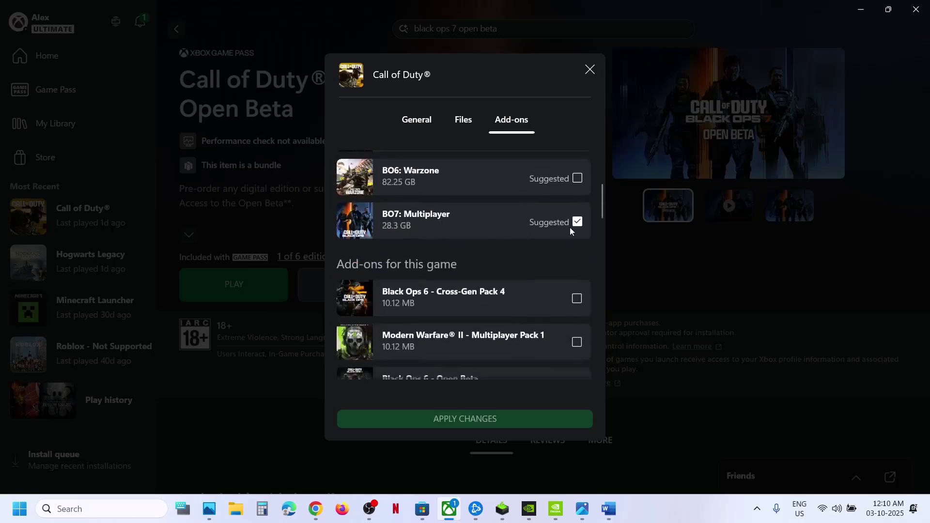
{"action": "scroll", "coordinate": [570, 227], "scroll_direction": "down", "scroll_amount": 3}
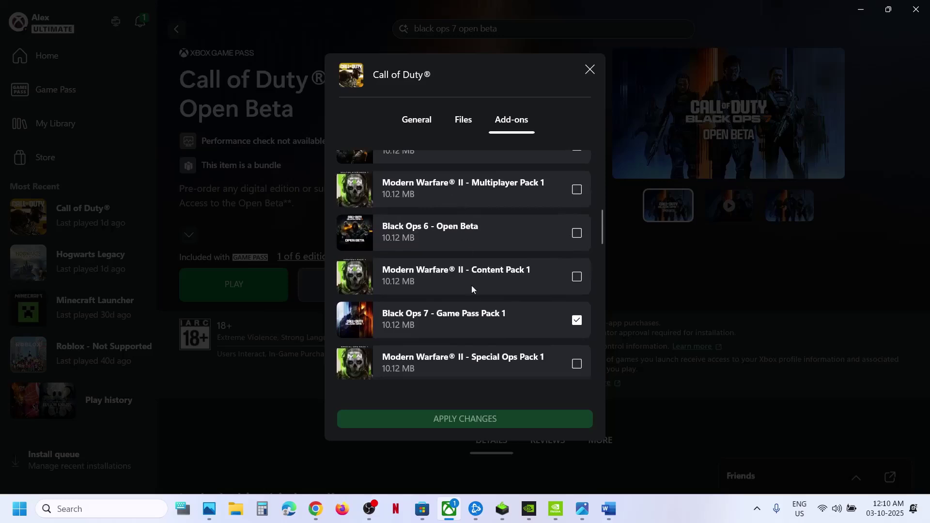
{"action": "scroll", "coordinate": [474, 305], "scroll_direction": "down", "scroll_amount": 2}
{"action": "scroll", "coordinate": [444, 216], "scroll_direction": "down", "scroll_amount": 2}
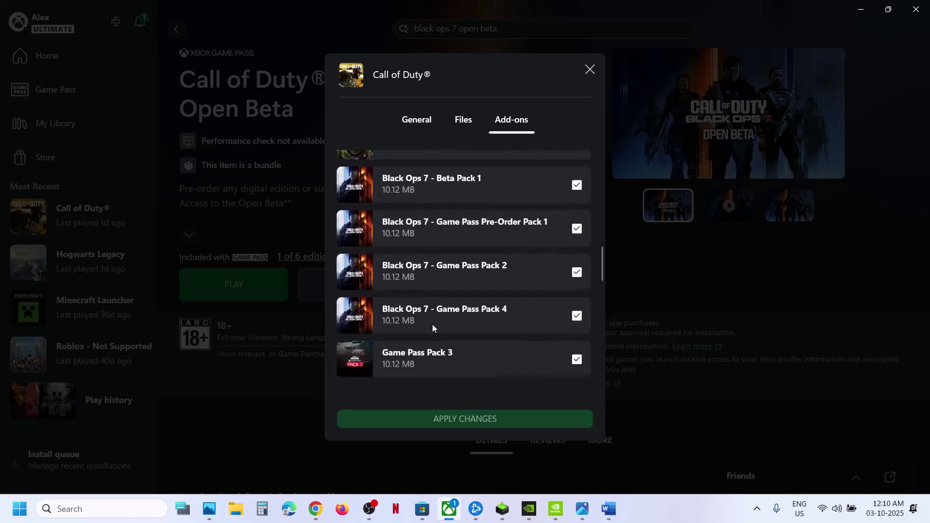
{"action": "scroll", "coordinate": [432, 324], "scroll_direction": "down", "scroll_amount": 1}
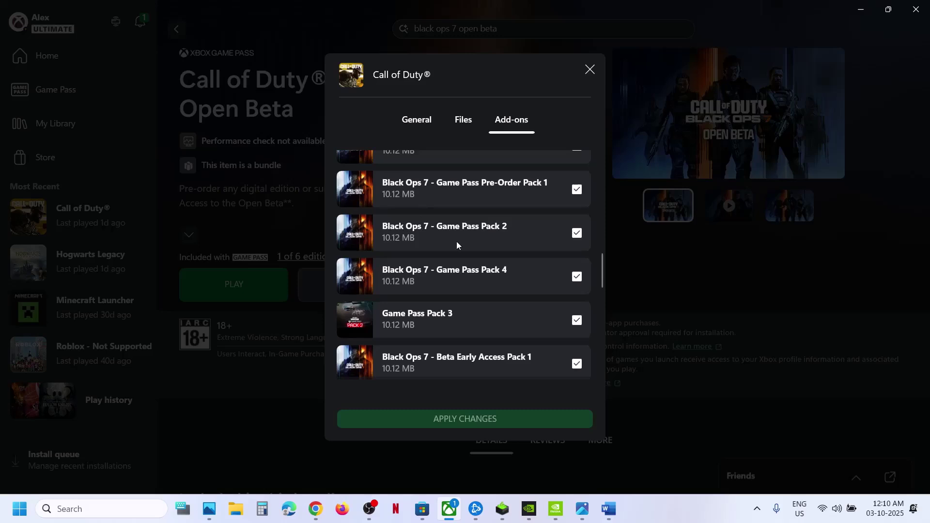
{"action": "scroll", "coordinate": [456, 241], "scroll_direction": "down", "scroll_amount": 4}
{"action": "scroll", "coordinate": [456, 245], "scroll_direction": "down", "scroll_amount": 1}
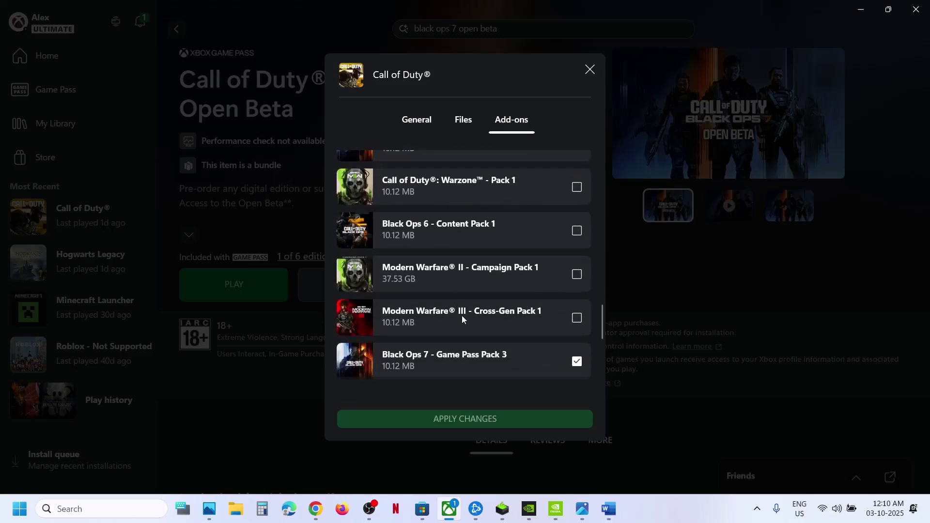
{"action": "scroll", "coordinate": [462, 319], "scroll_direction": "down", "scroll_amount": 1}
{"action": "scroll", "coordinate": [453, 266], "scroll_direction": "down", "scroll_amount": 1}
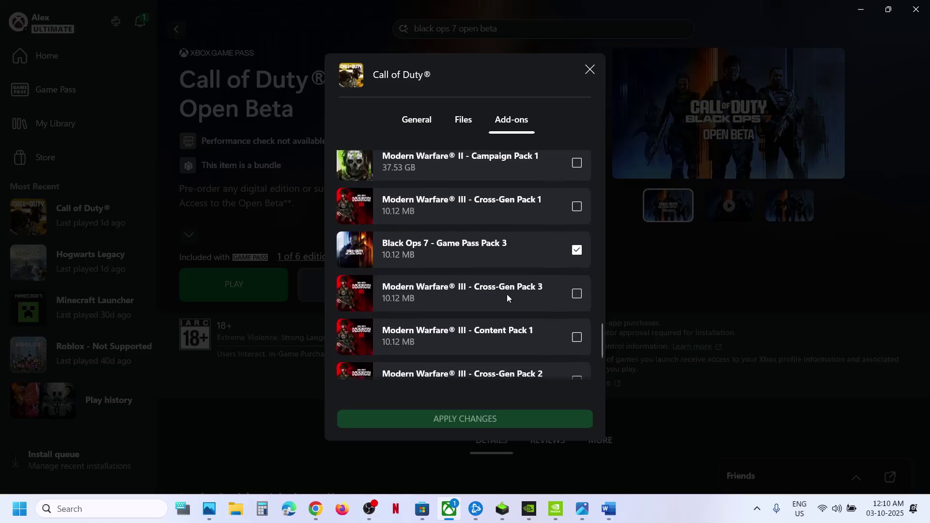
{"action": "scroll", "coordinate": [507, 295], "scroll_direction": "down", "scroll_amount": 1}
{"action": "scroll", "coordinate": [507, 354], "scroll_direction": "down", "scroll_amount": 1}
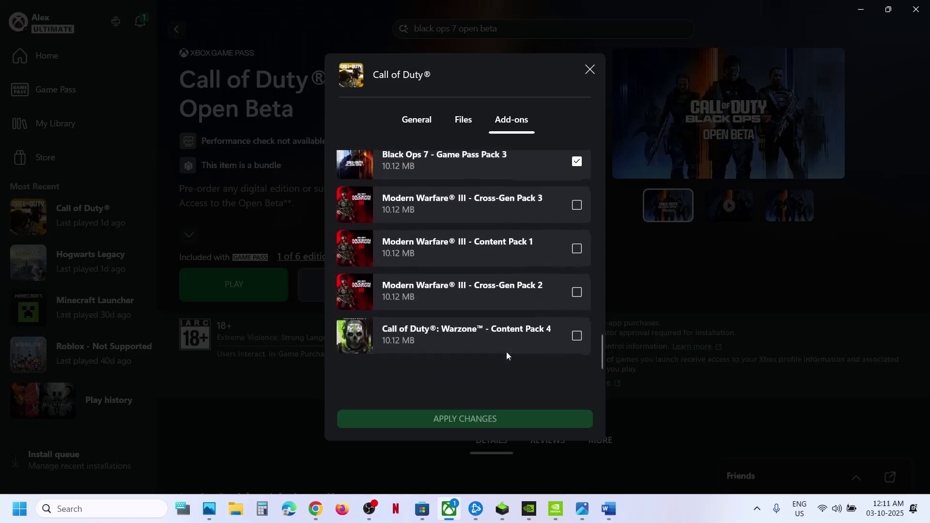
{"action": "scroll", "coordinate": [507, 354], "scroll_direction": "up", "scroll_amount": 2}
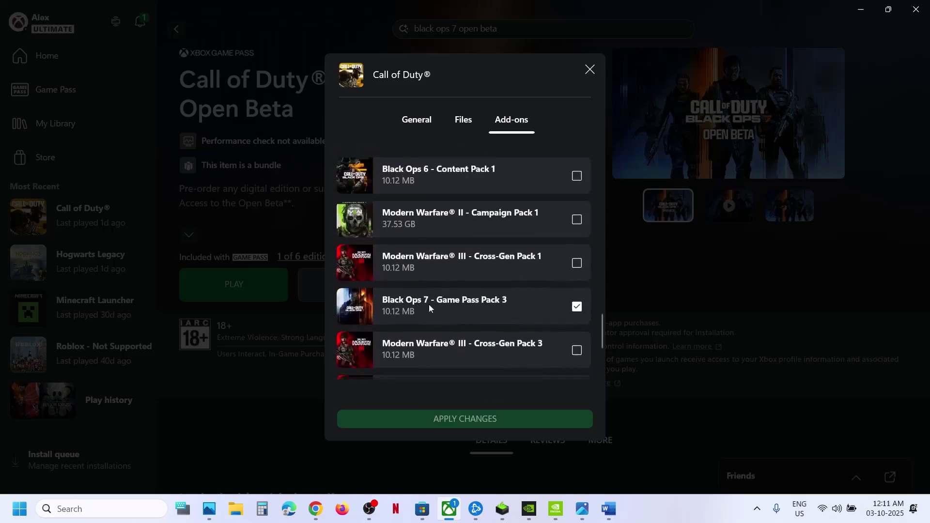
{"action": "scroll", "coordinate": [429, 305], "scroll_direction": "up", "scroll_amount": 5}
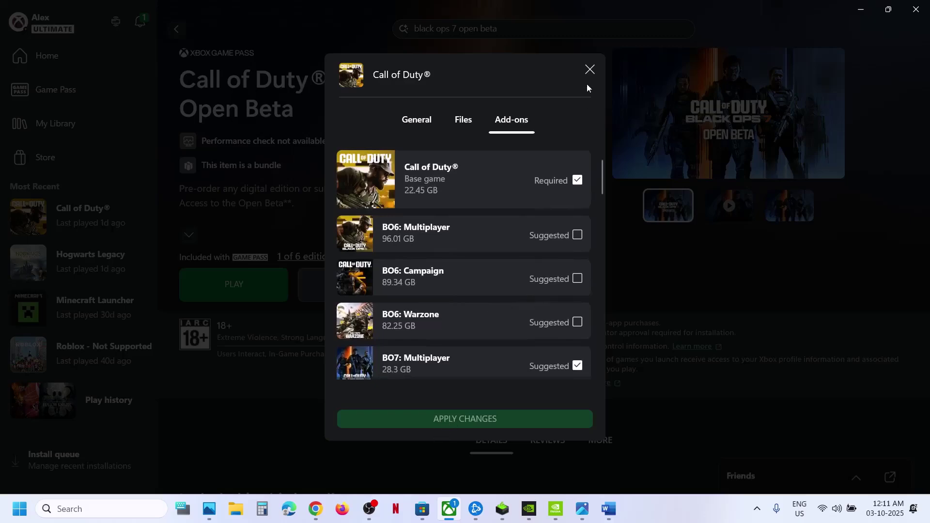
{"action": "left_click", "coordinate": [589, 71]}
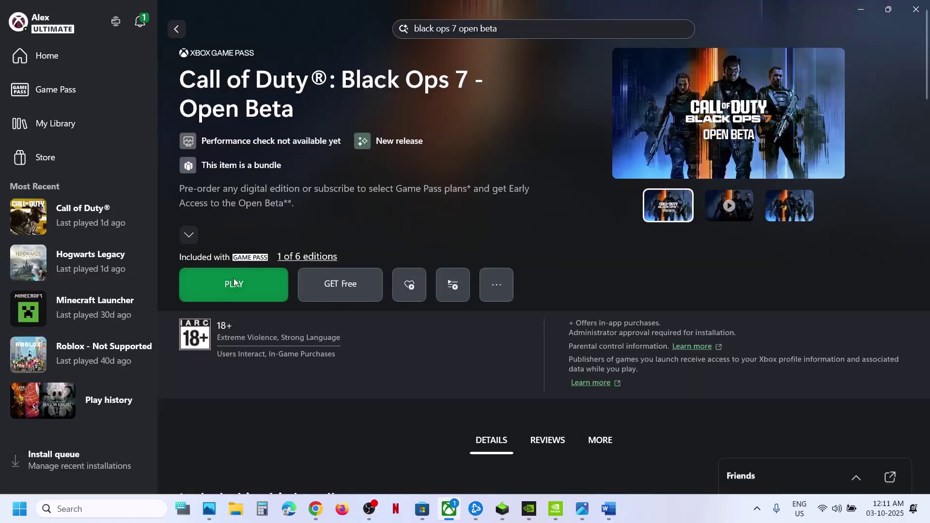
Step: Switch to the Word notes and highlight the Step 2 text about launching the game from its installation folder
{"action": "left_click", "coordinate": [609, 509]}
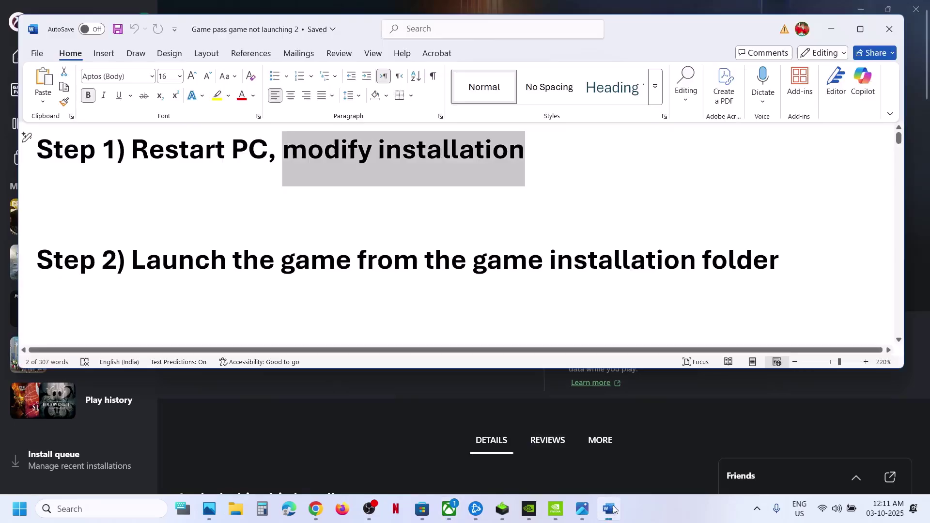
{"action": "scroll", "coordinate": [355, 222], "scroll_direction": "down", "scroll_amount": 1}
{"action": "left_click_drag", "start_coordinate": [133, 245], "coordinate": [702, 247]}
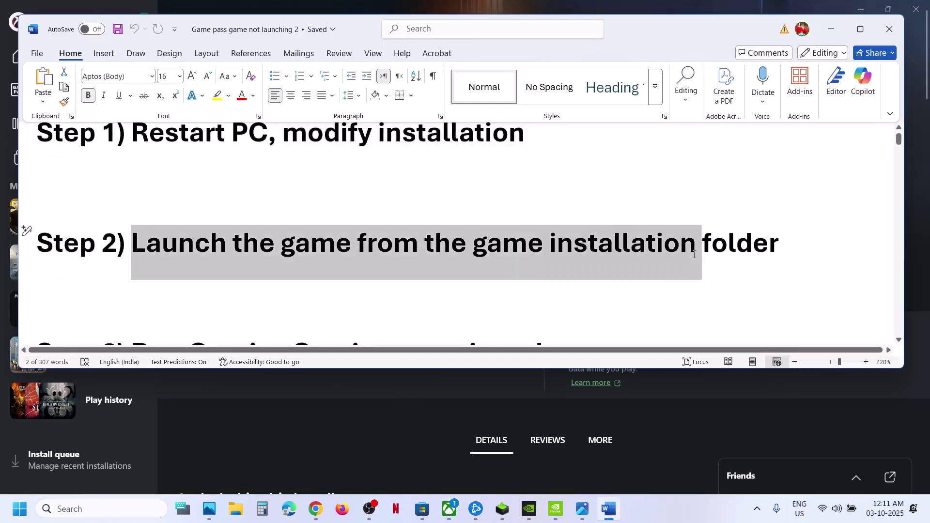
Step: Return to the Xbox app, browse Call of Duty's installation files, and open the Content folder inside Call of Duty
{"action": "left_click", "coordinate": [400, 441]}
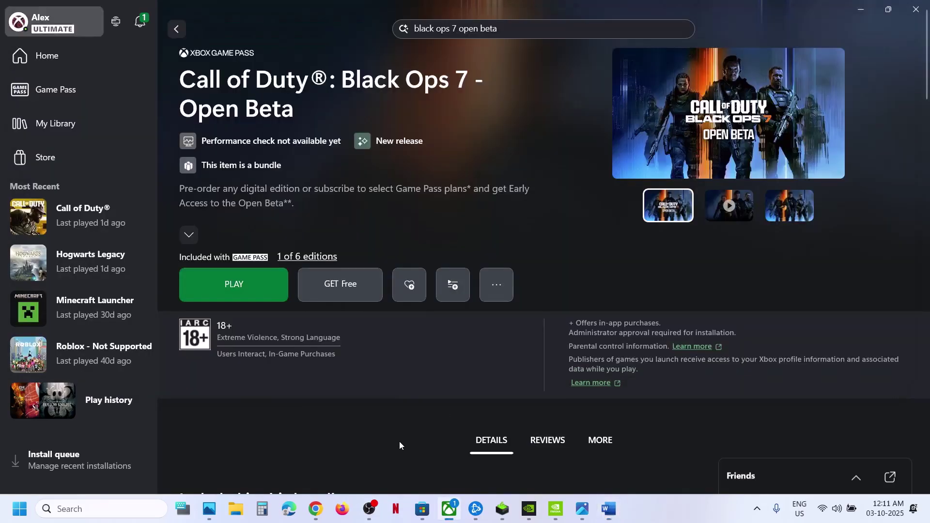
{"action": "right_click", "coordinate": [92, 224]}
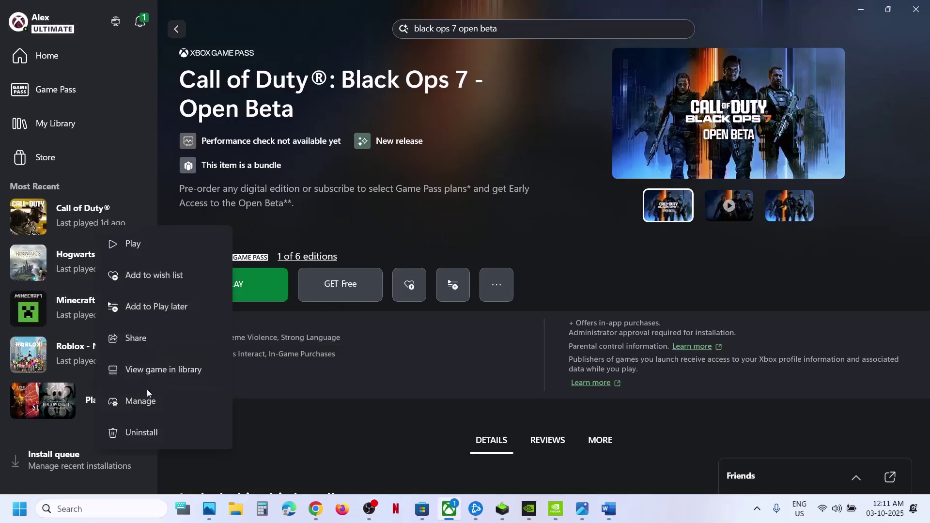
{"action": "left_click", "coordinate": [146, 401]}
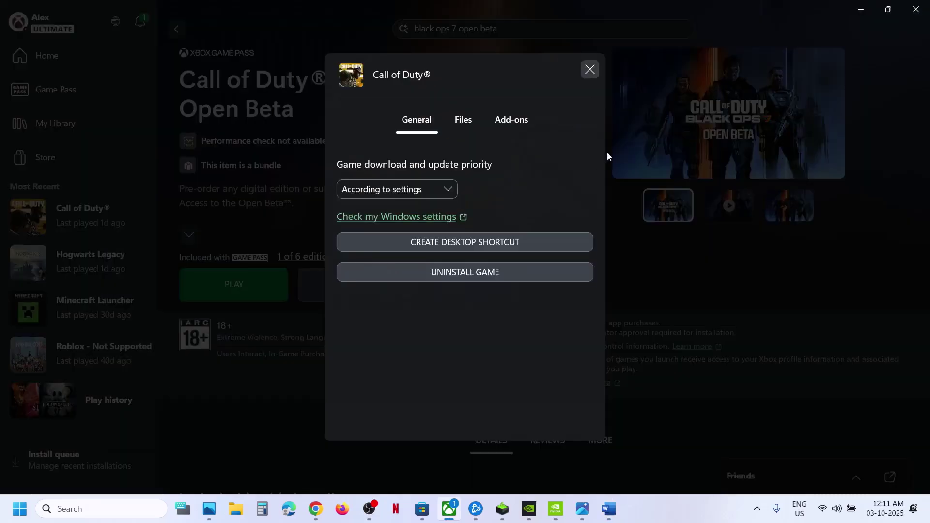
{"action": "left_click", "coordinate": [463, 120]}
{"action": "left_click", "coordinate": [553, 204]}
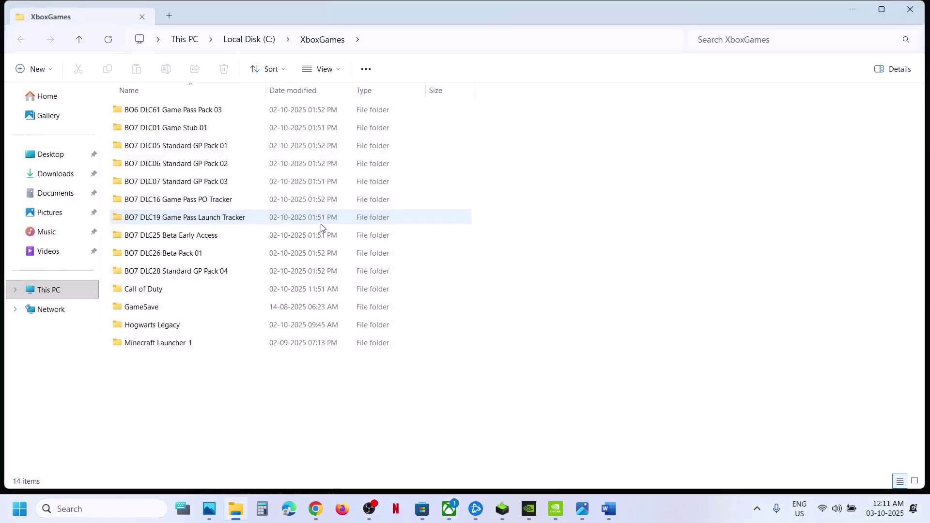
{"action": "double_click", "coordinate": [167, 291]}
{"action": "double_click", "coordinate": [192, 110]}
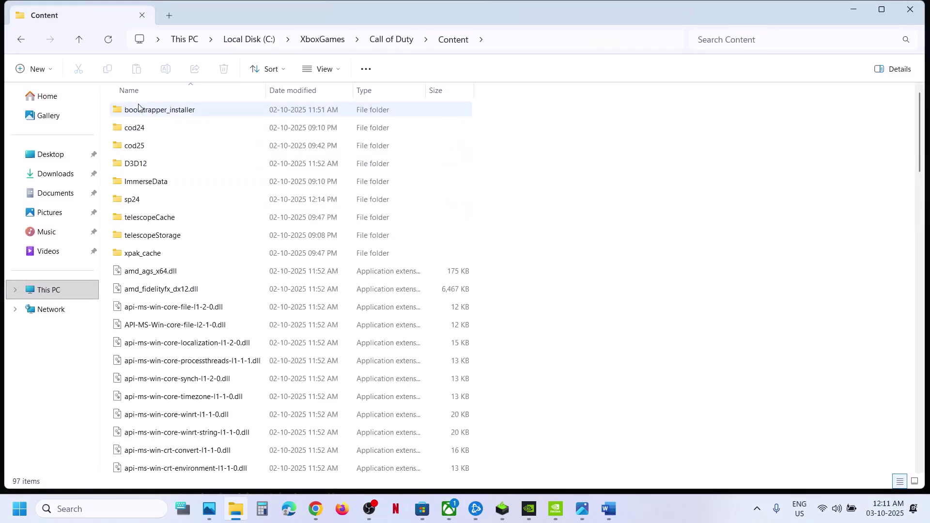
Step: Look through the files in the cod25 folder, including those starting with "g", and return to the Content folder
{"action": "left_click", "coordinate": [136, 149]}
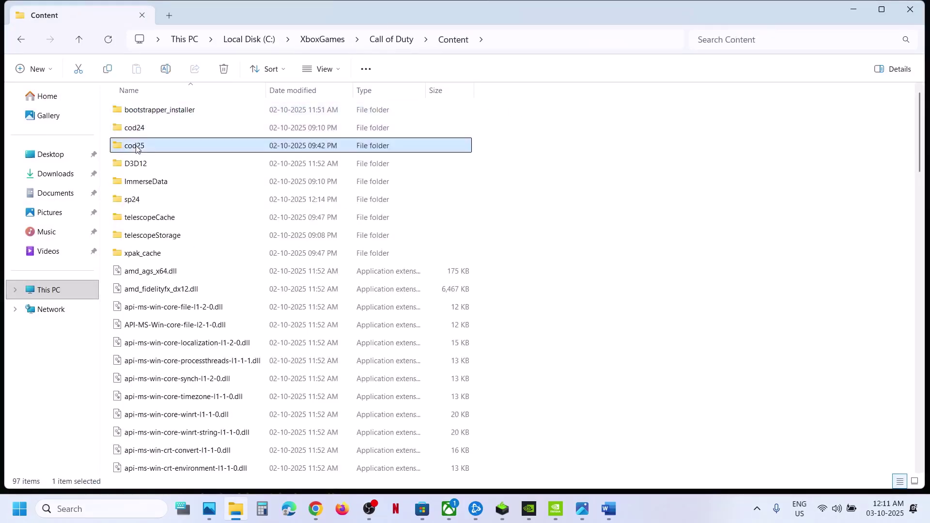
{"action": "double_click", "coordinate": [155, 149]}
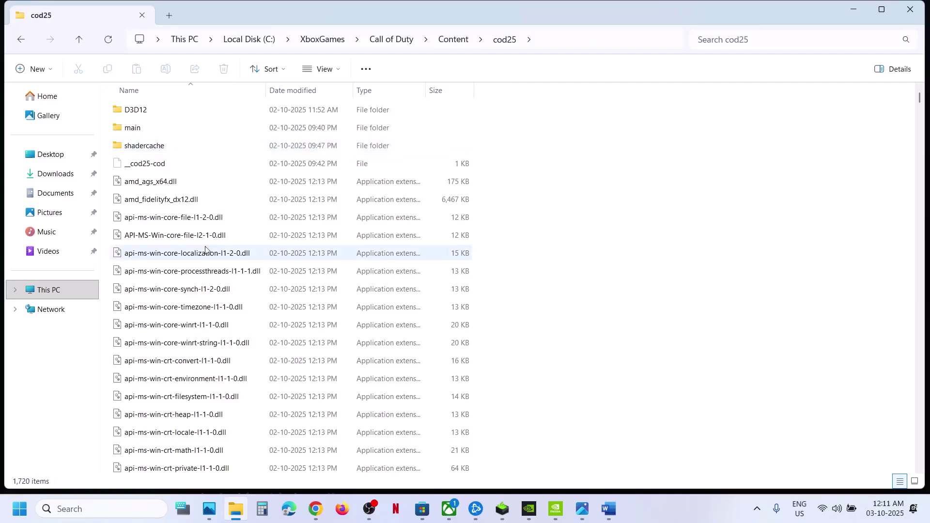
{"action": "scroll", "coordinate": [205, 250], "scroll_direction": "down", "scroll_amount": 7}
{"action": "scroll", "coordinate": [205, 250], "scroll_direction": "down", "scroll_amount": 15}
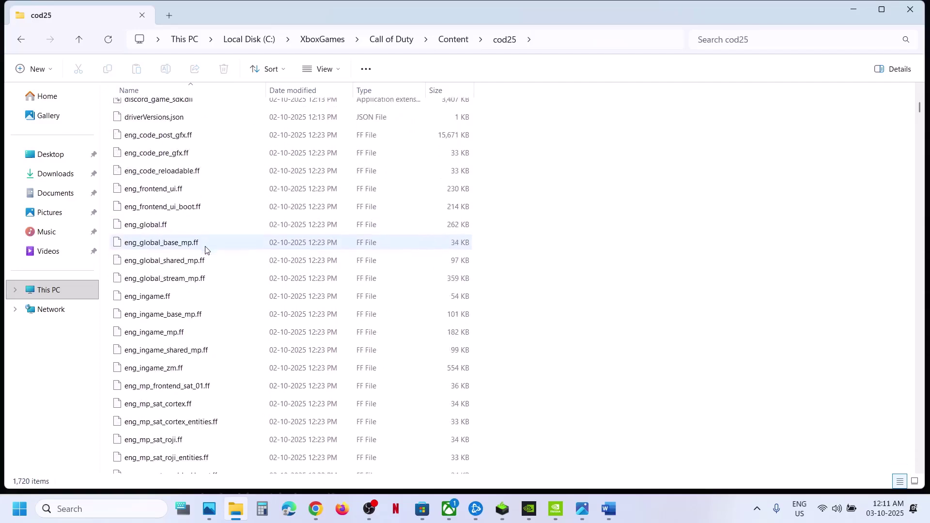
{"action": "scroll", "coordinate": [205, 249], "scroll_direction": "down", "scroll_amount": 20}
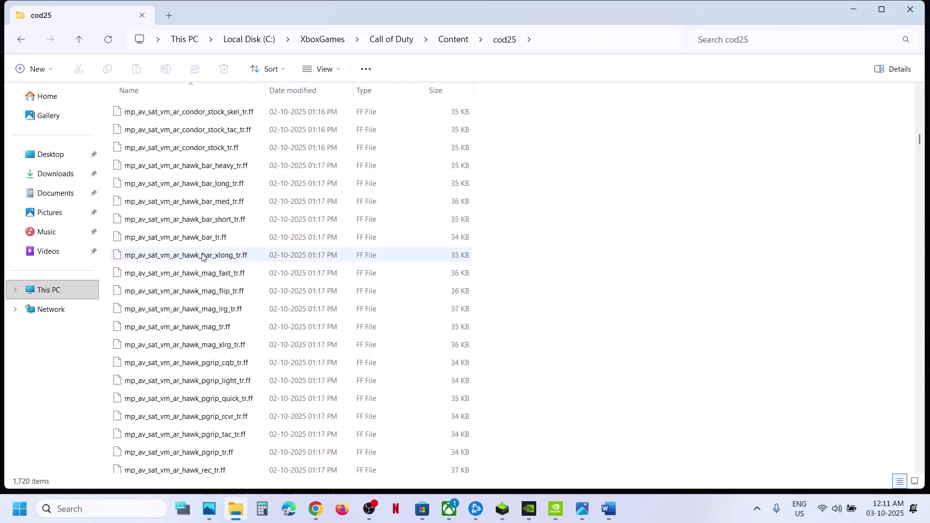
{"action": "left_click", "coordinate": [202, 257]}
{"action": "key", "text": "g"}
{"action": "key", "text": "Down"}
{"action": "key", "text": "Down"}
{"action": "key", "text": "Down"}
{"action": "key", "text": "Down"}
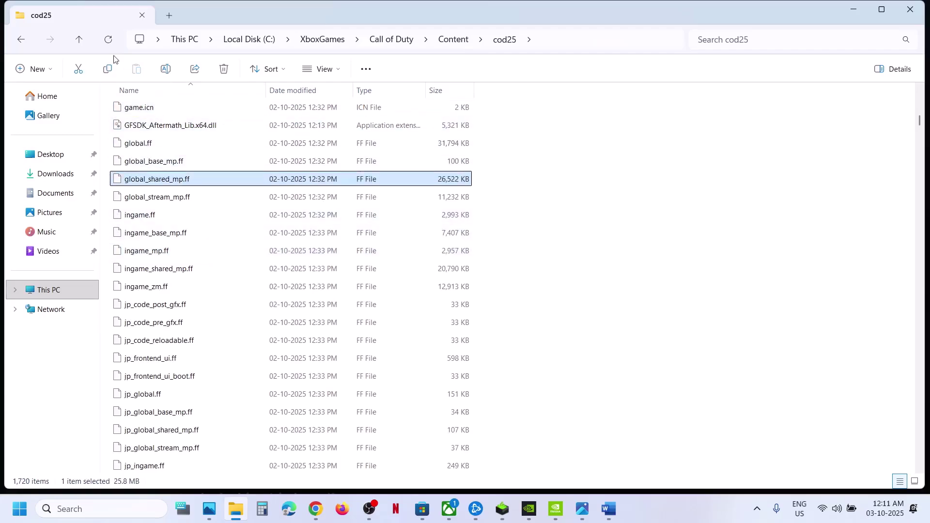
{"action": "left_click", "coordinate": [79, 43]}
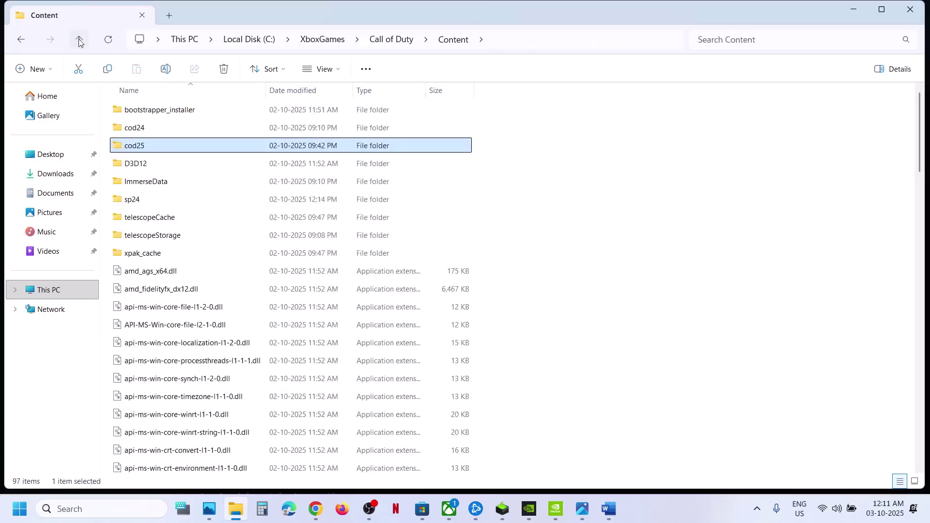
Step: Run the cod application in the Content folder as administrator and allow it to make changes to the device
{"action": "scroll", "coordinate": [244, 326], "scroll_direction": "down", "scroll_amount": 3}
{"action": "scroll", "coordinate": [244, 326], "scroll_direction": "down", "scroll_amount": 8}
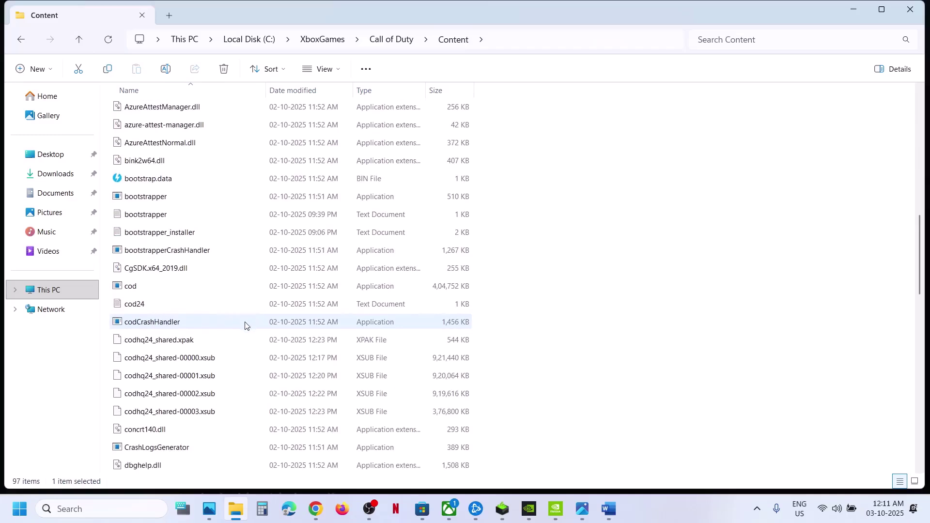
{"action": "left_click", "coordinate": [143, 237]}
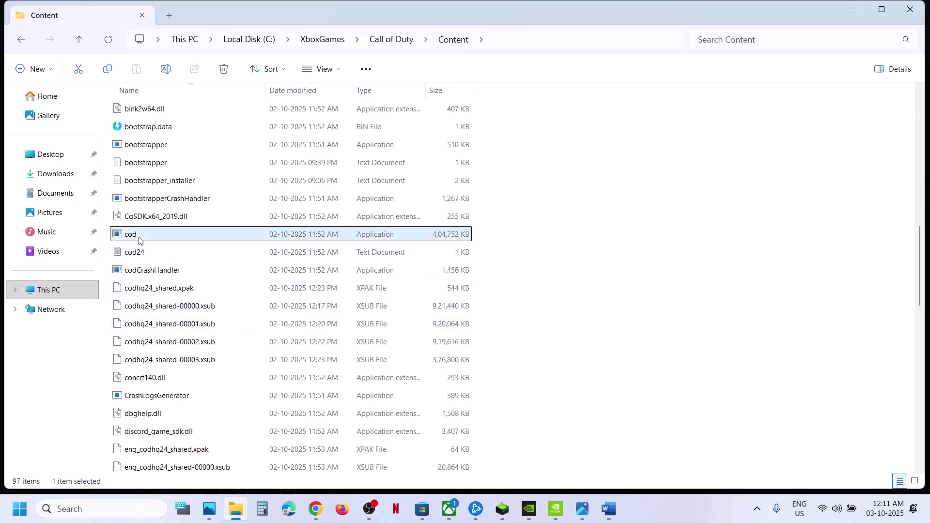
{"action": "right_click", "coordinate": [145, 239]}
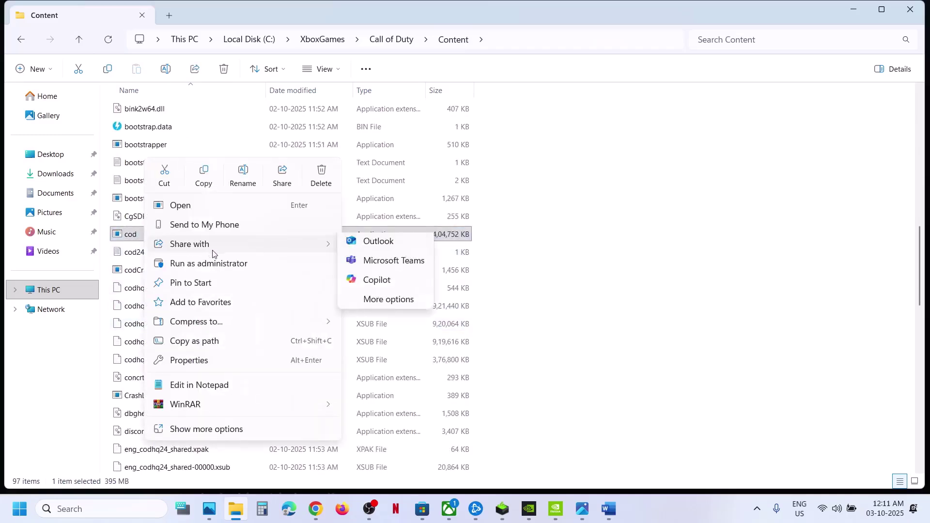
{"action": "left_click", "coordinate": [206, 264]}
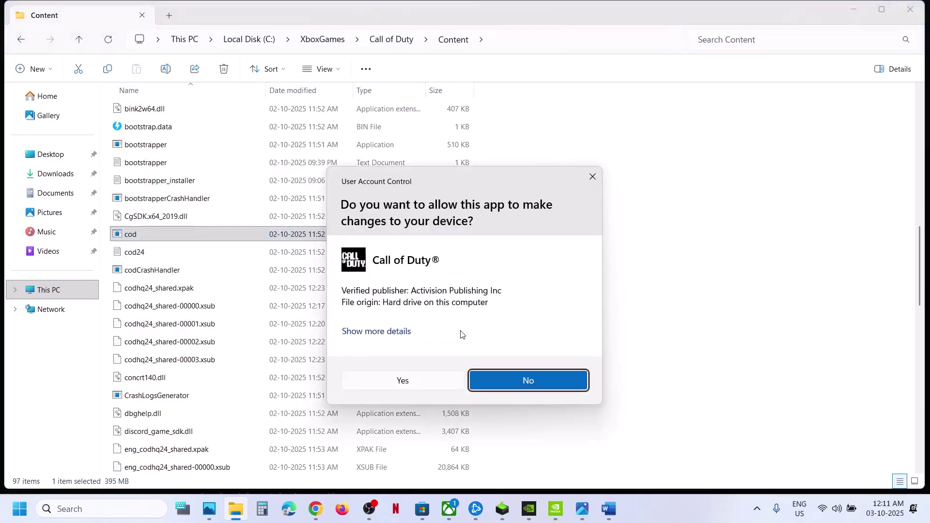
{"action": "left_click", "coordinate": [404, 383]}
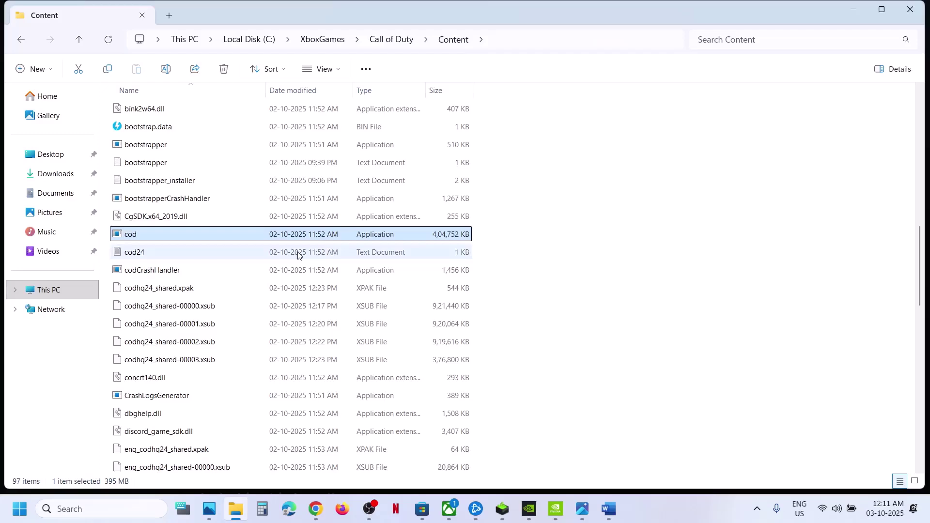
Step: Run gamelaunchhelper in the Content folder as administrator, allow it to make changes, and close the Call of Duty window
{"action": "scroll", "coordinate": [298, 252], "scroll_direction": "down", "scroll_amount": 5}
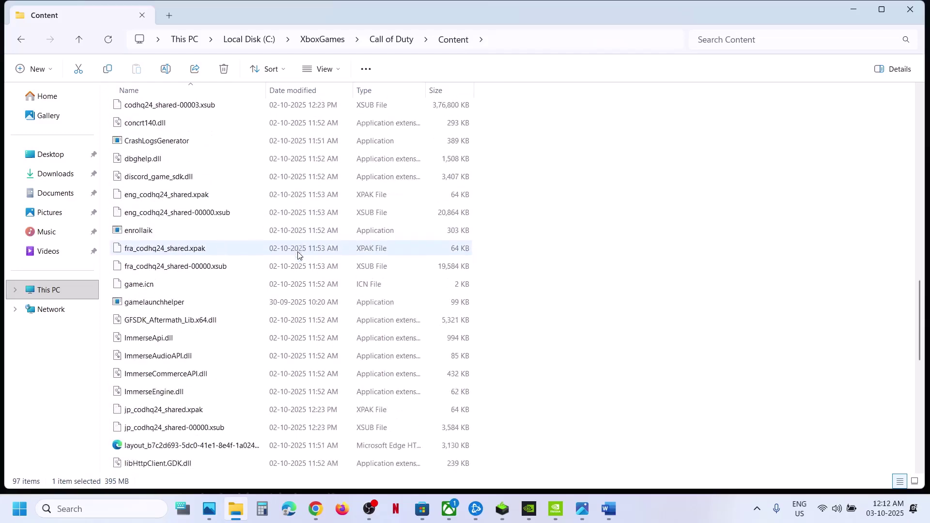
{"action": "left_click", "coordinate": [165, 292]}
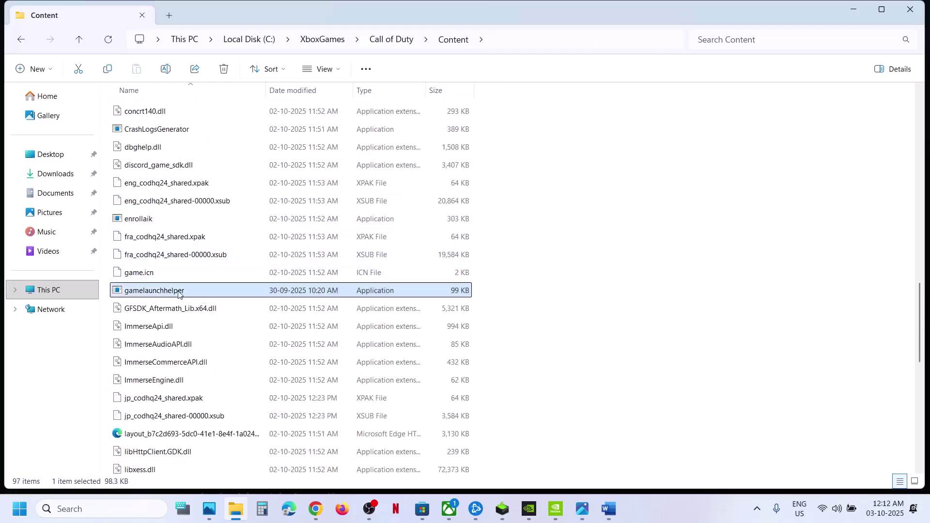
{"action": "right_click", "coordinate": [178, 293]}
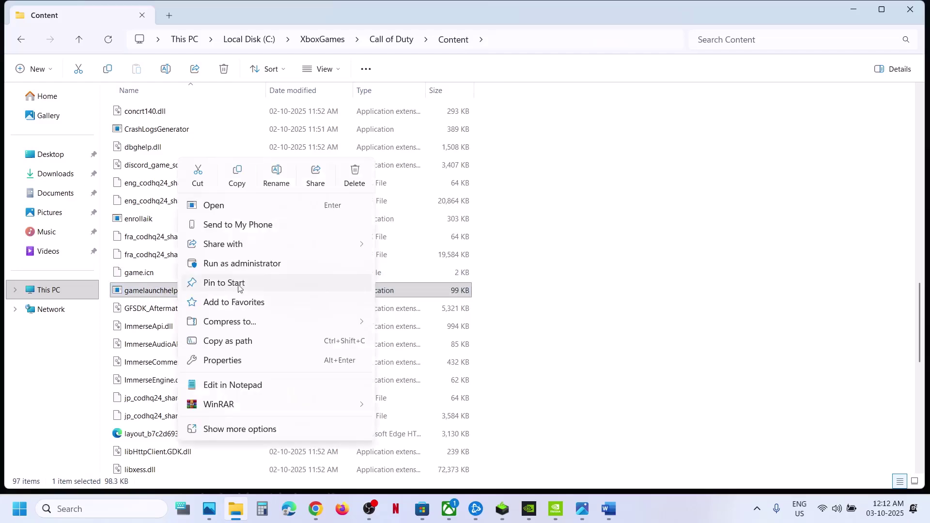
{"action": "left_click", "coordinate": [226, 264]}
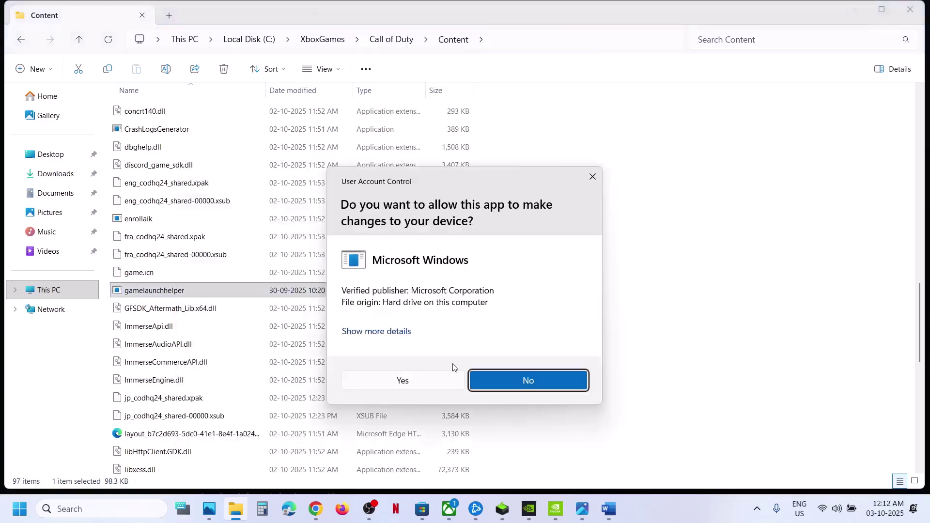
{"action": "left_click", "coordinate": [431, 380]}
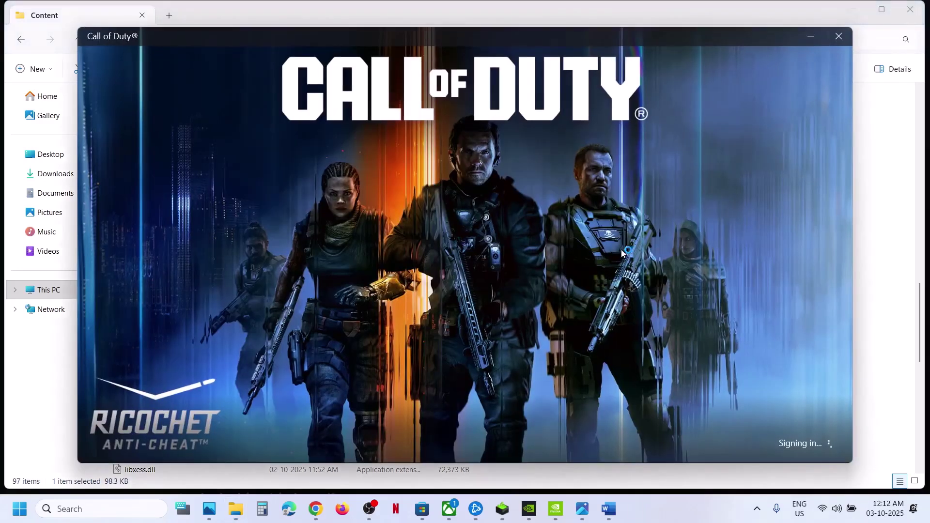
{"action": "left_click", "coordinate": [835, 38]}
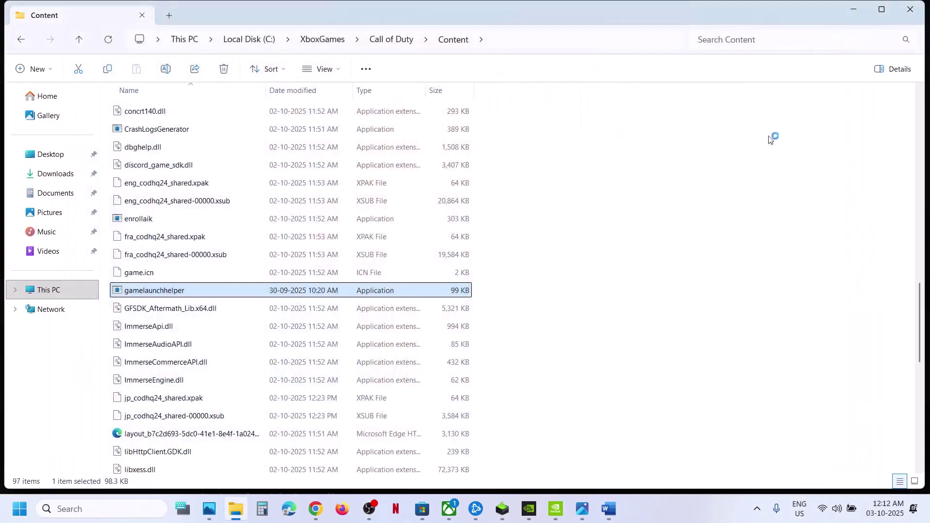
Step: Switch to the Word notes and highlight the Step 3 text about running the Gaming Services repair tool
{"action": "left_click", "coordinate": [612, 509]}
{"action": "scroll", "coordinate": [346, 304], "scroll_direction": "down", "scroll_amount": 3}
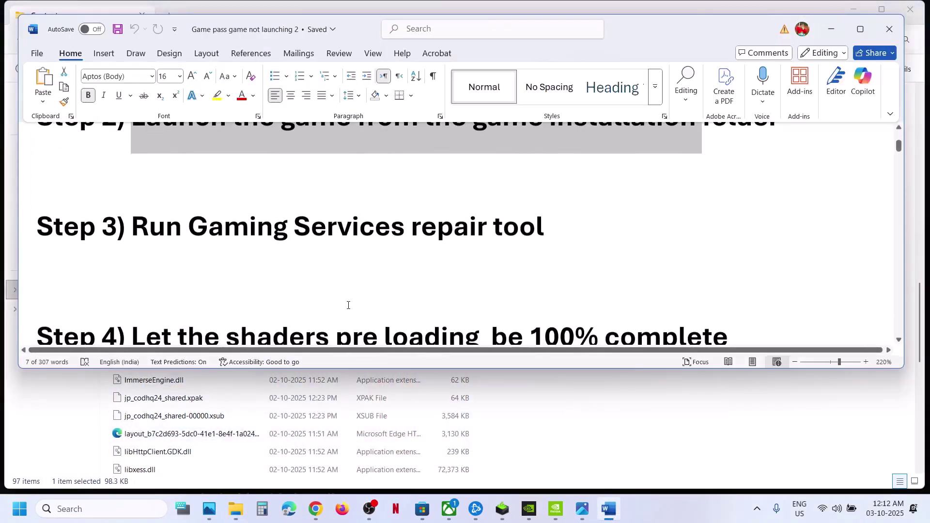
{"action": "scroll", "coordinate": [259, 273], "scroll_direction": "up", "scroll_amount": 1}
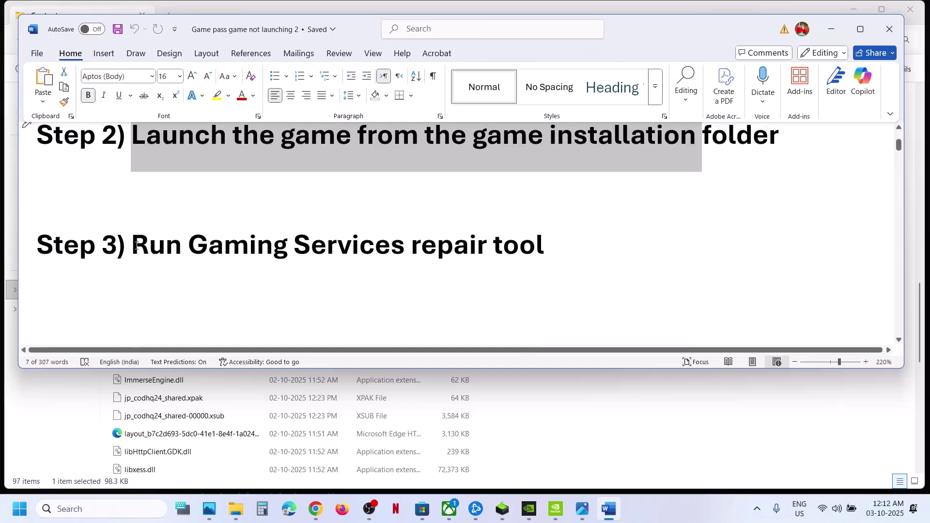
{"action": "left_click_drag", "start_coordinate": [137, 244], "coordinate": [485, 247]}
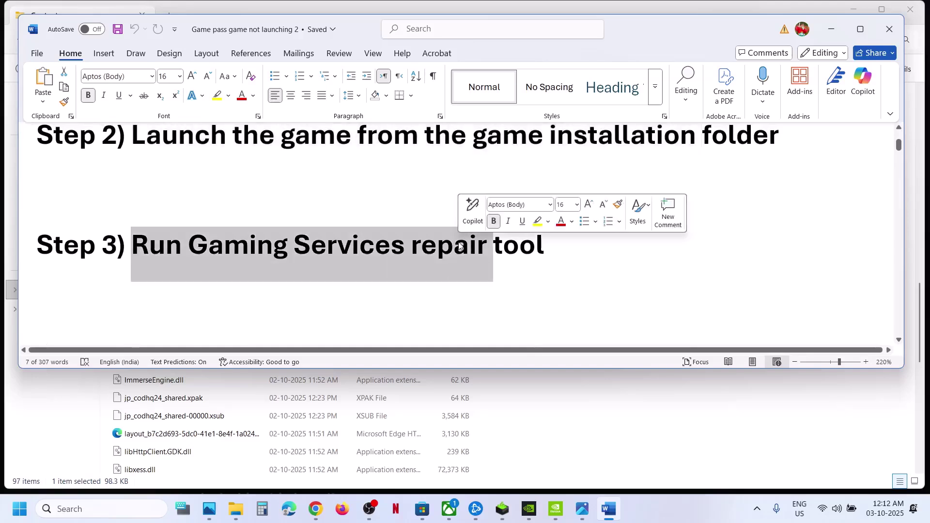
Step: Return to the Xbox app, dismiss the open game dialog, and open Xbox Support for the signed-in profile
{"action": "left_click", "coordinate": [448, 519]}
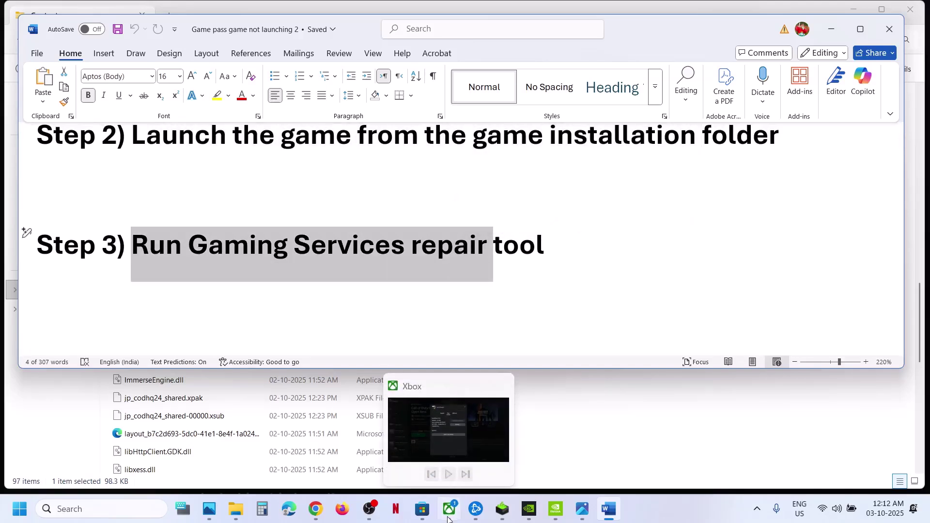
{"action": "left_click", "coordinate": [589, 70]}
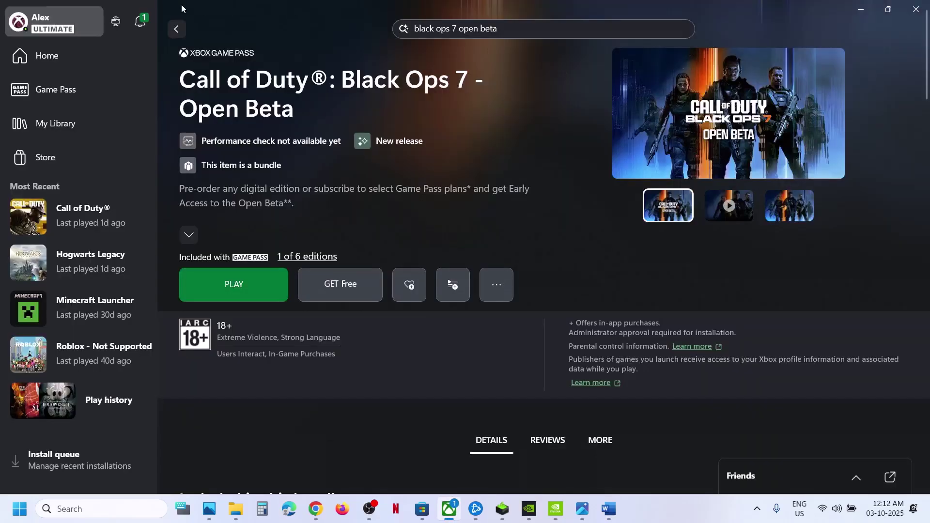
{"action": "left_click", "coordinate": [82, 28]}
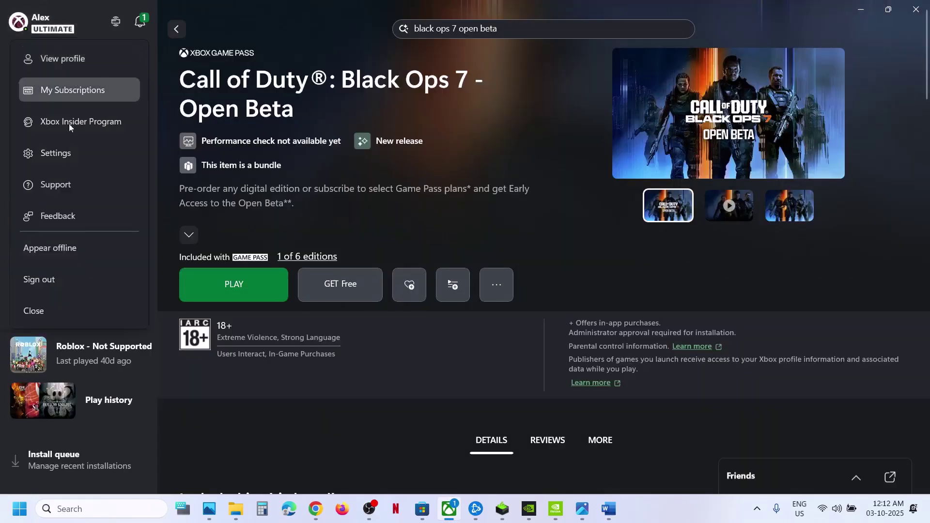
{"action": "left_click", "coordinate": [58, 193]}
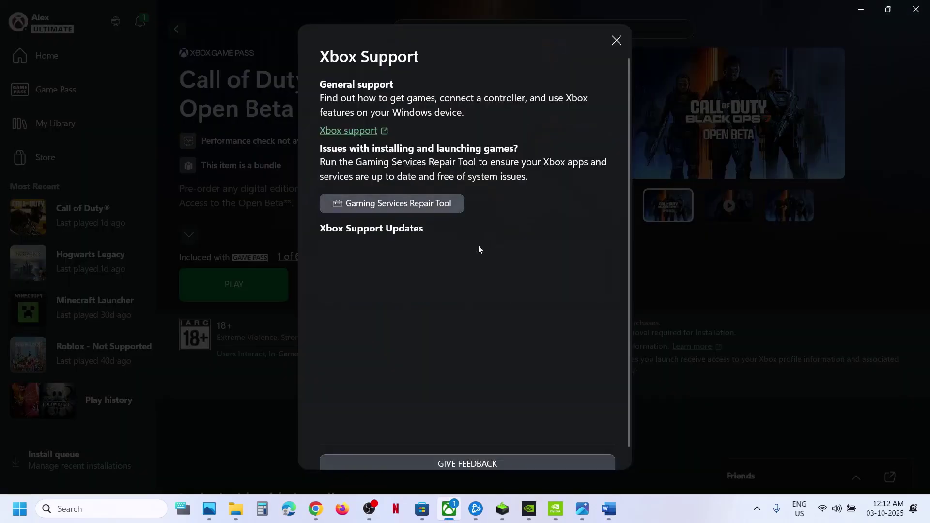
Step: Run the Gaming Services Repair Tool, allow it to make changes to the device, and close it
{"action": "left_click", "coordinate": [386, 208]}
{"action": "left_click", "coordinate": [581, 332]}
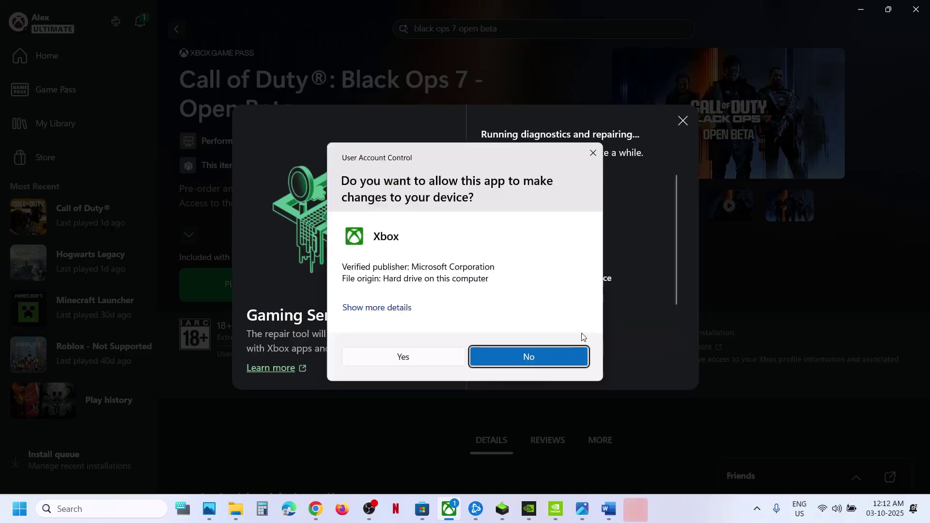
{"action": "left_click", "coordinate": [430, 365]}
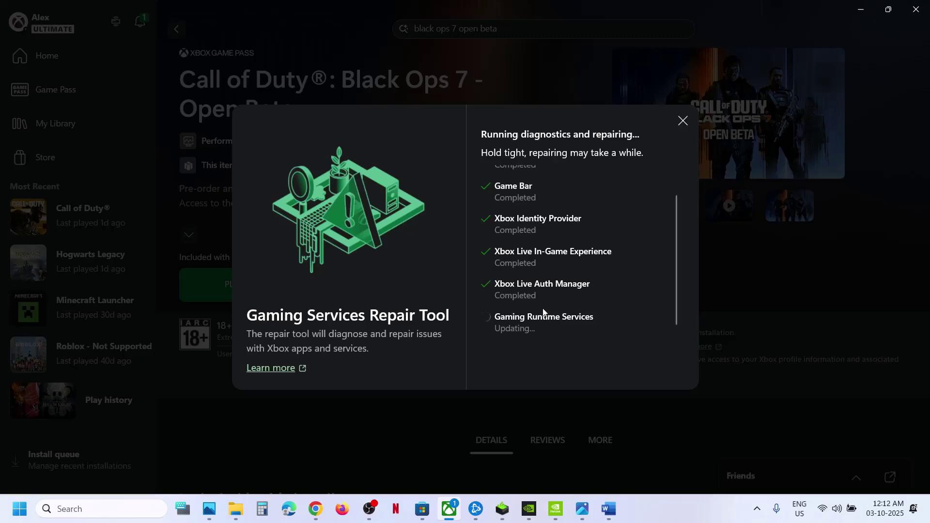
{"action": "left_click", "coordinate": [633, 367]}
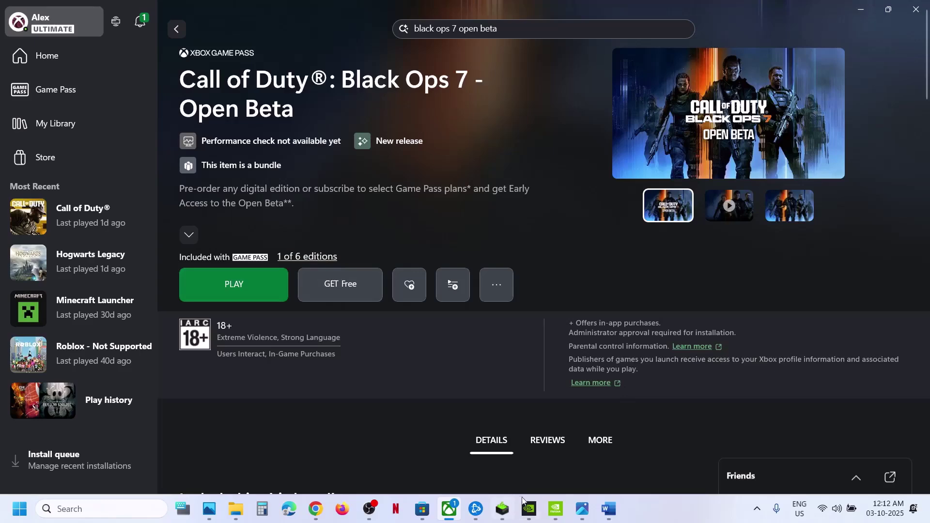
Step: Examine the shader pre-loading percentages and warning in Screenshot (257).png, close it, and highlight the start of Step 4 in the Word notes
{"action": "left_click", "coordinate": [608, 508]}
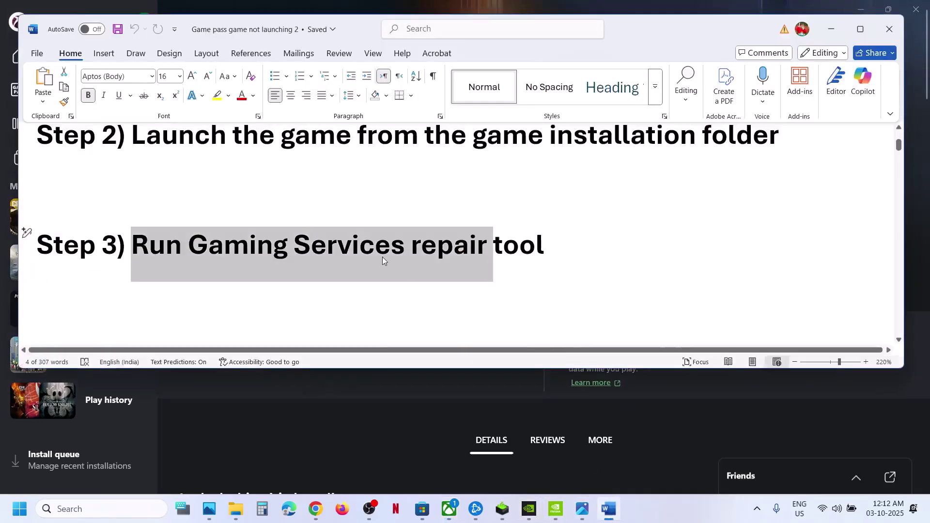
{"action": "scroll", "coordinate": [382, 260], "scroll_direction": "down", "scroll_amount": 3}
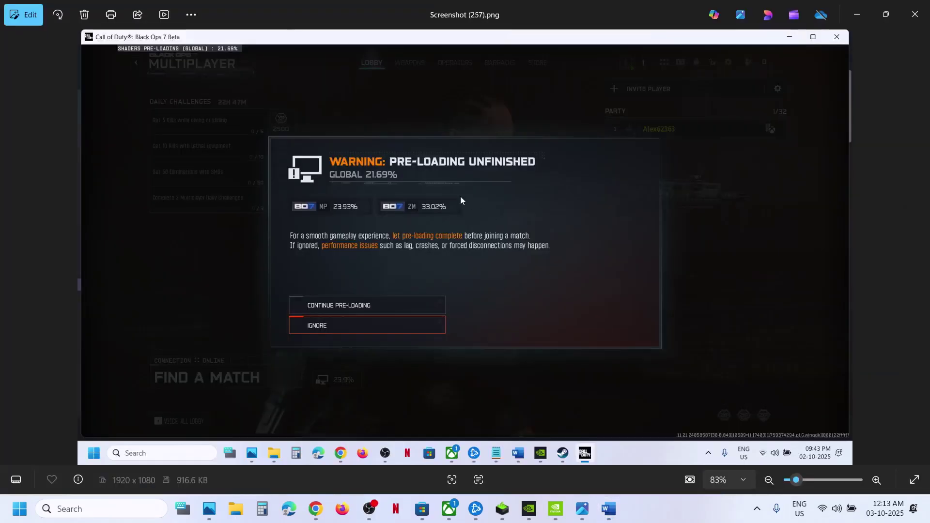
{"action": "scroll", "coordinate": [460, 197], "scroll_direction": "up", "scroll_amount": 5}
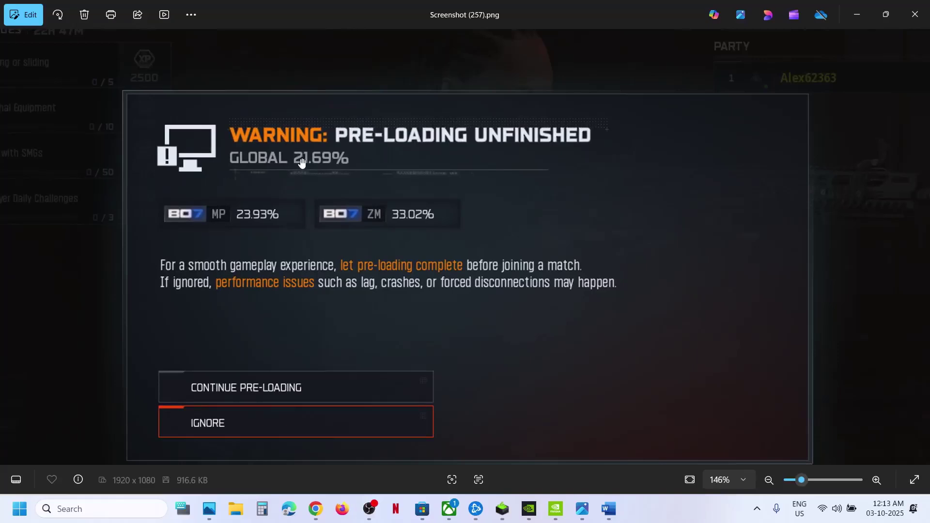
{"action": "scroll", "coordinate": [297, 160], "scroll_direction": "down", "scroll_amount": 5}
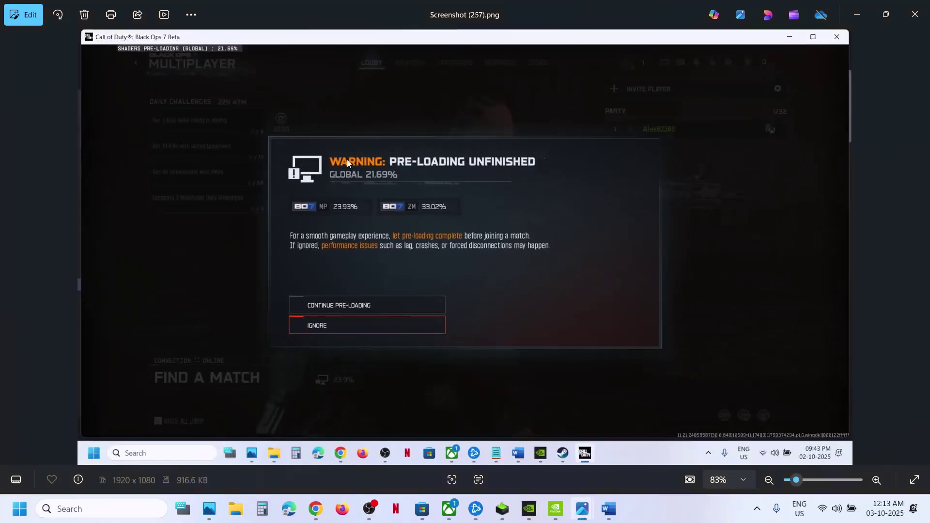
{"action": "scroll", "coordinate": [190, 79], "scroll_direction": "up", "scroll_amount": 8}
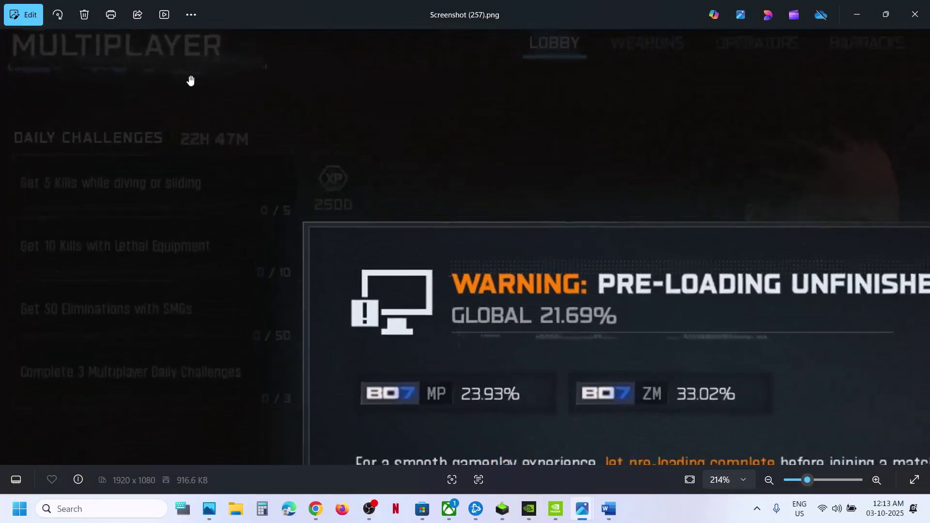
{"action": "left_click_drag", "start_coordinate": [174, 79], "coordinate": [434, 359]}
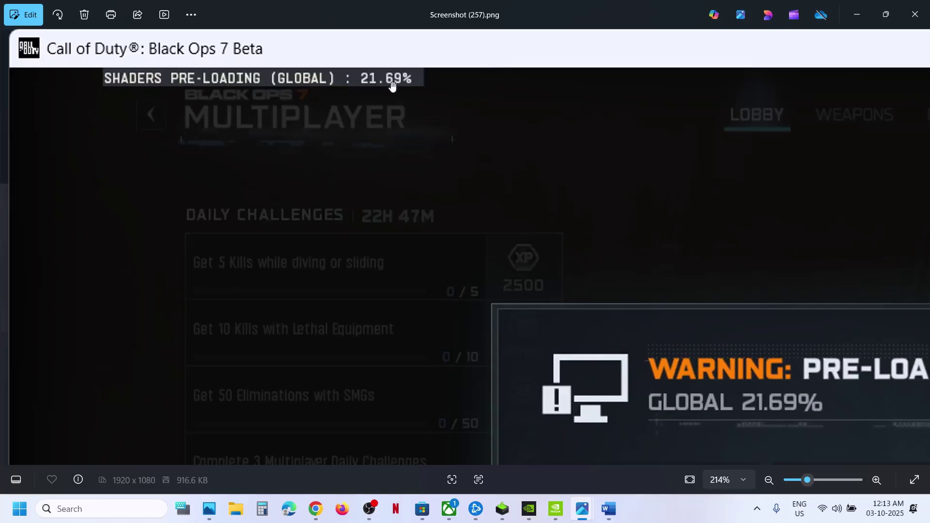
{"action": "scroll", "coordinate": [391, 87], "scroll_direction": "down", "scroll_amount": 6}
{"action": "scroll", "coordinate": [391, 87], "scroll_direction": "down", "scroll_amount": 1}
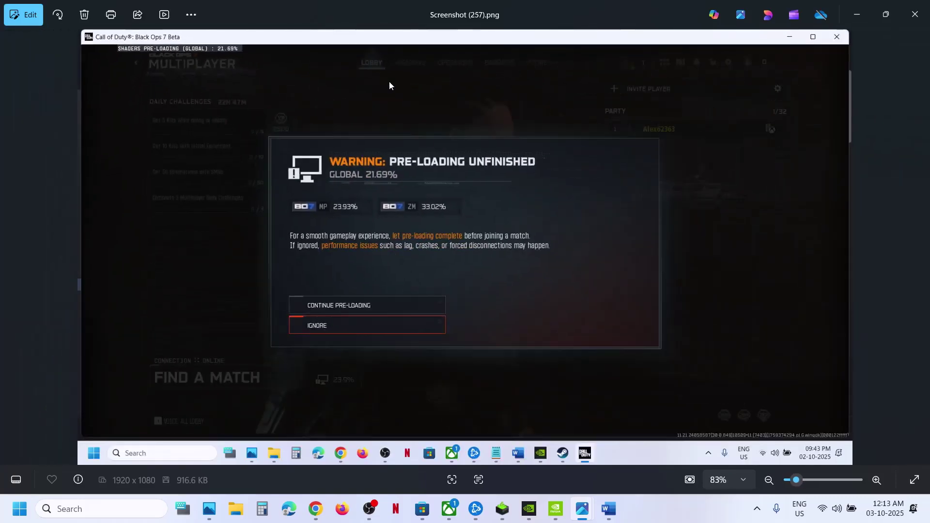
{"action": "left_click", "coordinate": [916, 14]}
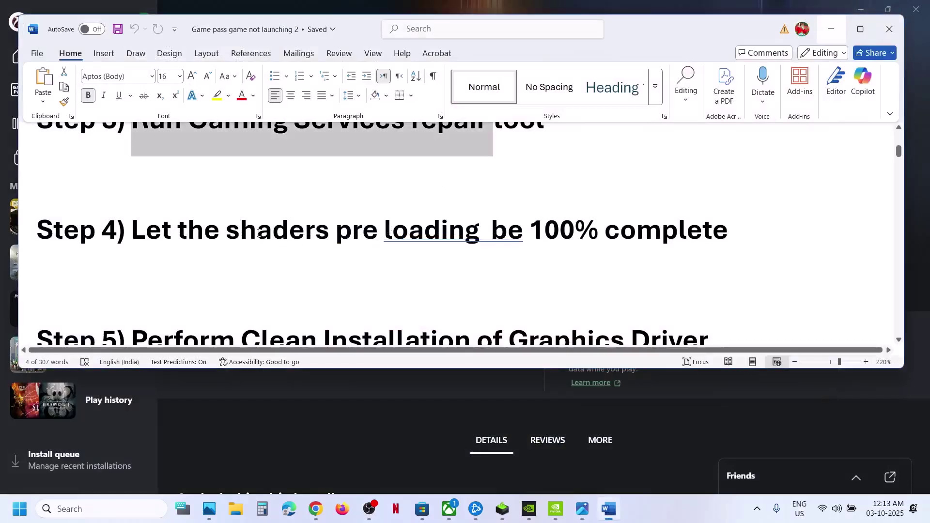
{"action": "left_click_drag", "start_coordinate": [222, 236], "coordinate": [43, 237]}
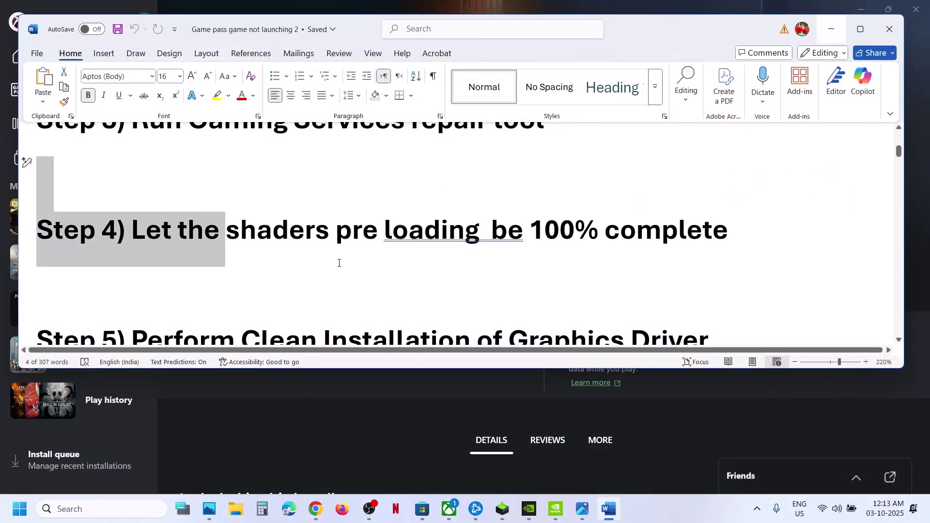
Step: Open the NVIDIA driver link from Step 5 and search for GeForce RTX 3050 Laptop GPU drivers for Windows 11 in English (US)
{"action": "scroll", "coordinate": [339, 263], "scroll_direction": "down", "scroll_amount": 3}
{"action": "scroll", "coordinate": [339, 263], "scroll_direction": "down", "scroll_amount": 1}
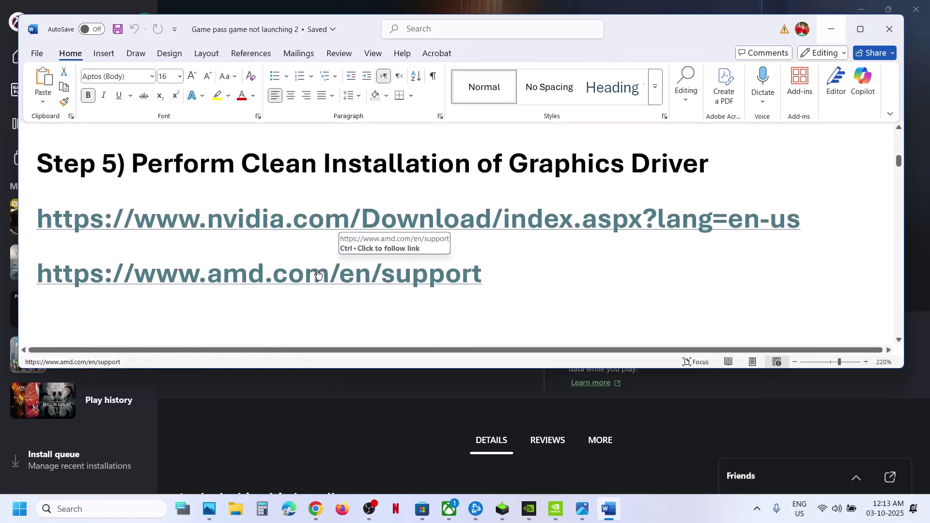
{"action": "left_click", "coordinate": [296, 218], "text": "ctrl"}
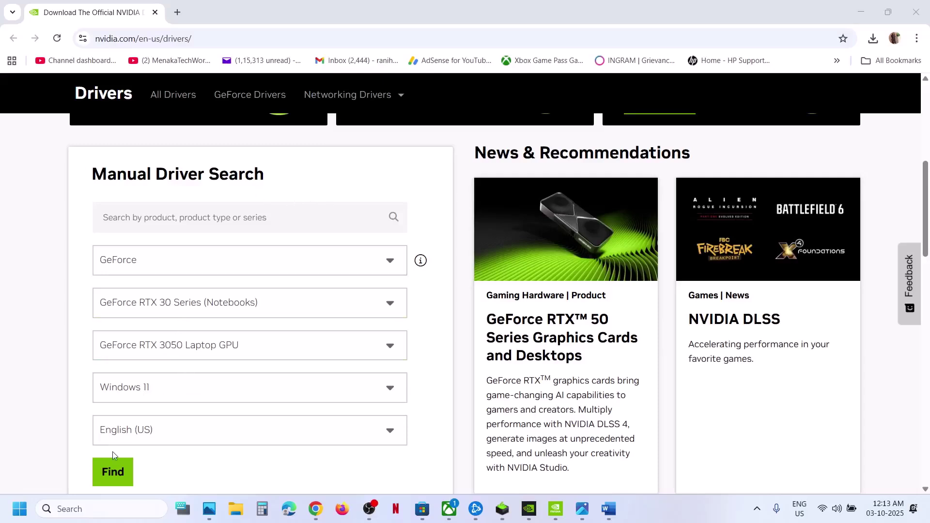
{"action": "left_click", "coordinate": [111, 471]}
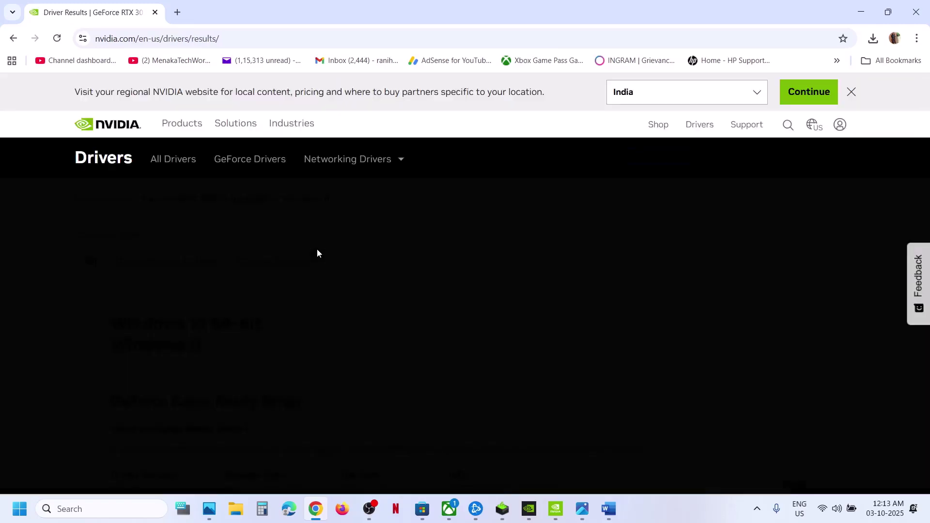
Step: Open the GeForce Game Ready Driver 581.42 details and download the driver
{"action": "scroll", "coordinate": [317, 250], "scroll_direction": "down", "scroll_amount": 5}
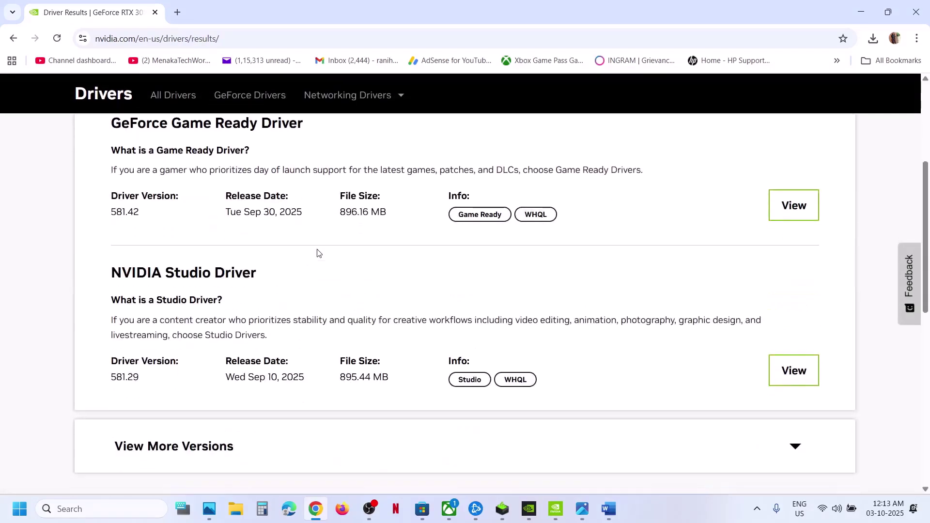
{"action": "left_click", "coordinate": [778, 203]}
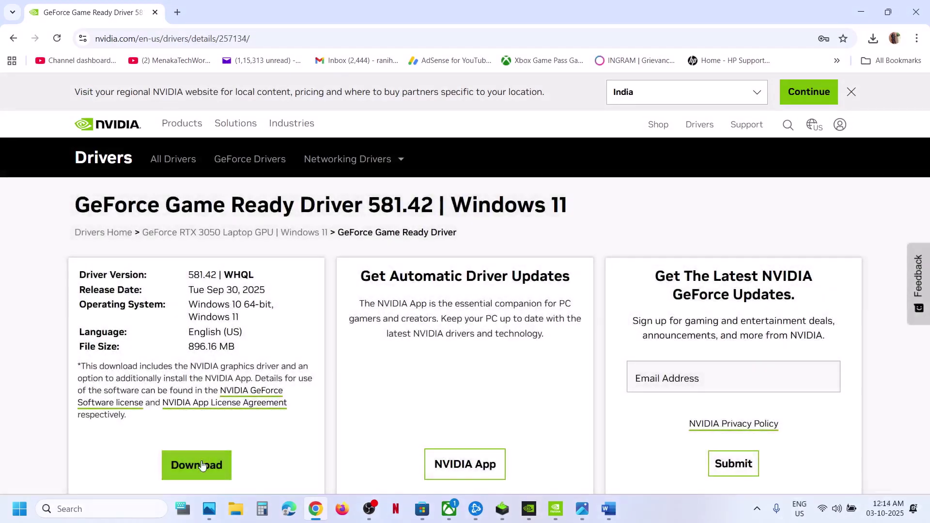
{"action": "left_click", "coordinate": [199, 464]}
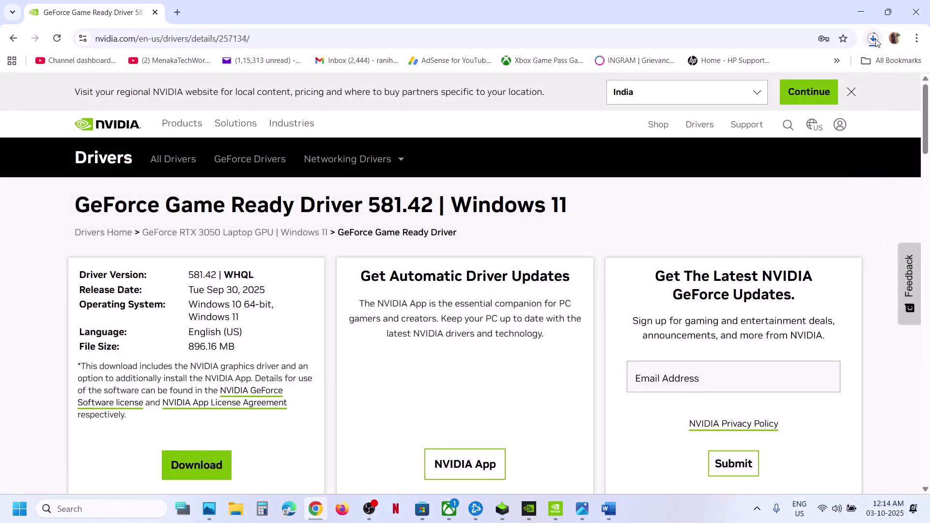
Step: Switch to the NVIDIA Installer, accept the license agreement, and choose a Custom (Advanced) installation with Perform a clean installation enabled
{"action": "left_click", "coordinate": [527, 514]}
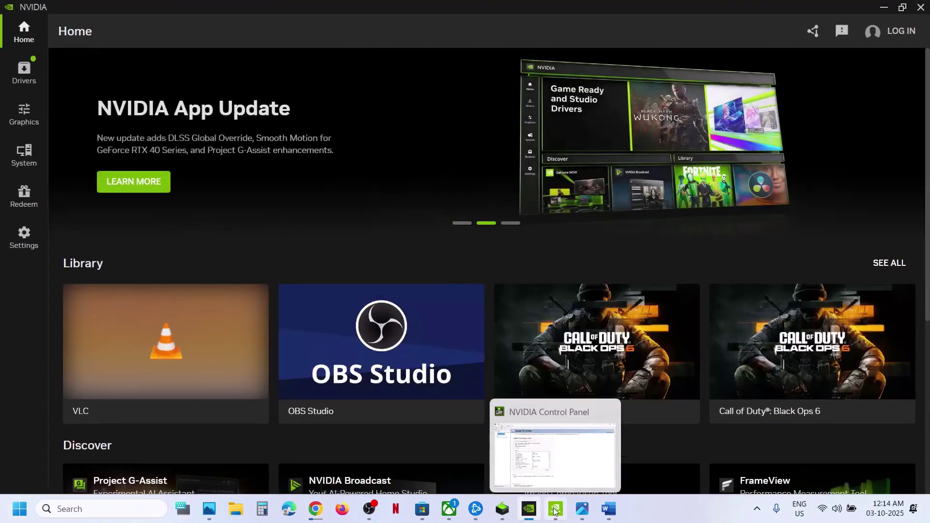
{"action": "left_click", "coordinate": [509, 517]}
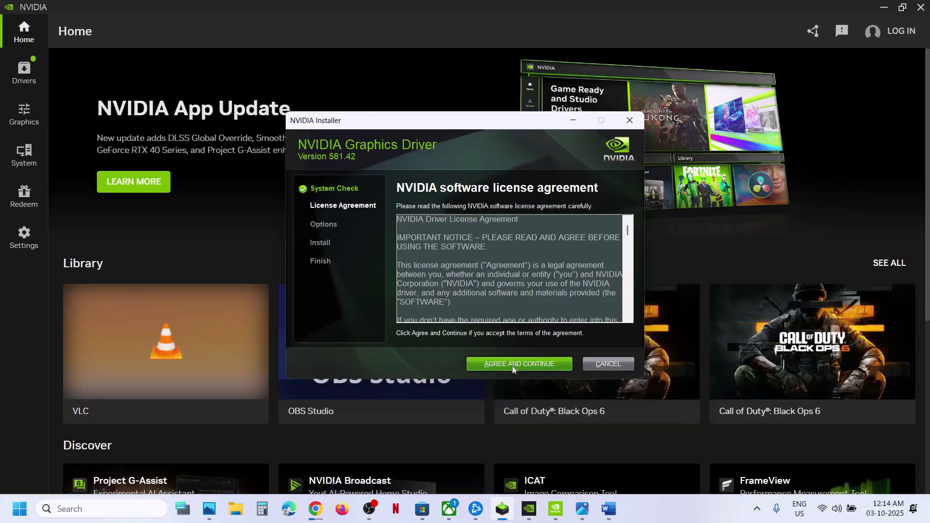
{"action": "left_click", "coordinate": [508, 363]}
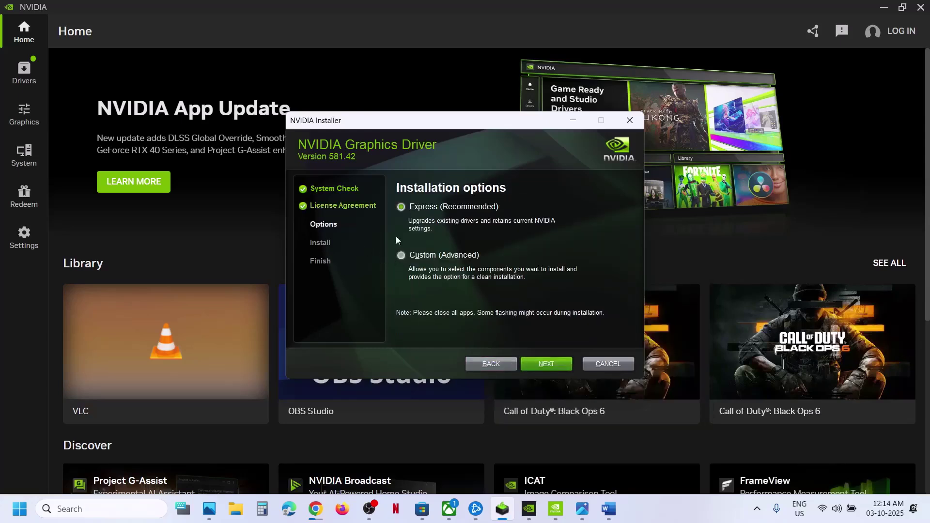
{"action": "left_click", "coordinate": [542, 363]}
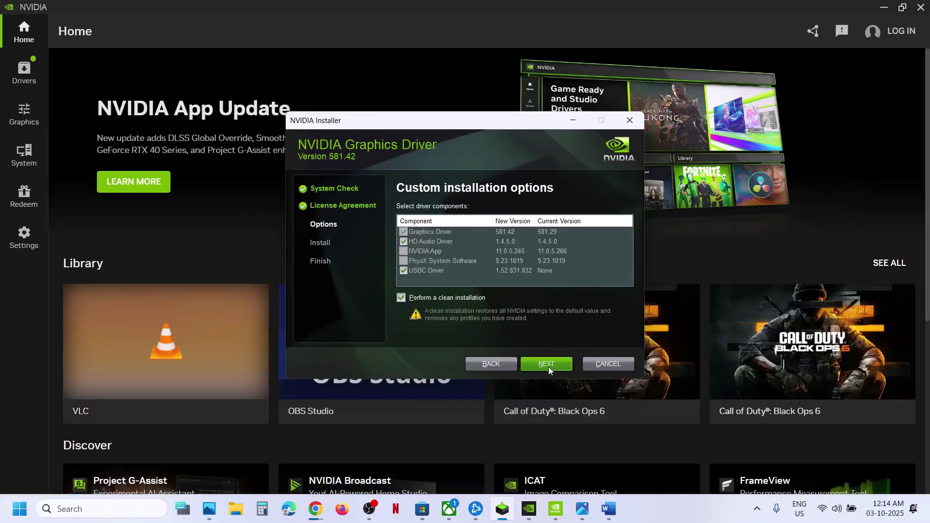
Step: Bring up the Windows restart option and switch to the Call of Duty: Black Ops 7 - Open Beta page in the Xbox app
{"action": "left_click", "coordinate": [19, 508]}
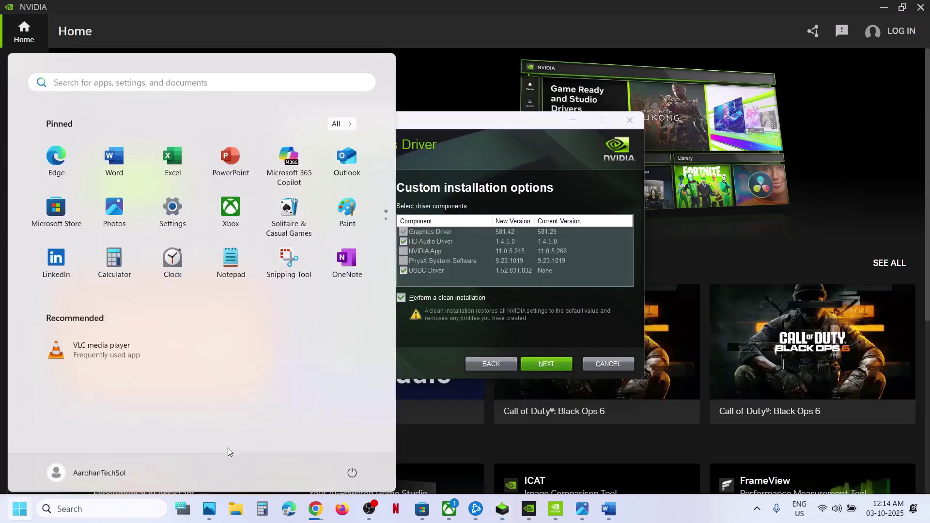
{"action": "left_click", "coordinate": [352, 468]}
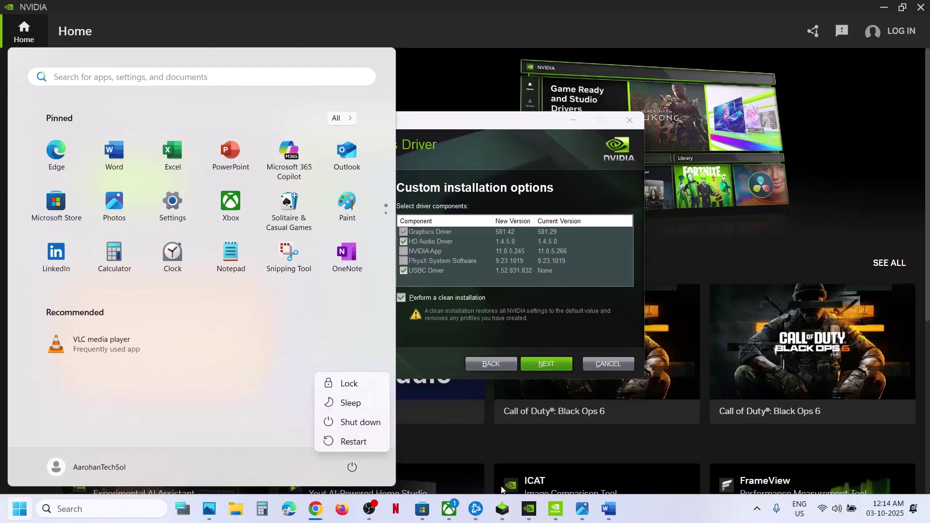
{"action": "left_click", "coordinate": [449, 509]}
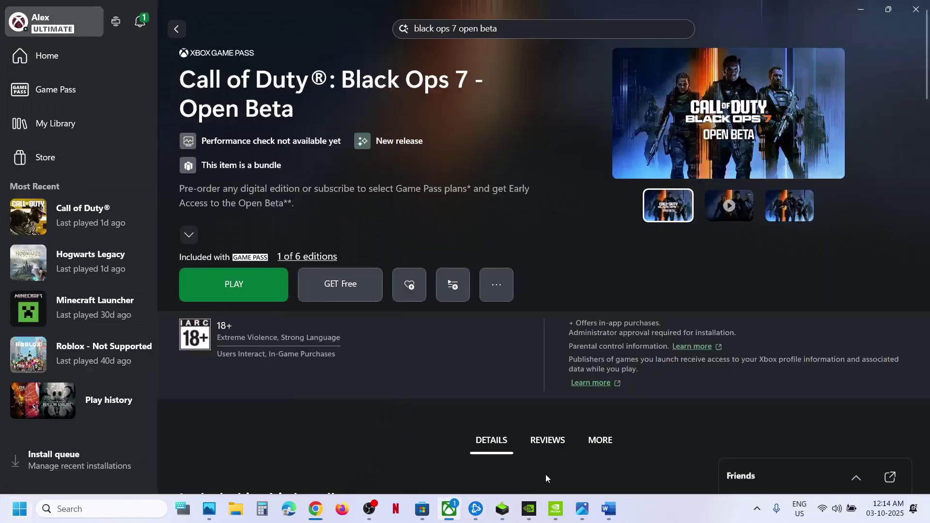
Step: Copy the word "graphics" from Step 6 in the Word notes and use it in Windows search to open Graphics settings
{"action": "left_click", "coordinate": [609, 509]}
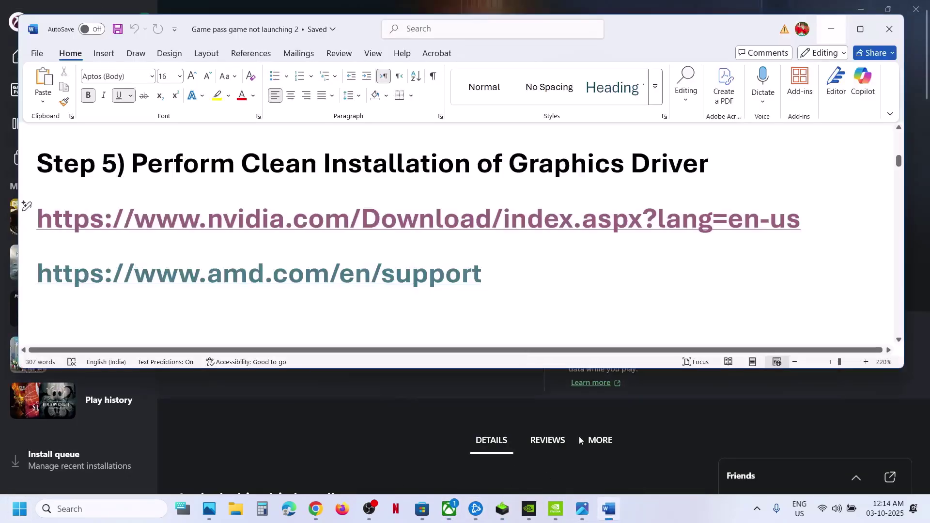
{"action": "scroll", "coordinate": [389, 262], "scroll_direction": "down", "scroll_amount": 3}
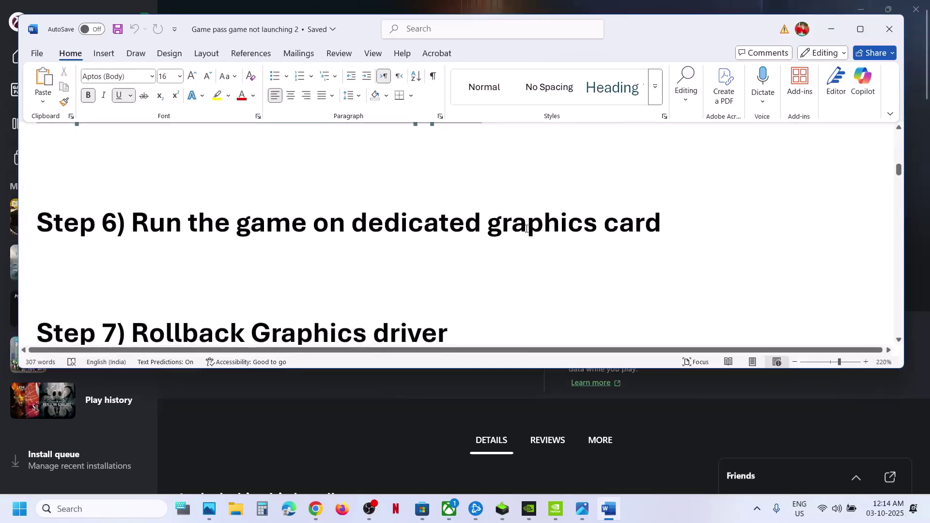
{"action": "left_click", "coordinate": [526, 229]}
{"action": "double_click", "coordinate": [527, 229]}
{"action": "key", "text": "ctrl+c"}
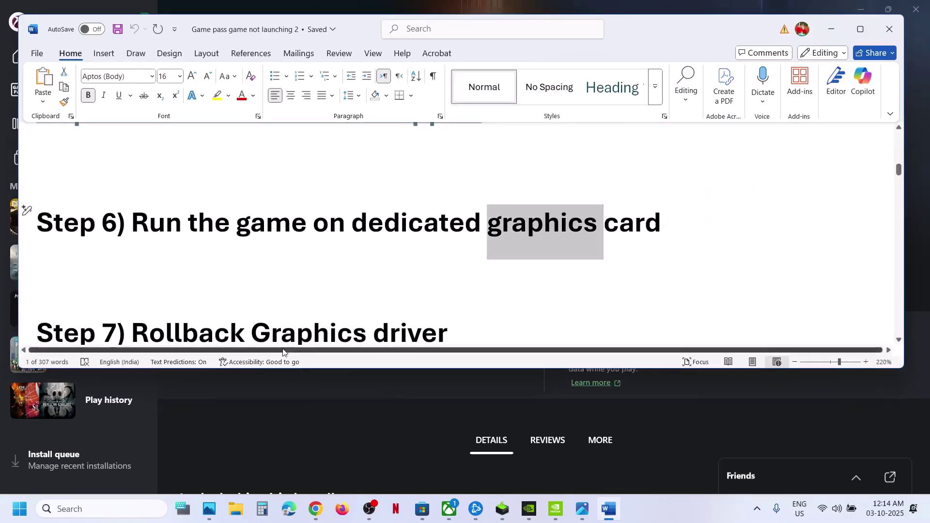
{"action": "left_click", "coordinate": [100, 514]}
{"action": "key", "text": "ctrl+v"}
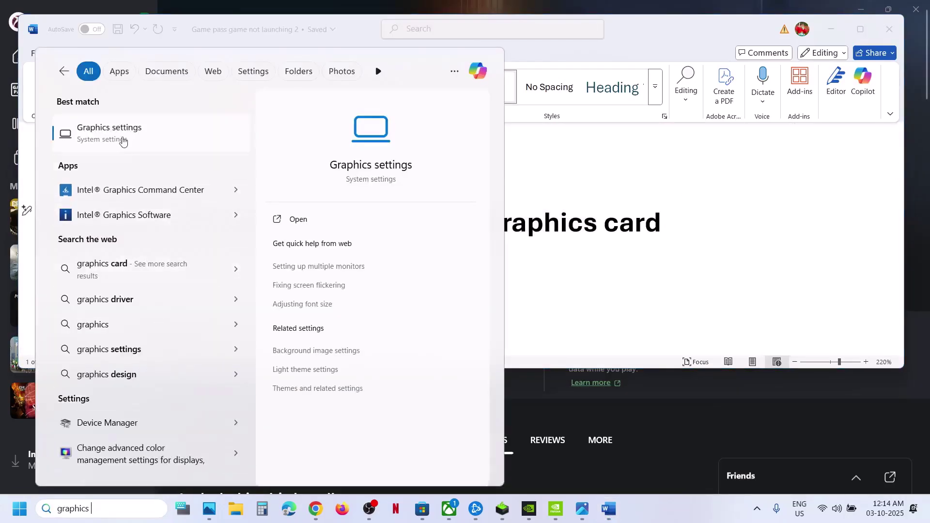
{"action": "left_click", "coordinate": [116, 129]}
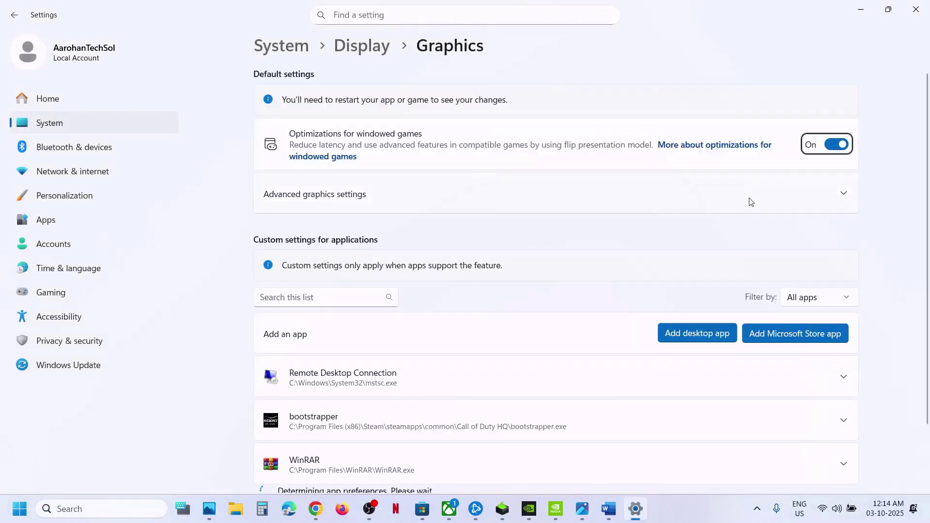
Step: Add the Microsoft Store app Call of Duty® to the custom graphics settings for applications
{"action": "left_click", "coordinate": [777, 334]}
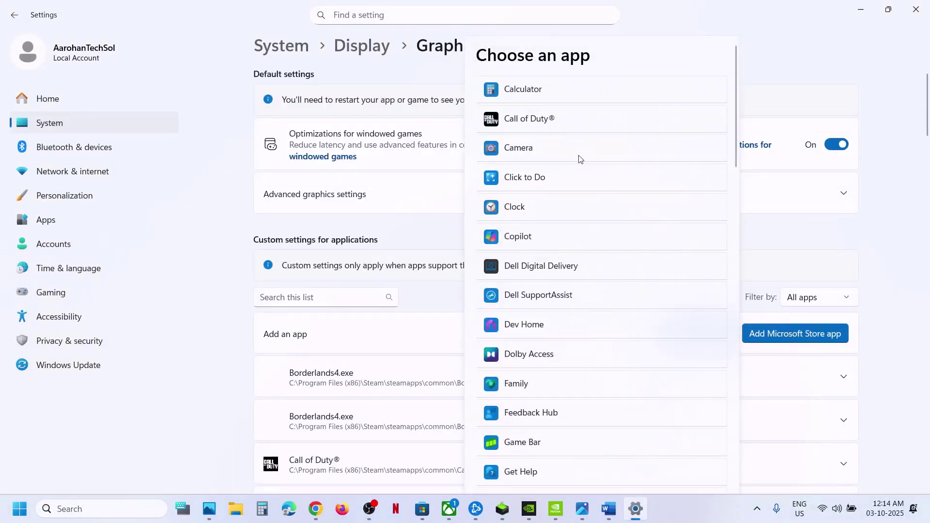
{"action": "scroll", "coordinate": [596, 354], "scroll_direction": "down", "scroll_amount": 10}
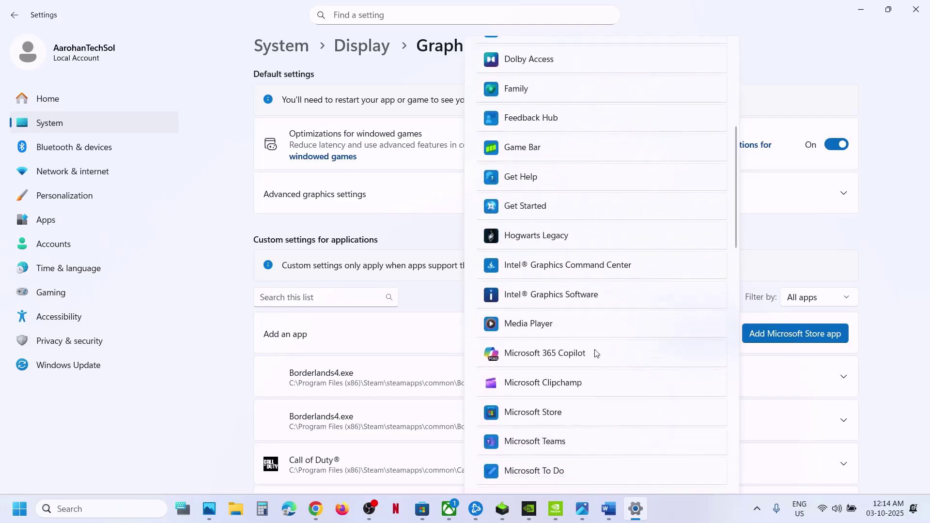
{"action": "scroll", "coordinate": [596, 354], "scroll_direction": "down", "scroll_amount": 10}
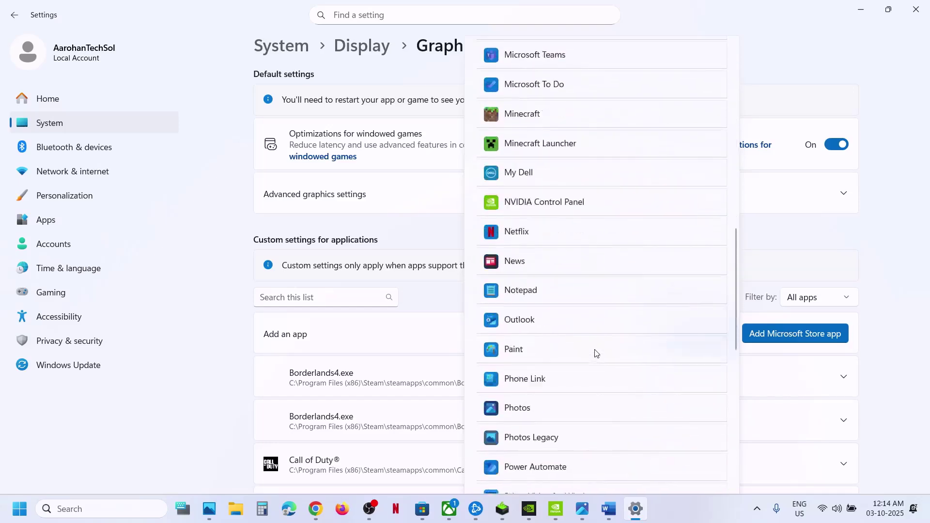
{"action": "scroll", "coordinate": [596, 354], "scroll_direction": "down", "scroll_amount": 10}
{"action": "scroll", "coordinate": [596, 353], "scroll_direction": "up", "scroll_amount": 20}
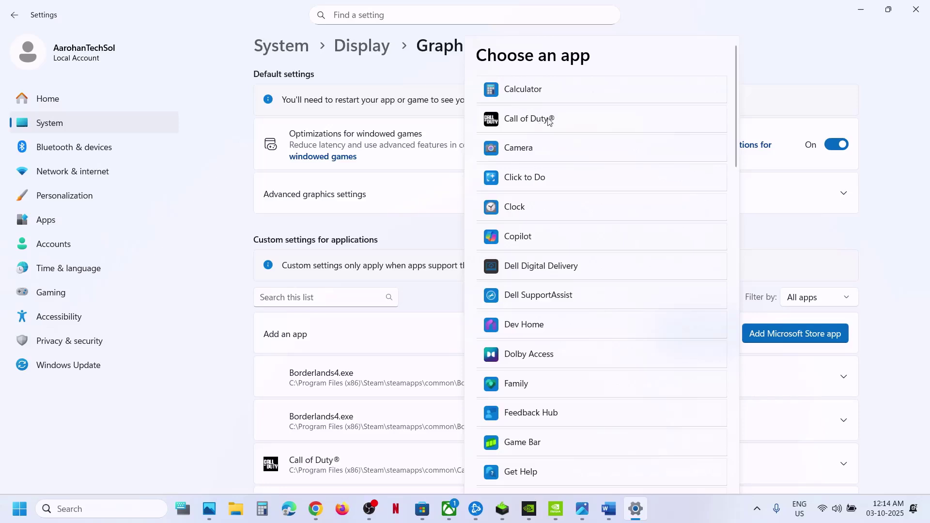
{"action": "left_click", "coordinate": [549, 121]}
Step: Set the GPU preference of Activision's Call of Duty® app to High Performance (NVIDIA GeForce RTX 3050 Laptop GPU) and close Settings
{"action": "scroll", "coordinate": [493, 302], "scroll_direction": "down", "scroll_amount": 3}
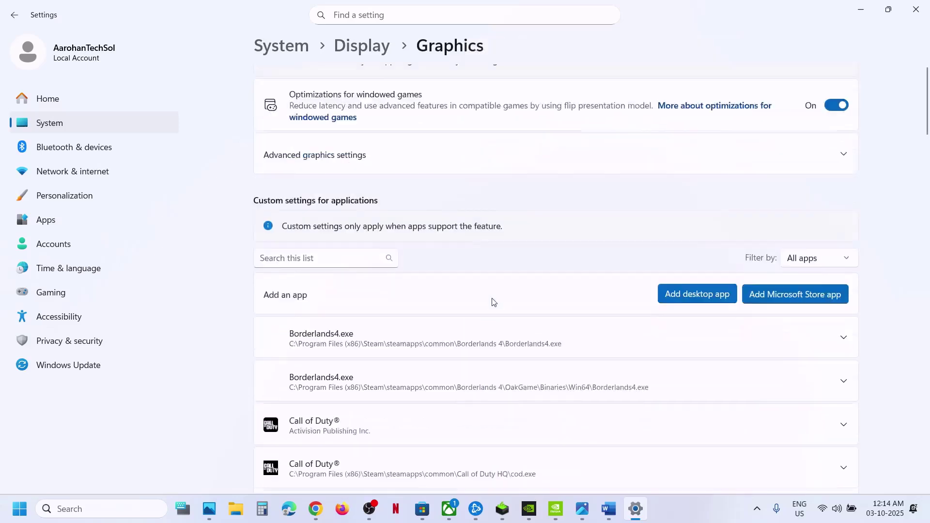
{"action": "left_click", "coordinate": [432, 343]}
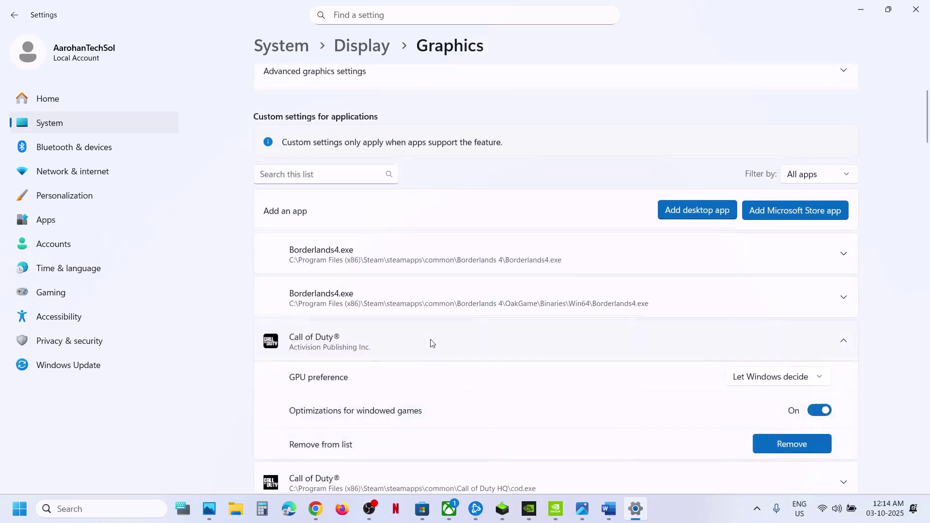
{"action": "left_click", "coordinate": [766, 382]}
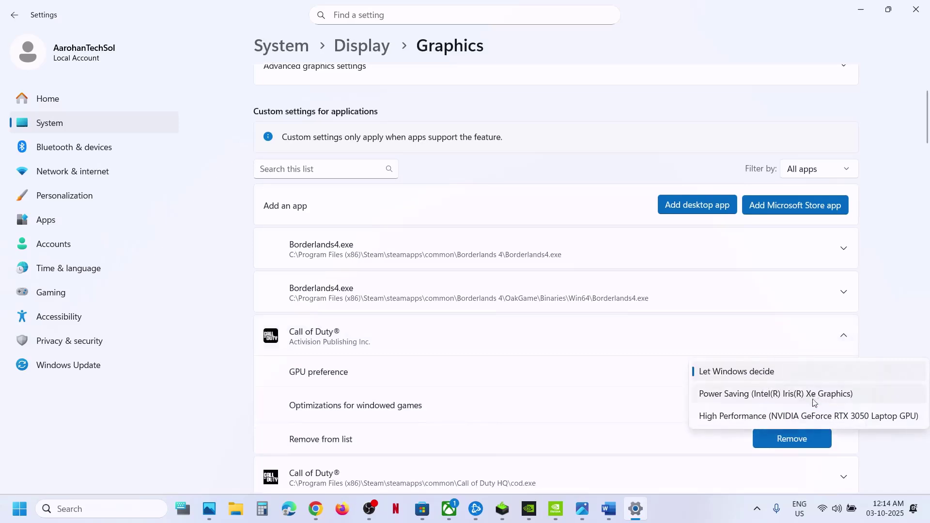
{"action": "left_click", "coordinate": [780, 416]}
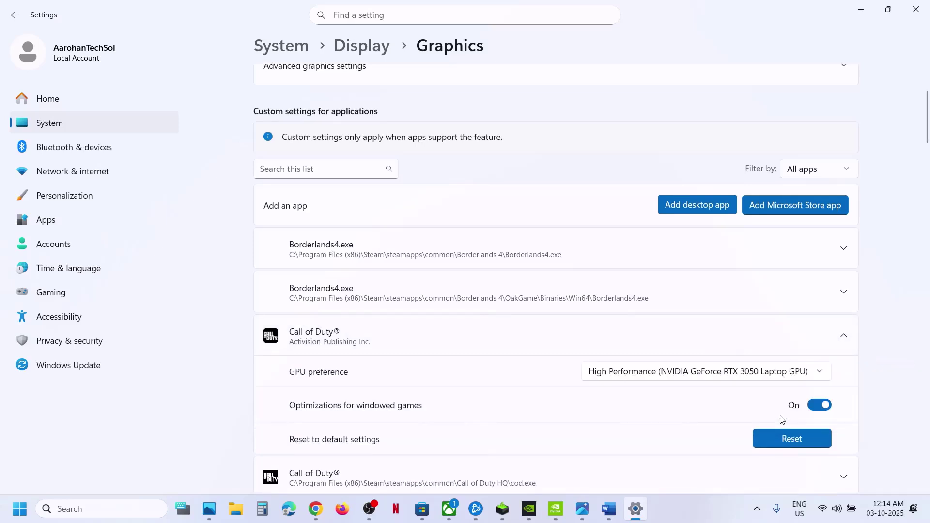
{"action": "left_click", "coordinate": [915, 9]}
Step: Highlight "Rollback Graphics driver" in Step 7 of the Word notes and go back to the NVIDIA driver results in Chrome
{"action": "scroll", "coordinate": [408, 315], "scroll_direction": "down", "scroll_amount": 2}
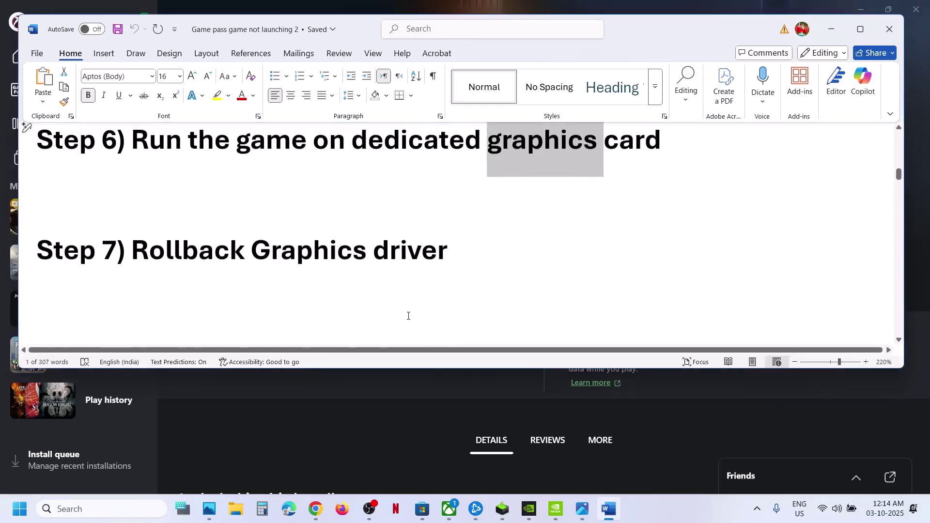
{"action": "left_click_drag", "start_coordinate": [191, 246], "coordinate": [451, 240]}
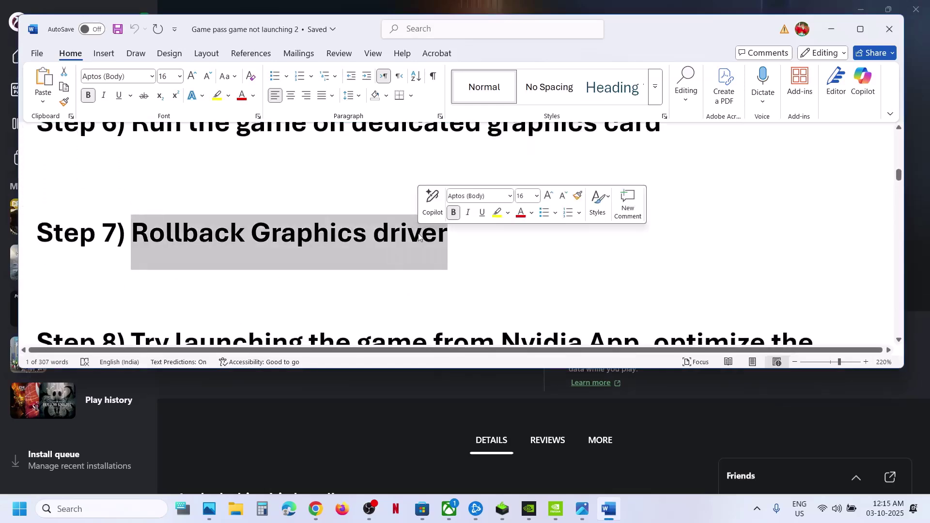
{"action": "left_click", "coordinate": [315, 508]}
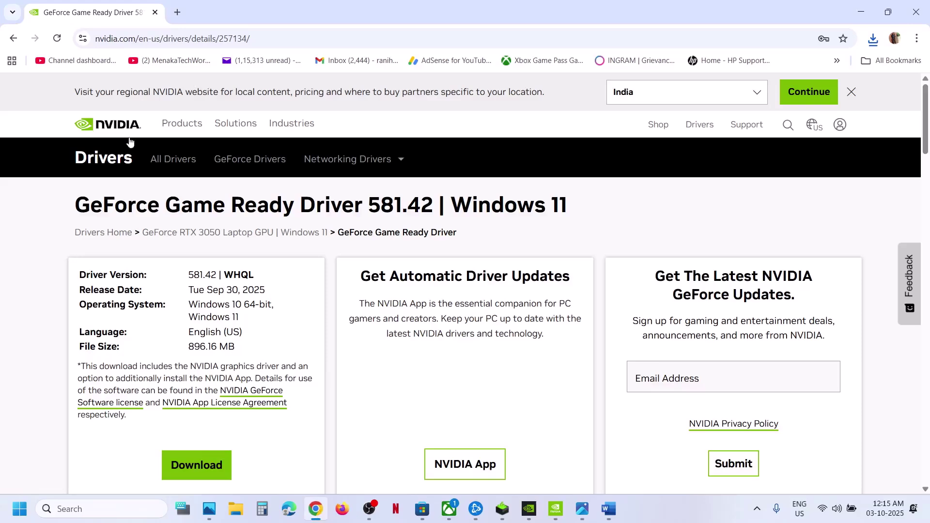
{"action": "left_click", "coordinate": [13, 39]}
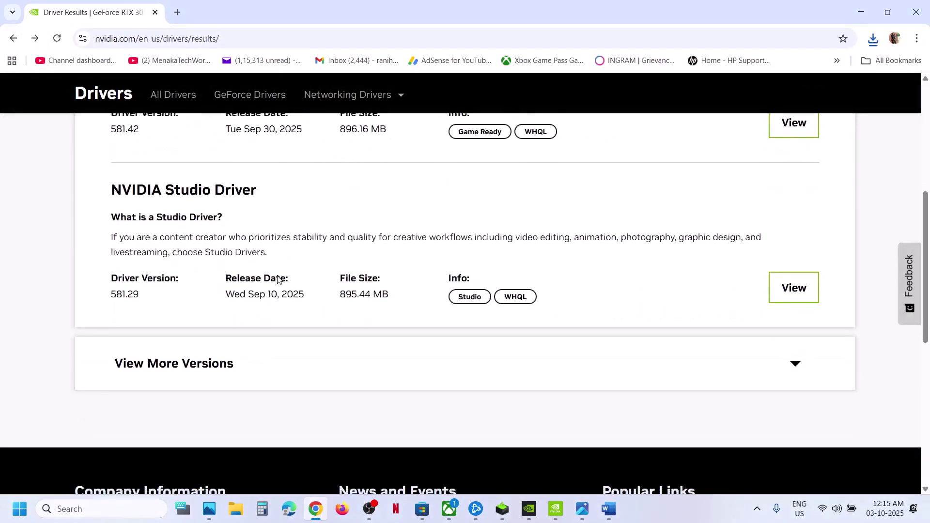
Step: Expand the list of further driver versions and highlight Game Ready Driver versions 581.29 and 581.15
{"action": "left_click", "coordinate": [195, 374]}
{"action": "scroll", "coordinate": [196, 372], "scroll_direction": "down", "scroll_amount": 4}
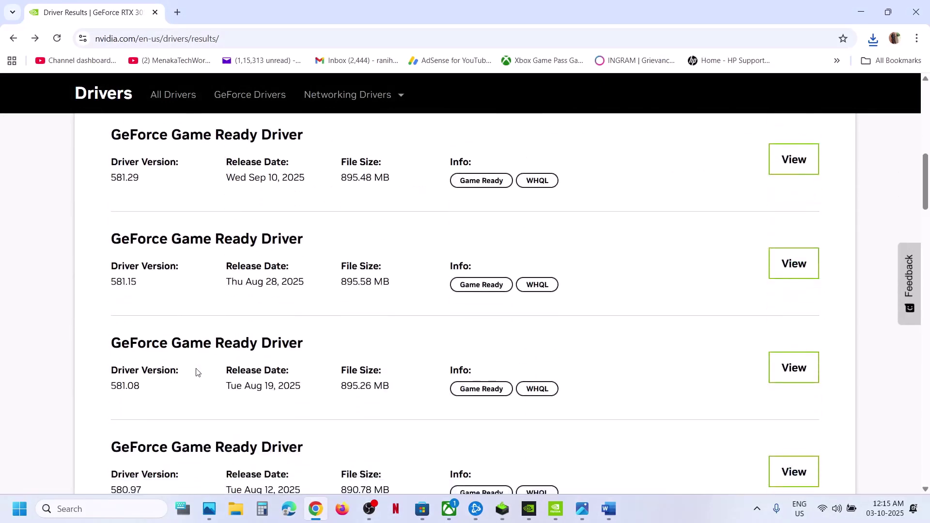
{"action": "left_click_drag", "start_coordinate": [112, 180], "coordinate": [149, 188]}
{"action": "left_click_drag", "start_coordinate": [116, 287], "coordinate": [171, 288]}
Step: Switch to the NVIDIA Installer's custom installation options and bring up the Windows restart option
{"action": "left_click", "coordinate": [504, 508]}
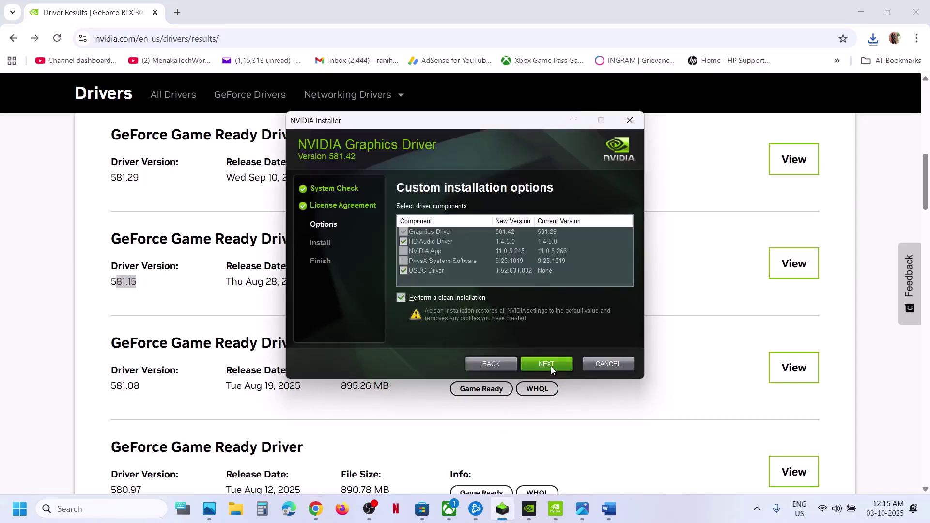
{"action": "left_click", "coordinate": [19, 509]}
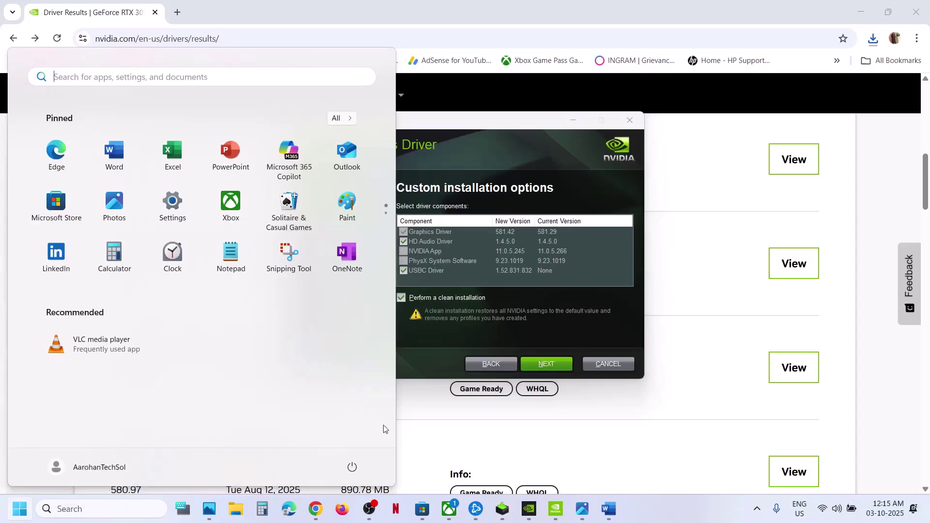
{"action": "left_click", "coordinate": [353, 466]}
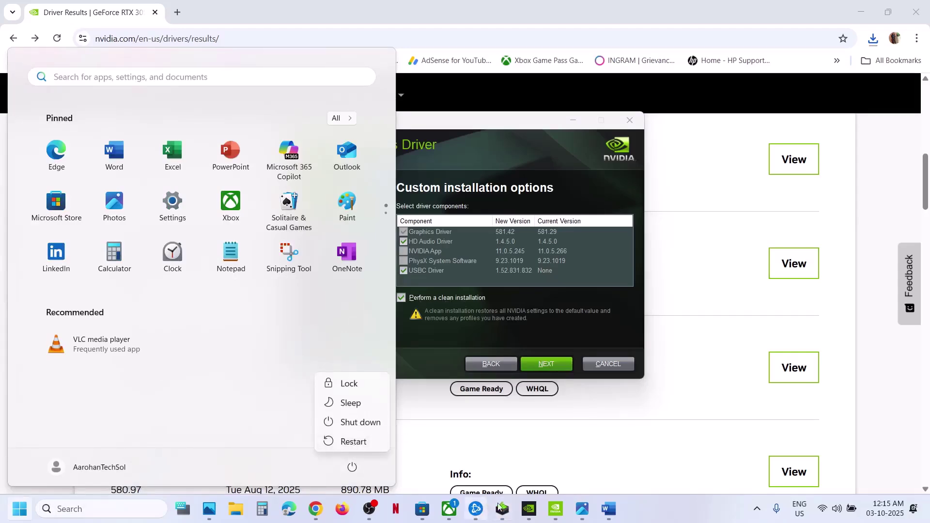
Step: Return to the Word notes and read Step 8 on launching and optimizing the game from the Nvidia App
{"action": "left_click", "coordinate": [592, 499]}
{"action": "left_click", "coordinate": [609, 510]}
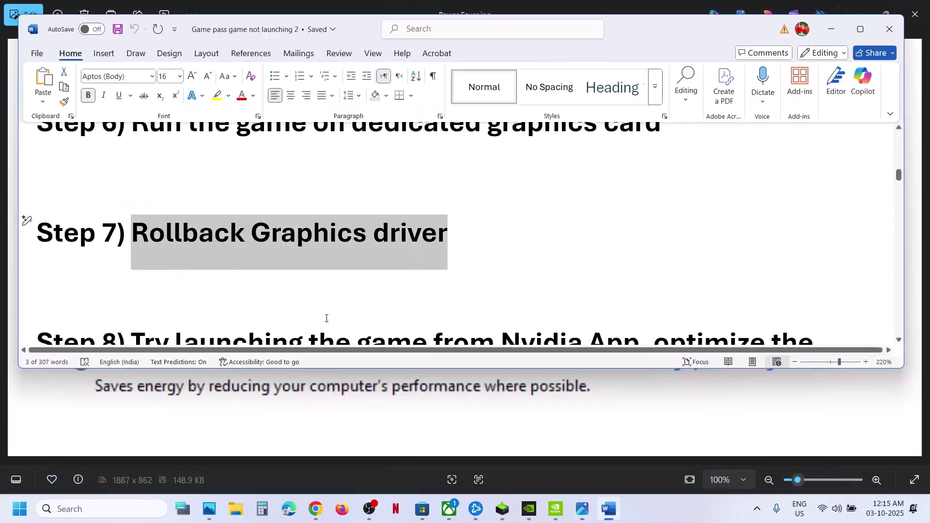
{"action": "scroll", "coordinate": [320, 315], "scroll_direction": "down", "scroll_amount": 2}
{"action": "scroll", "coordinate": [312, 311], "scroll_direction": "down", "scroll_amount": 1}
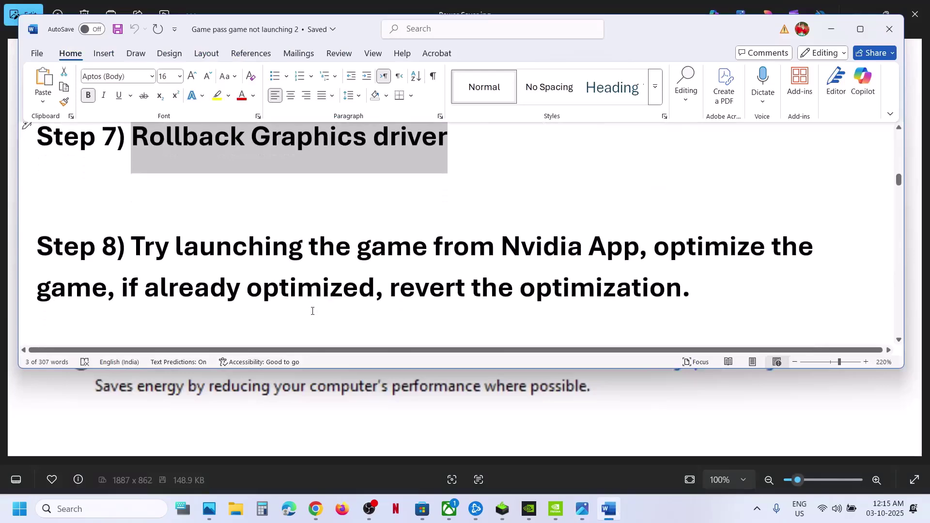
Step: Open the NVIDIA App with a Windows search for "nvi" and display the graphics program settings of Call of Duty: Black Ops 6
{"action": "left_click", "coordinate": [527, 510]}
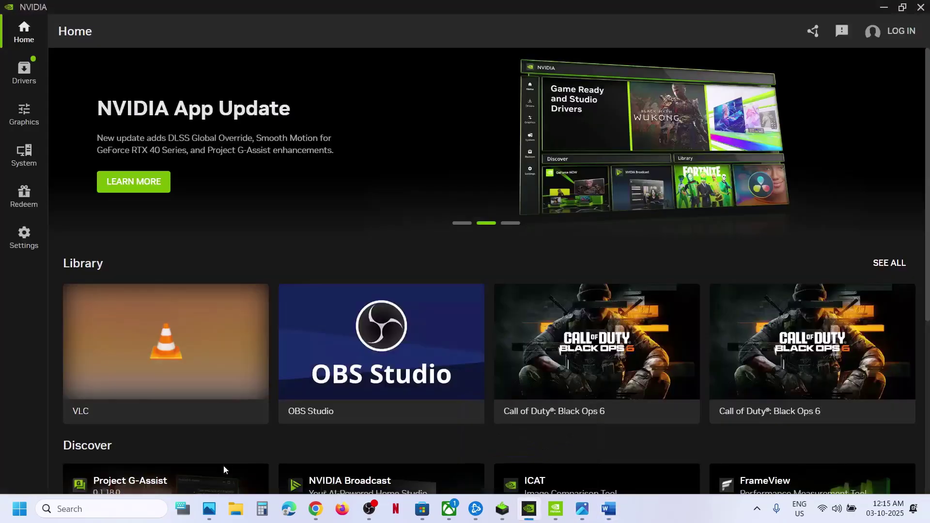
{"action": "left_click", "coordinate": [142, 513]}
{"action": "type", "text": "nvi"}
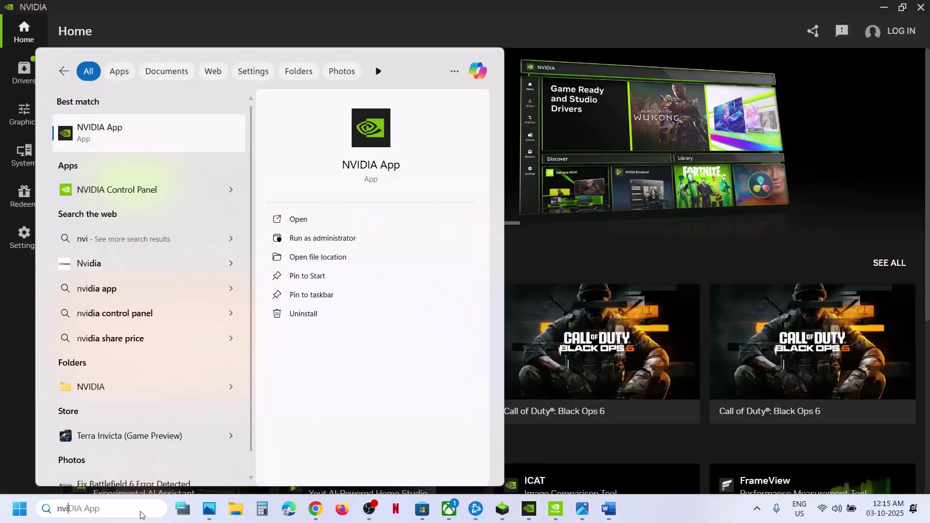
{"action": "key", "text": "Return"}
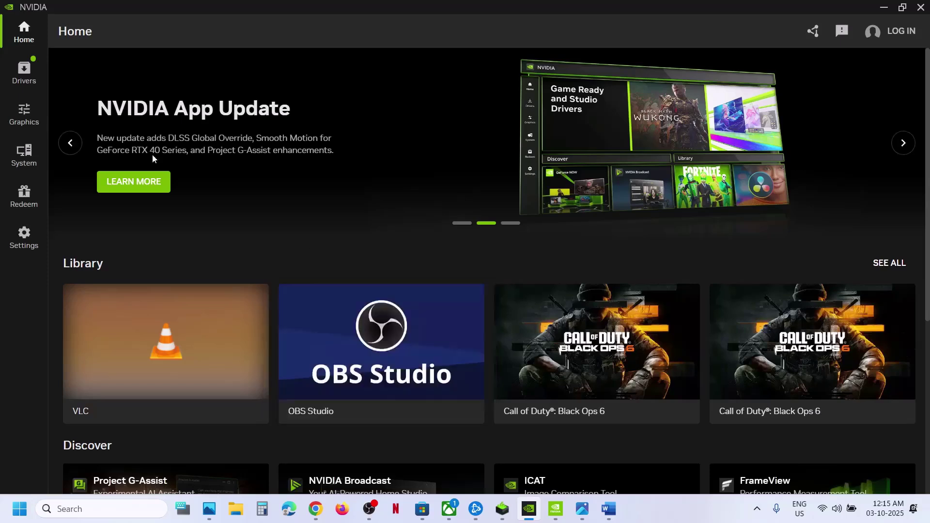
{"action": "left_click", "coordinate": [13, 112]}
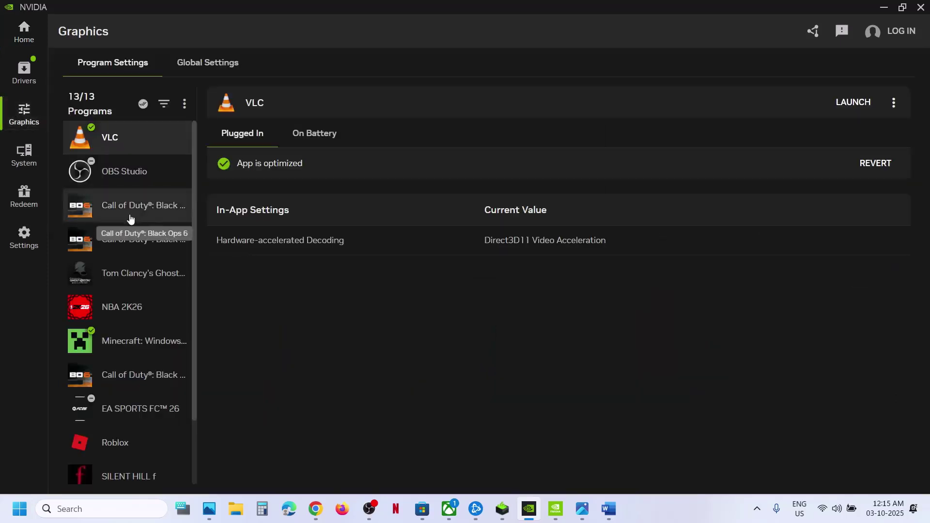
{"action": "left_click", "coordinate": [129, 213]}
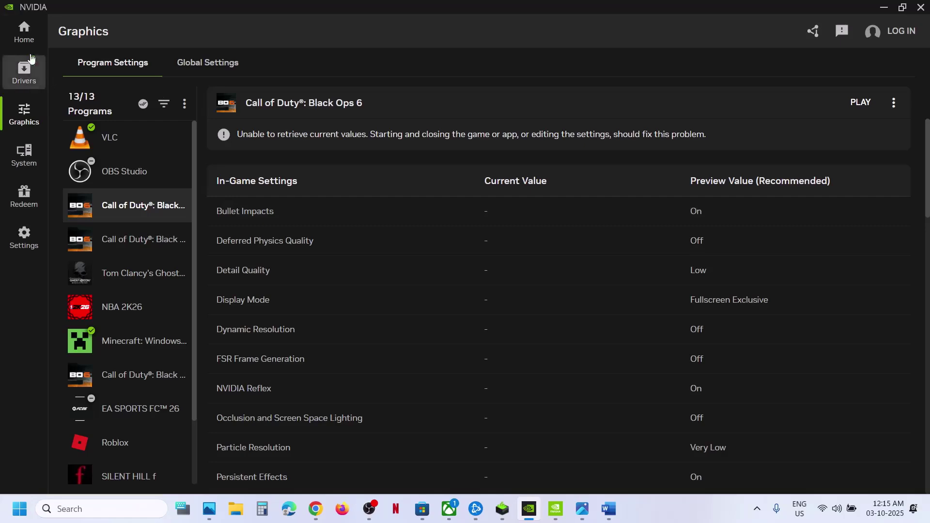
Step: Open the Call of Duty: Black Ops 6 settings from the home page's Library and close the NVIDIA App
{"action": "left_click", "coordinate": [24, 34]}
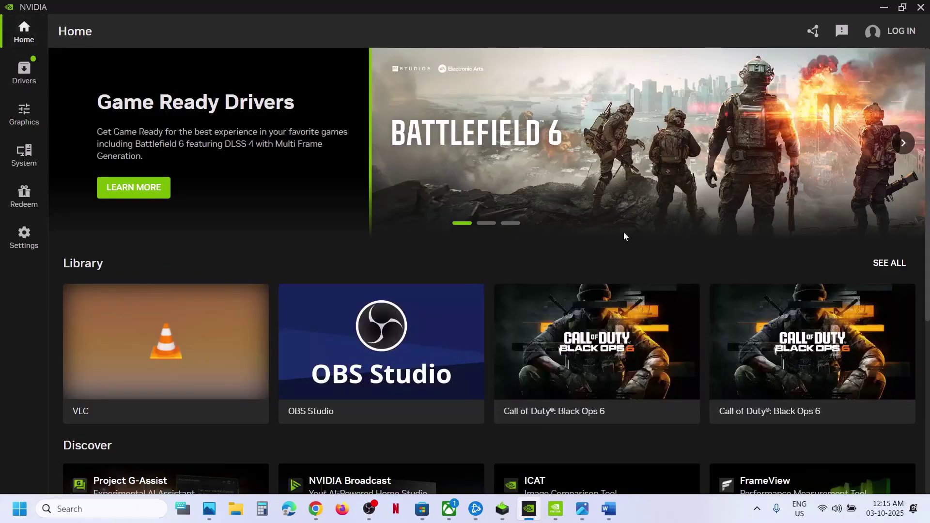
{"action": "mouse_move", "coordinate": [617, 341]}
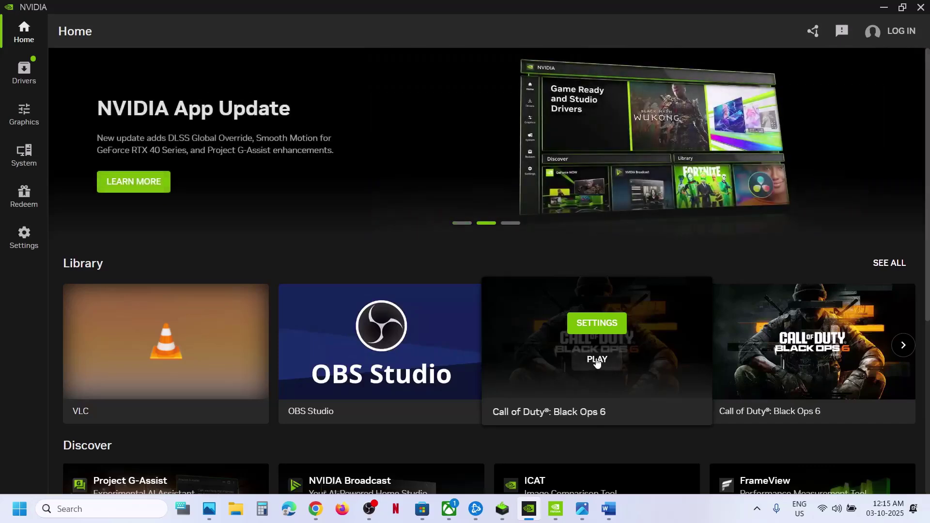
{"action": "left_click", "coordinate": [600, 323]}
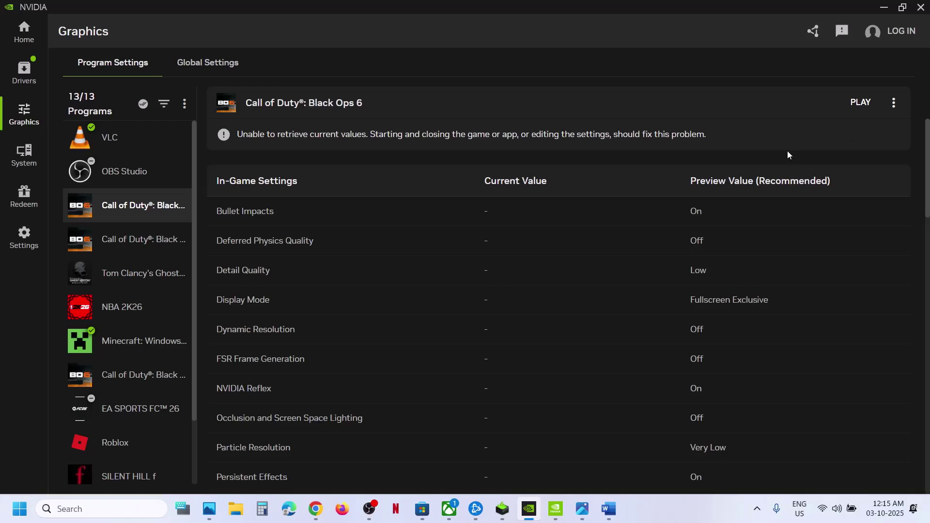
{"action": "left_click", "coordinate": [921, 8]}
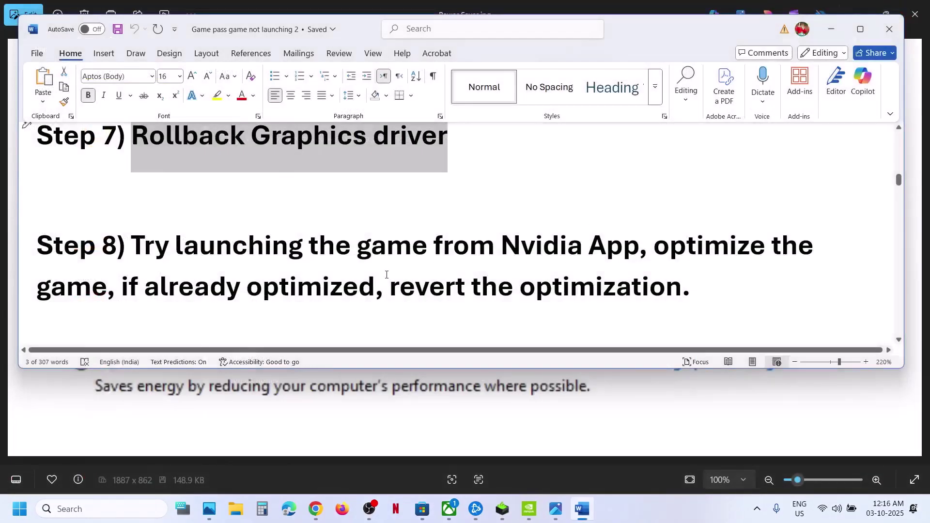
Step: Switch to the Xbox app and start Verify and Repair on the files of Call of Duty®, accepting the reset to original settings
{"action": "scroll", "coordinate": [387, 274], "scroll_direction": "down", "scroll_amount": 3}
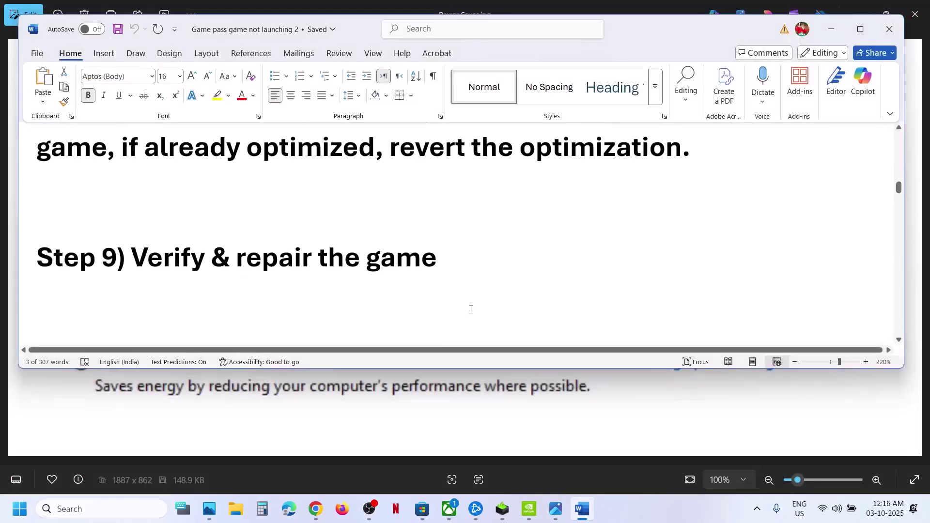
{"action": "left_click", "coordinate": [449, 509]}
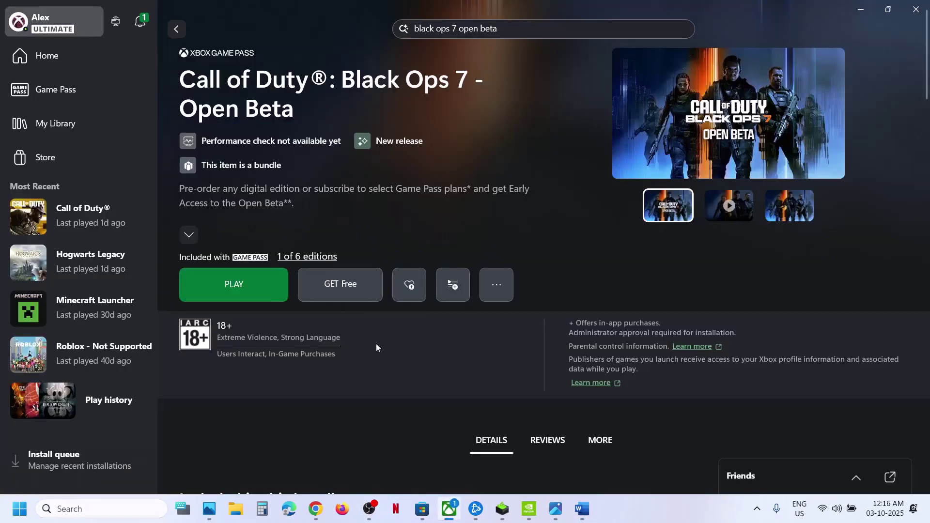
{"action": "right_click", "coordinate": [97, 219]}
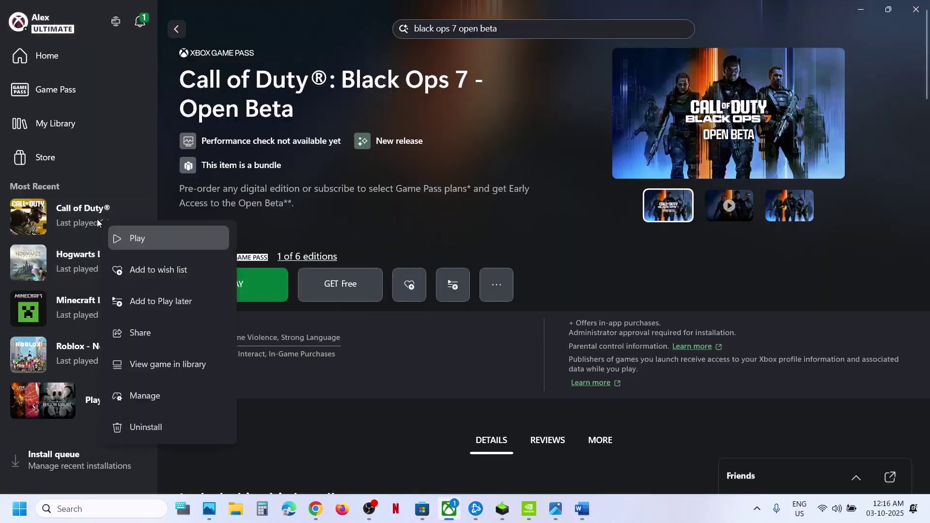
{"action": "left_click", "coordinate": [145, 396]}
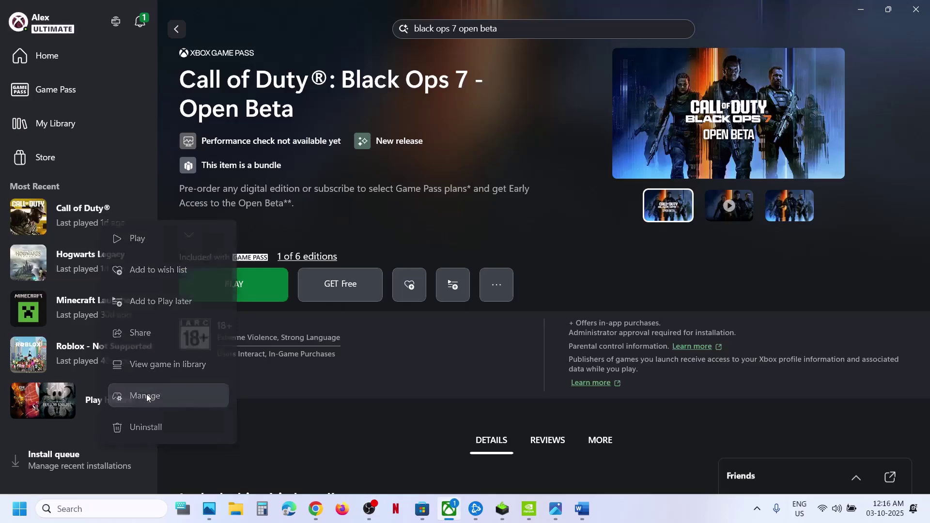
{"action": "left_click", "coordinate": [463, 126]}
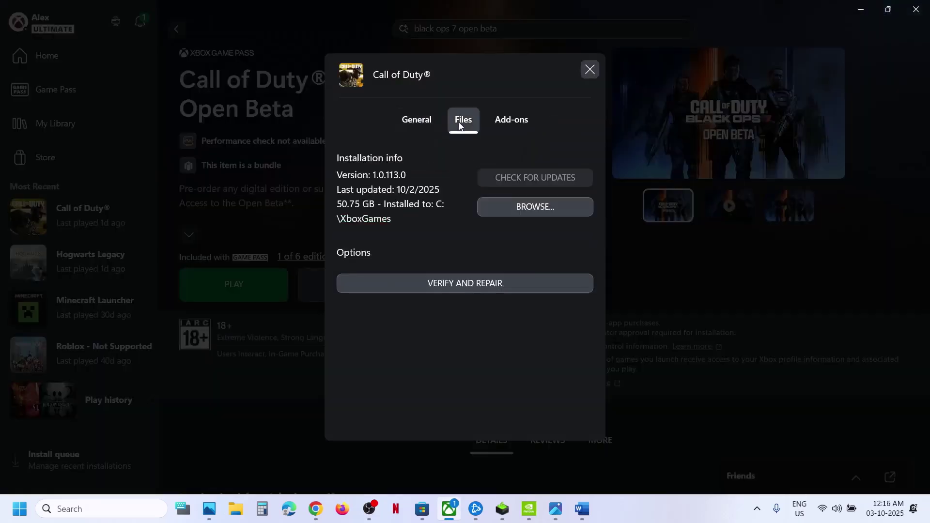
{"action": "left_click", "coordinate": [461, 285]}
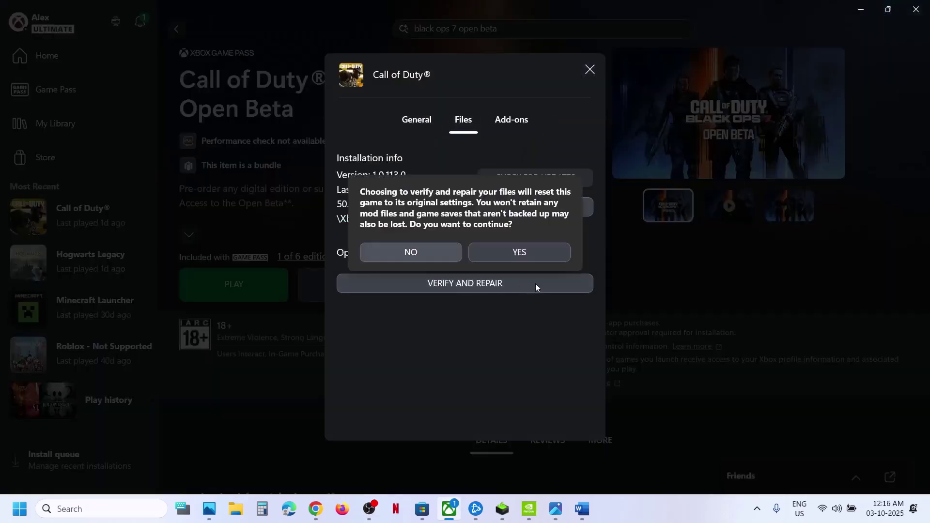
{"action": "left_click", "coordinate": [495, 251]}
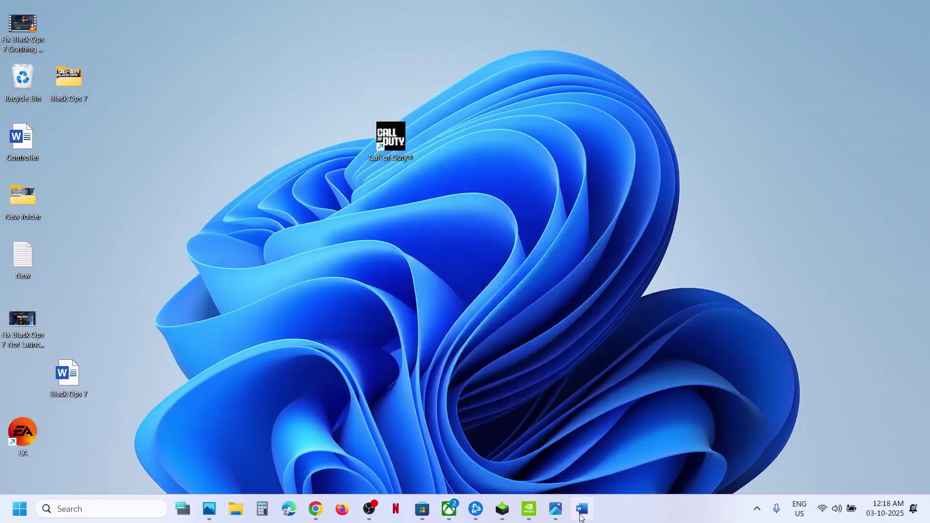
Step: Return to the Word notes and highlight the Step 11 text "Repair/Reset the game"
{"action": "left_click", "coordinate": [583, 508]}
{"action": "scroll", "coordinate": [354, 253], "scroll_direction": "down", "scroll_amount": 3}
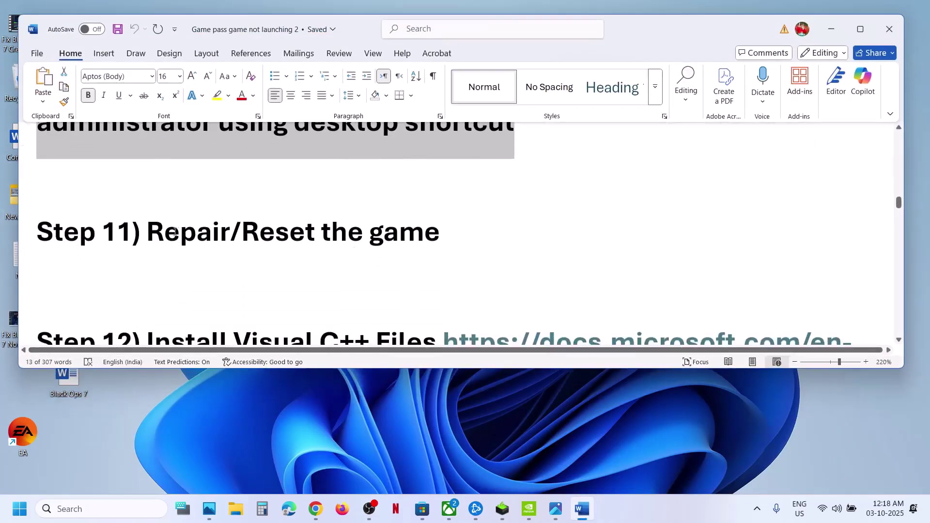
{"action": "left_click_drag", "start_coordinate": [146, 233], "coordinate": [439, 237]}
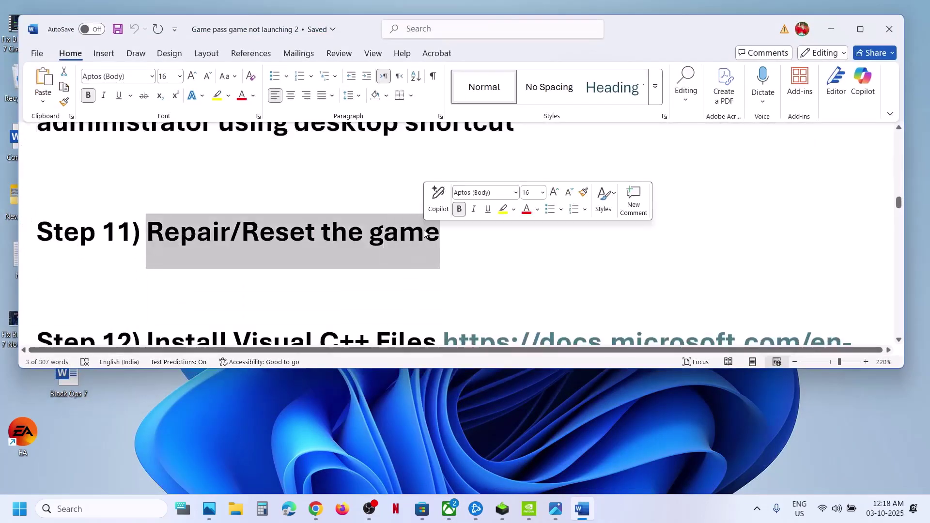
Step: Open the list of installed apps in Windows Settings
{"action": "left_click", "coordinate": [449, 509]}
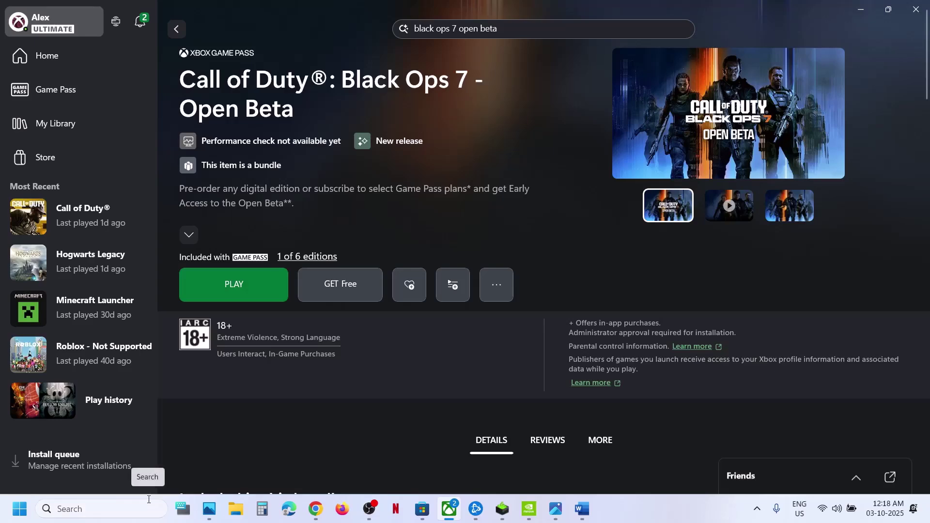
{"action": "key", "text": "super+i"}
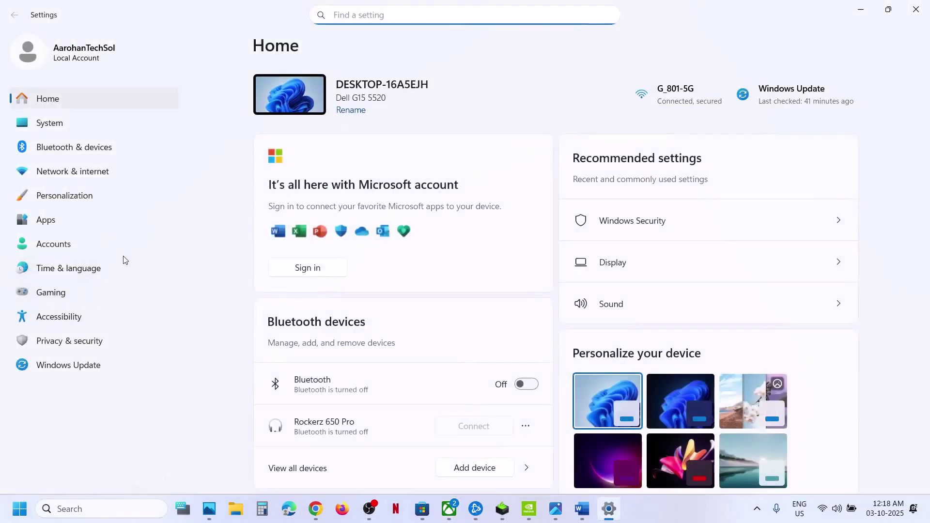
{"action": "left_click", "coordinate": [48, 220]}
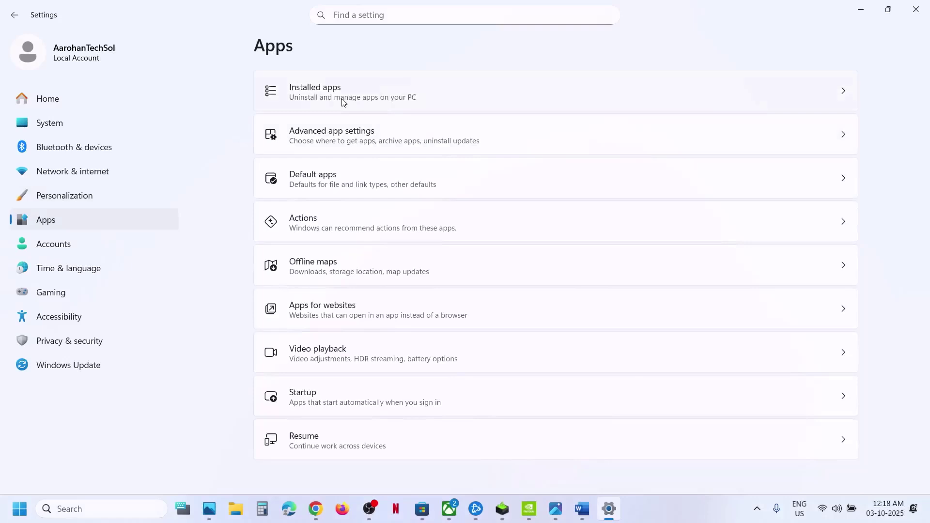
{"action": "left_click", "coordinate": [343, 102]}
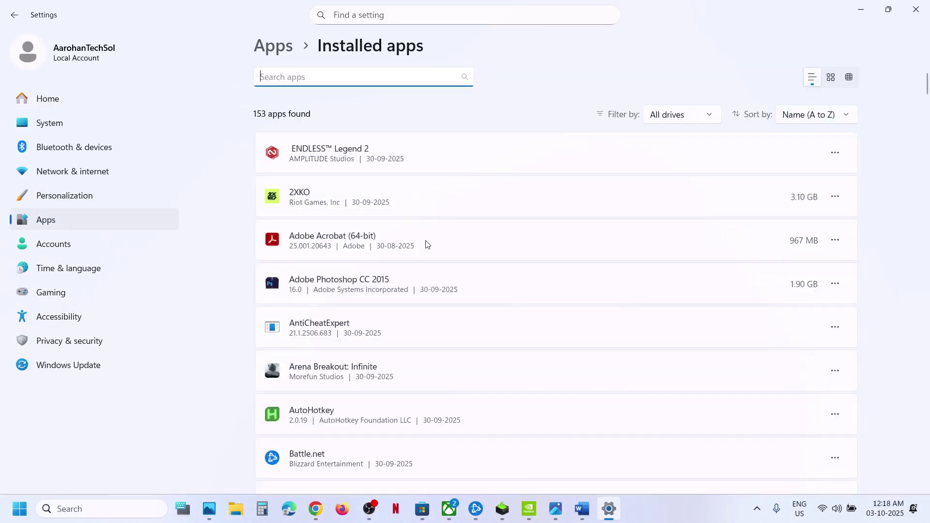
Step: Find the Call of Duty® entry published by Activision Publishing Inc. and open its advanced options
{"action": "scroll", "coordinate": [427, 244], "scroll_direction": "down", "scroll_amount": 8}
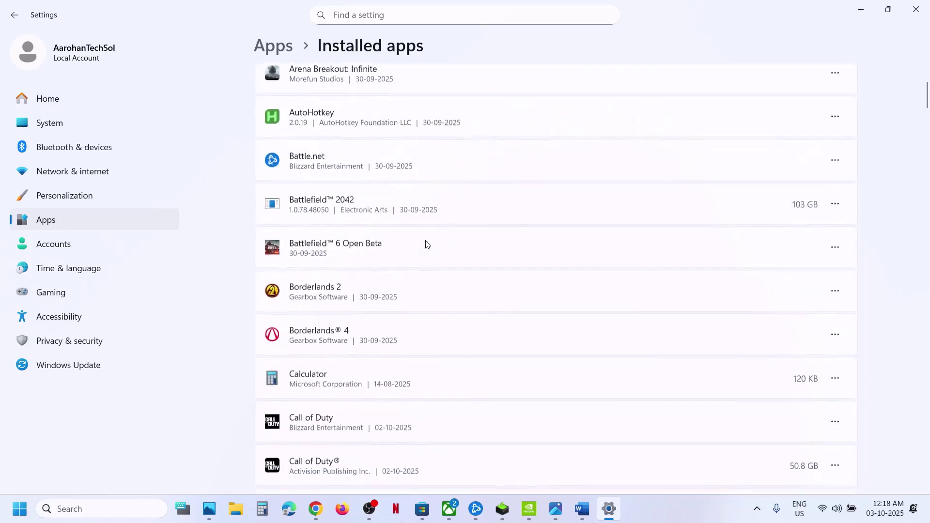
{"action": "scroll", "coordinate": [426, 244], "scroll_direction": "down", "scroll_amount": 3}
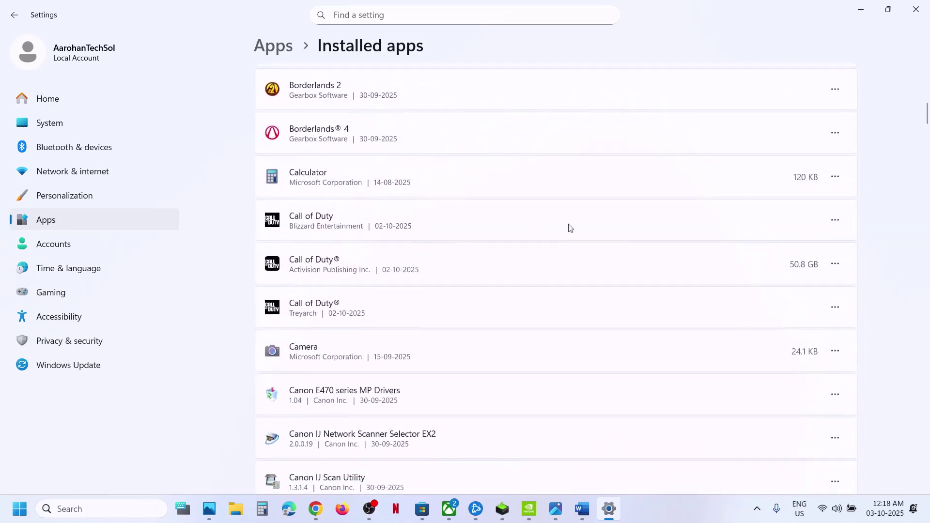
{"action": "left_click", "coordinate": [834, 222]}
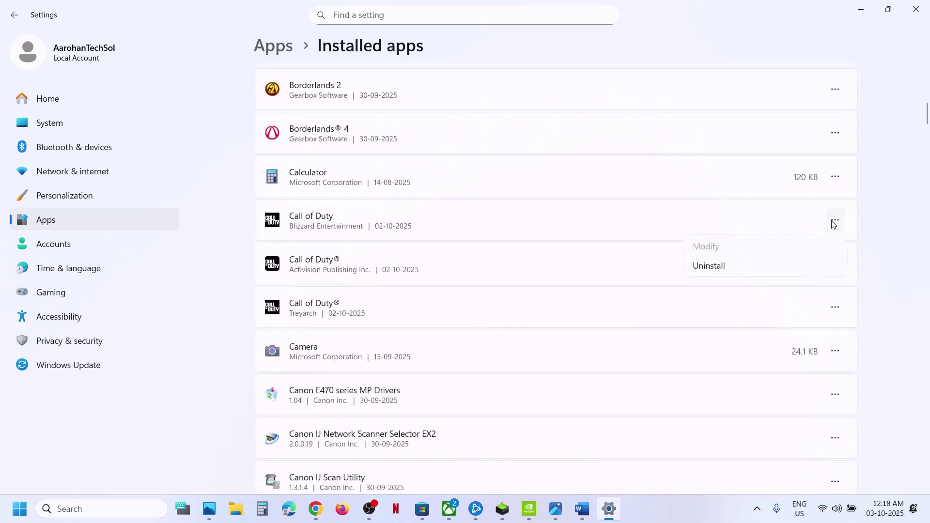
{"action": "left_click", "coordinate": [878, 275]}
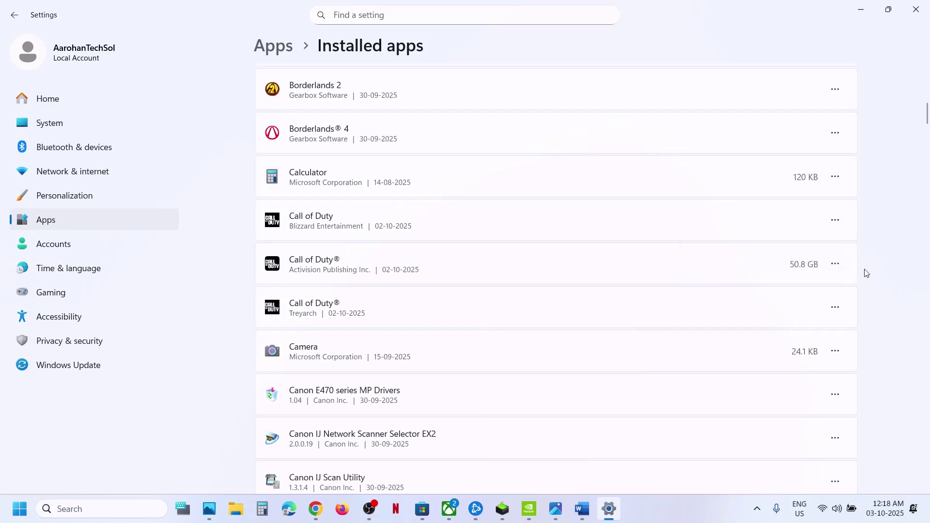
{"action": "left_click", "coordinate": [835, 265]}
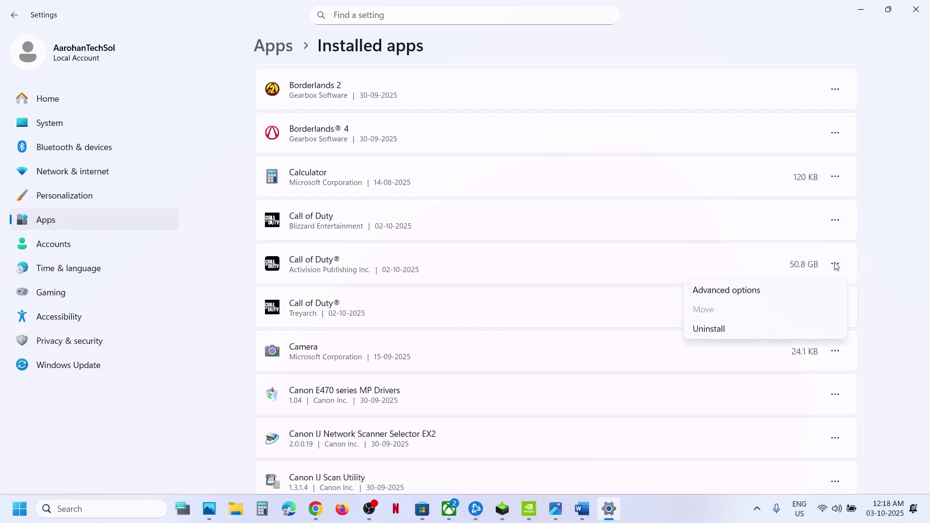
{"action": "left_click", "coordinate": [746, 299]}
Step: Repair the Call of Duty® app, and reset it with its app data deleted
{"action": "scroll", "coordinate": [372, 284], "scroll_direction": "down", "scroll_amount": 8}
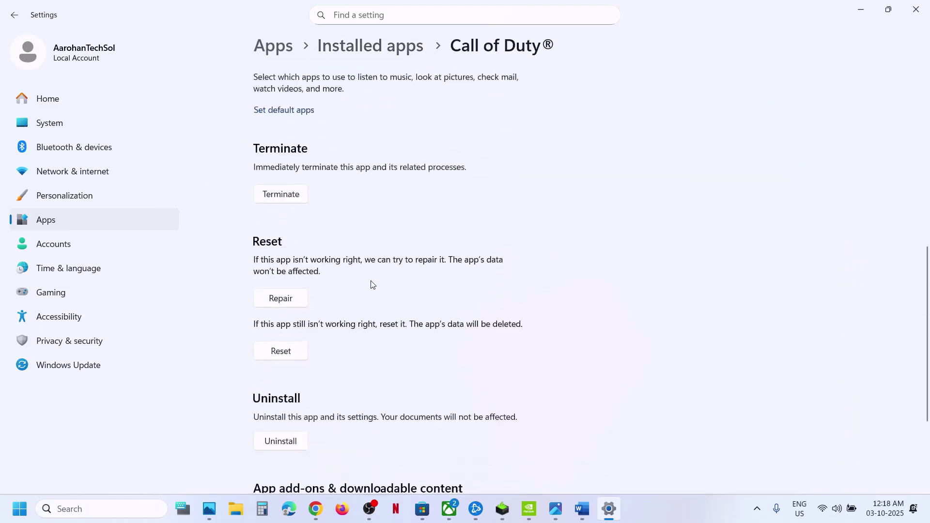
{"action": "left_click", "coordinate": [285, 235]}
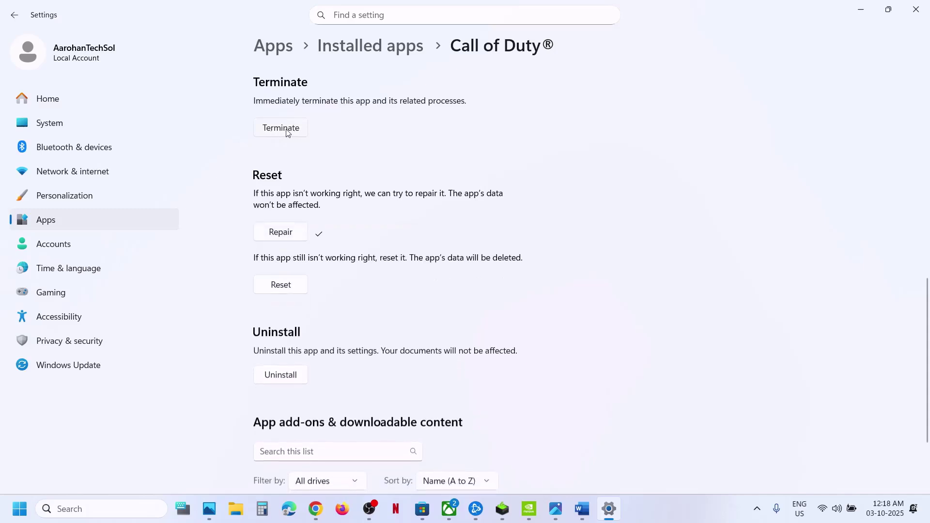
{"action": "left_click", "coordinate": [290, 231]}
{"action": "left_click", "coordinate": [291, 285]}
{"action": "left_click", "coordinate": [335, 252]}
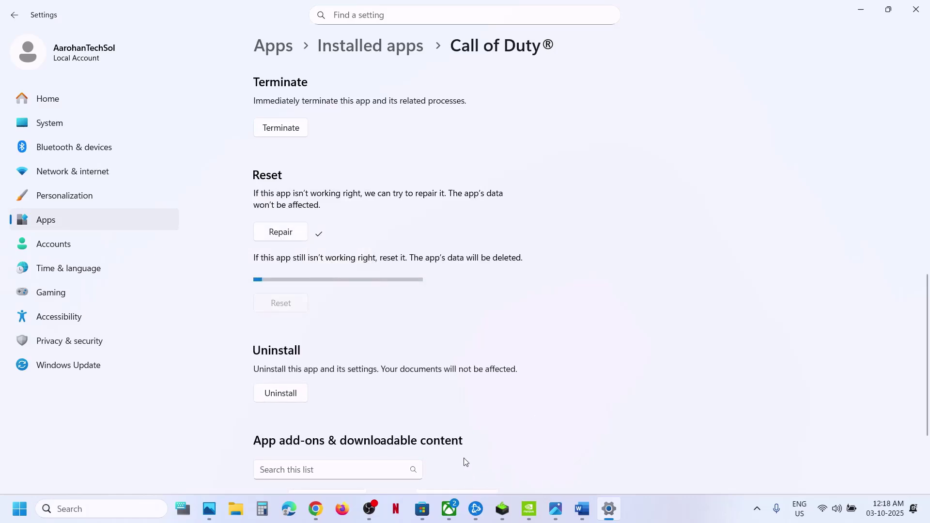
Step: Quit the Xbox app completely, including its background process, and relaunch it with a Windows search for "xbx"
{"action": "left_click", "coordinate": [451, 516]}
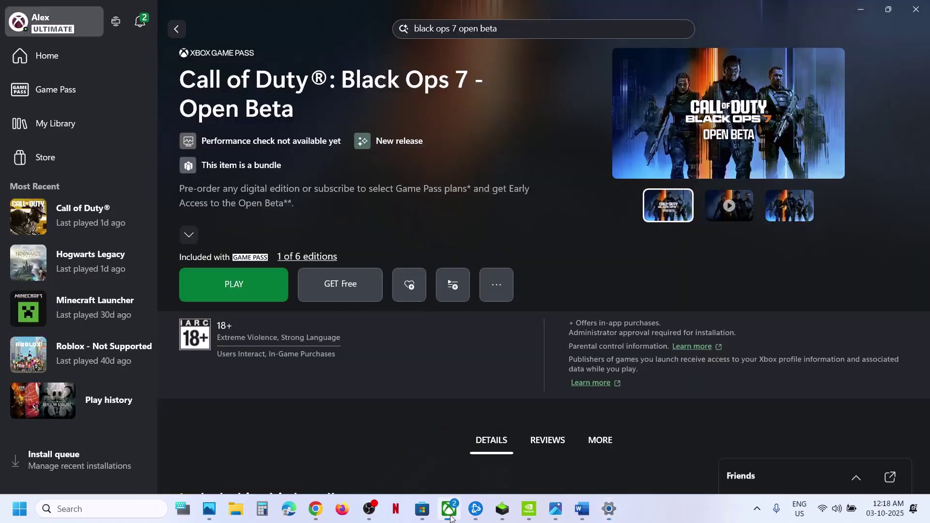
{"action": "left_click", "coordinate": [757, 509]}
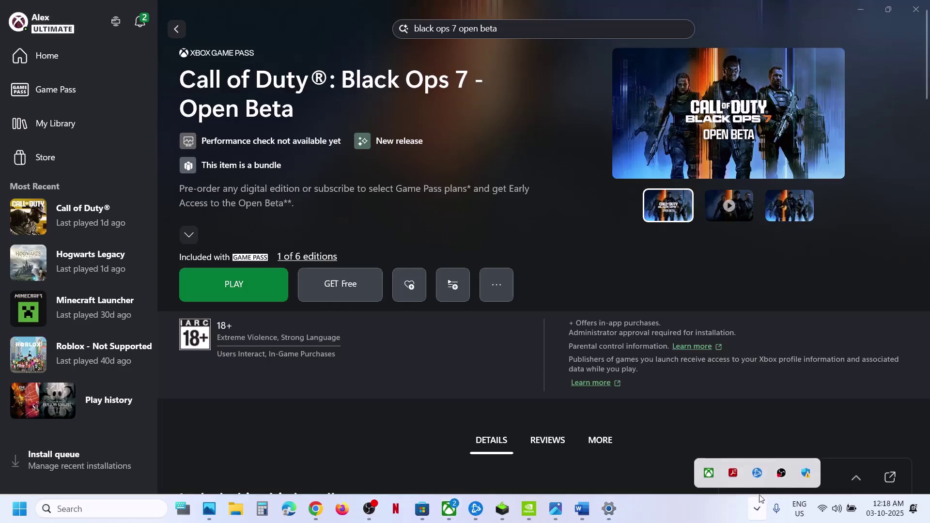
{"action": "right_click", "coordinate": [716, 474]}
{"action": "left_click", "coordinate": [630, 463]}
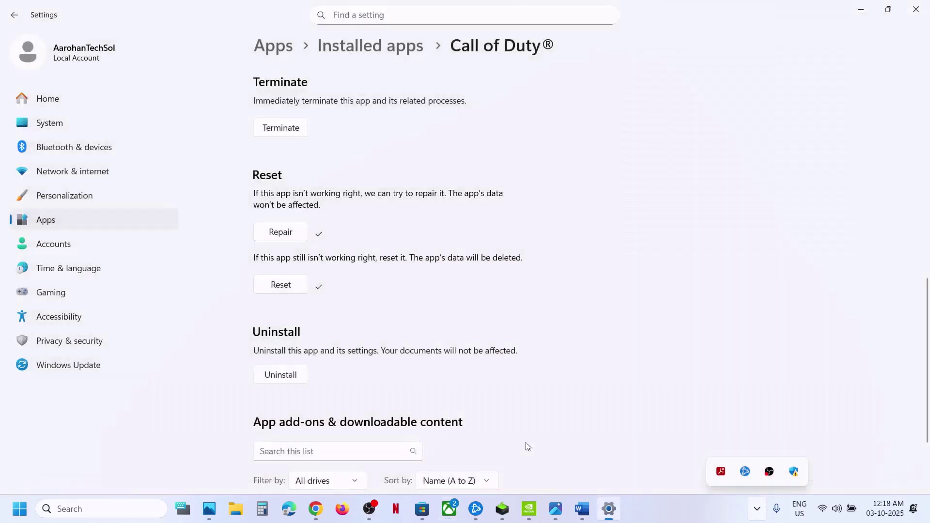
{"action": "left_click", "coordinate": [148, 508]}
{"action": "type", "text": "xbx"}
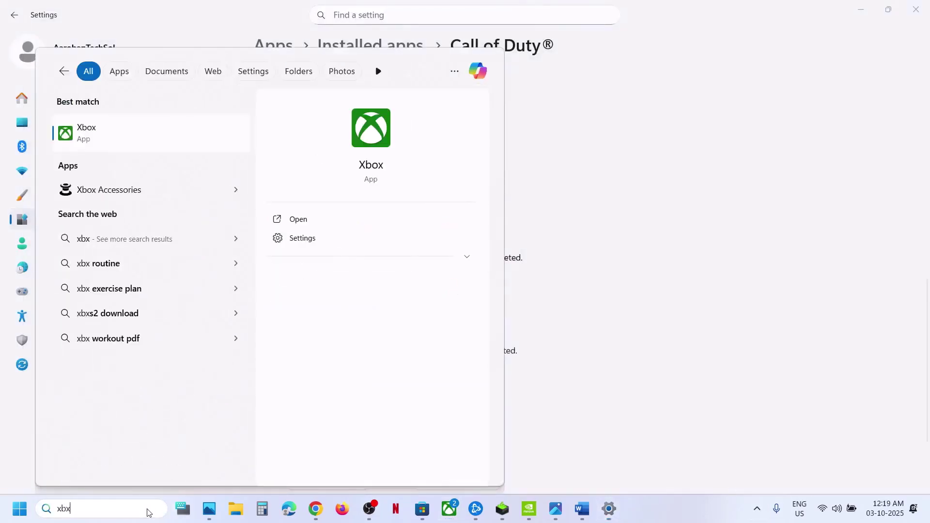
{"action": "key", "text": "Return"}
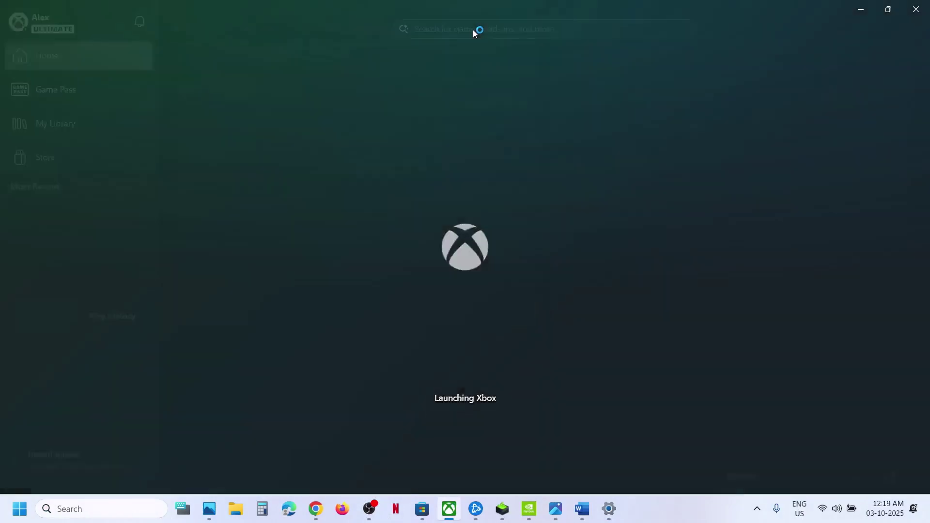
Step: Search the Xbox app for "black ops 7 open beta" and open the Call of Duty®: Black Ops 7 - Open Beta page
{"action": "left_click", "coordinate": [440, 29]}
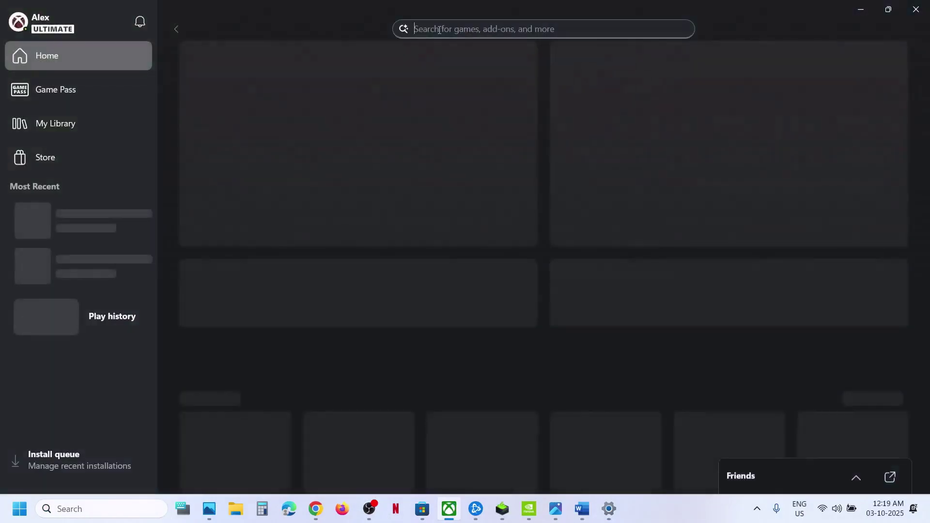
{"action": "type", "text": "call"}
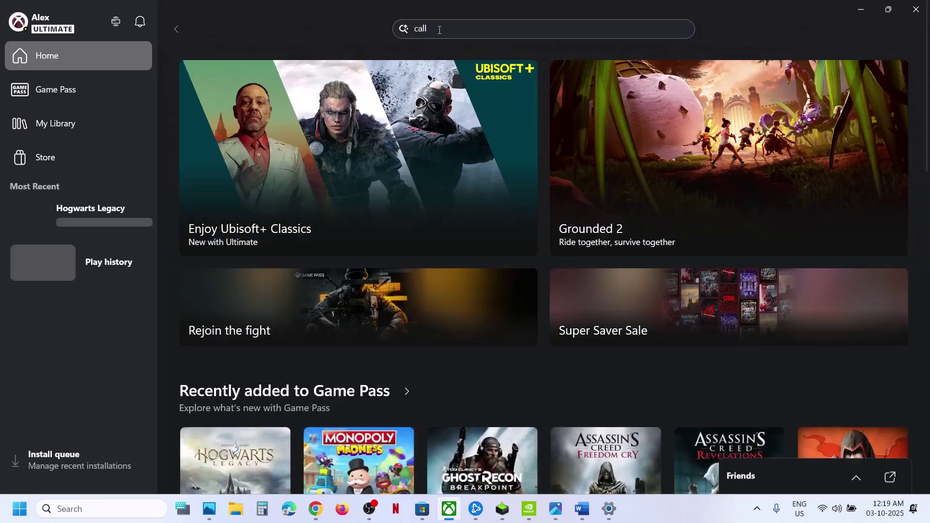
{"action": "left_click", "coordinate": [439, 30]}
{"action": "left_click_drag", "start_coordinate": [440, 30], "coordinate": [410, 30]}
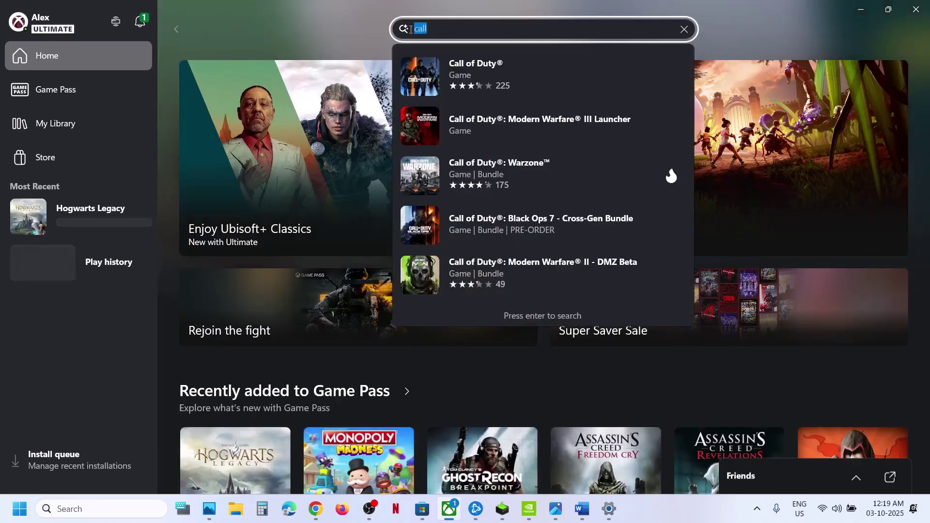
{"action": "type", "text": "n"}
{"action": "type", "text": "b"}
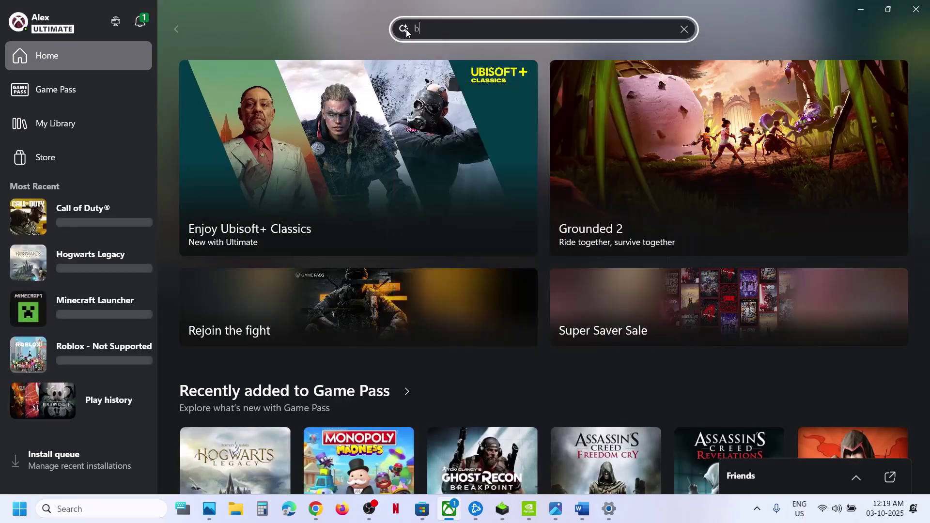
{"action": "type", "text": "lack ops "}
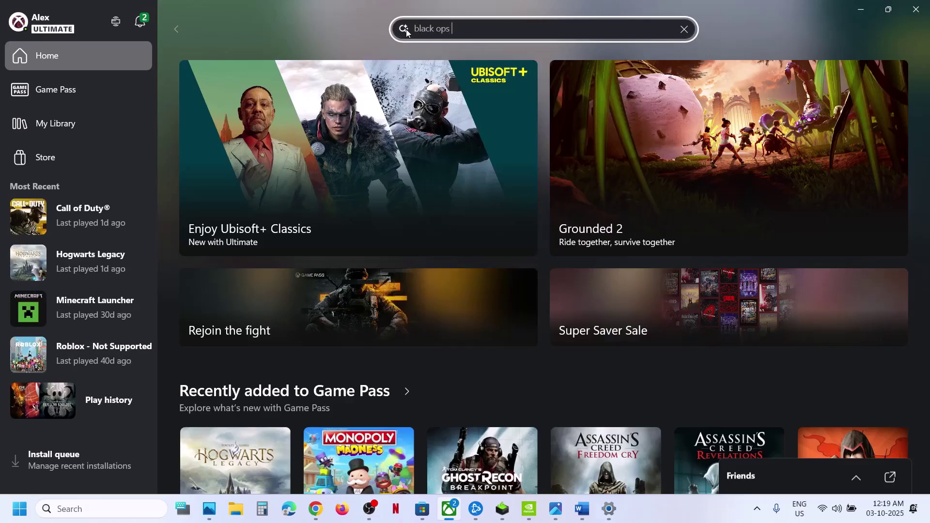
{"action": "type", "text": "7 open beta"}
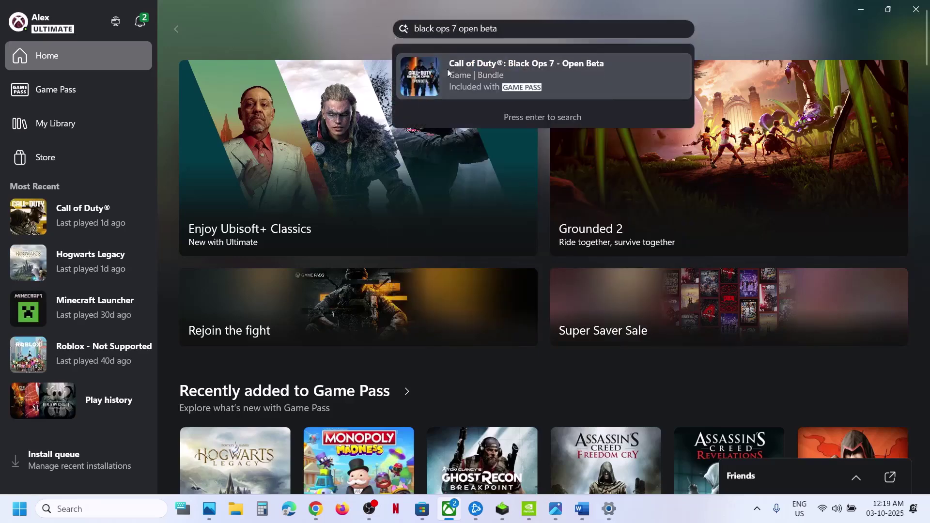
{"action": "key", "text": "Return"}
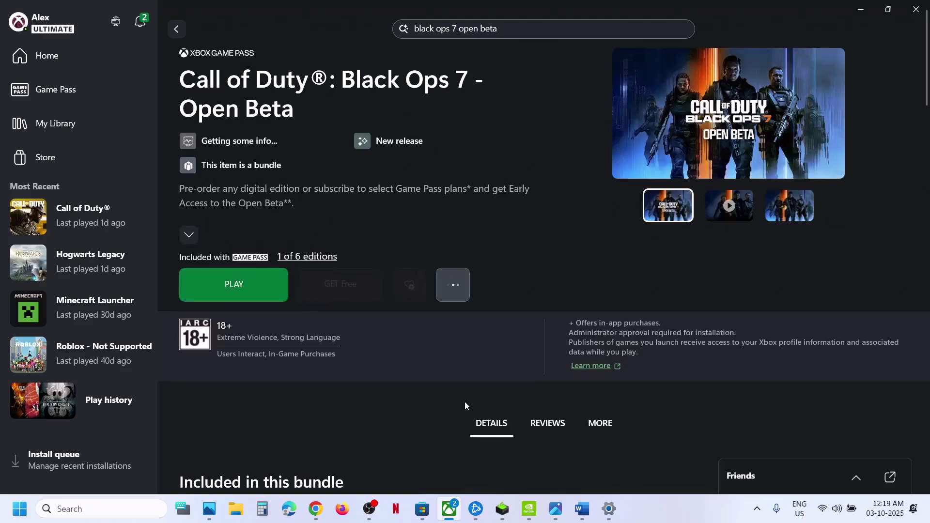
Step: Return to the Word notes and open the Step 12 Microsoft link for the Visual C++ files in the browser
{"action": "key", "text": "alt+Tab"}
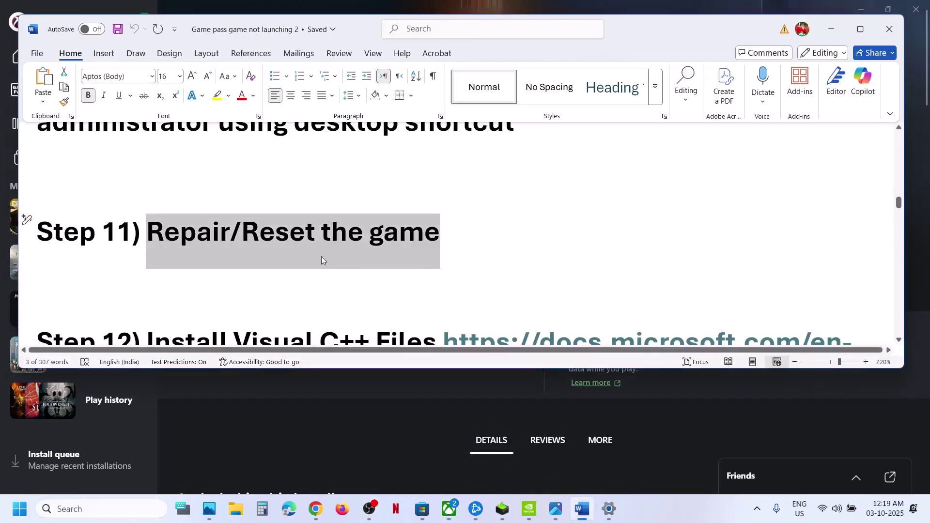
{"action": "scroll", "coordinate": [323, 257], "scroll_direction": "down", "scroll_amount": 2}
{"action": "scroll", "coordinate": [323, 256], "scroll_direction": "down", "scroll_amount": 1}
{"action": "left_click", "coordinate": [465, 254], "text": "ctrl"}
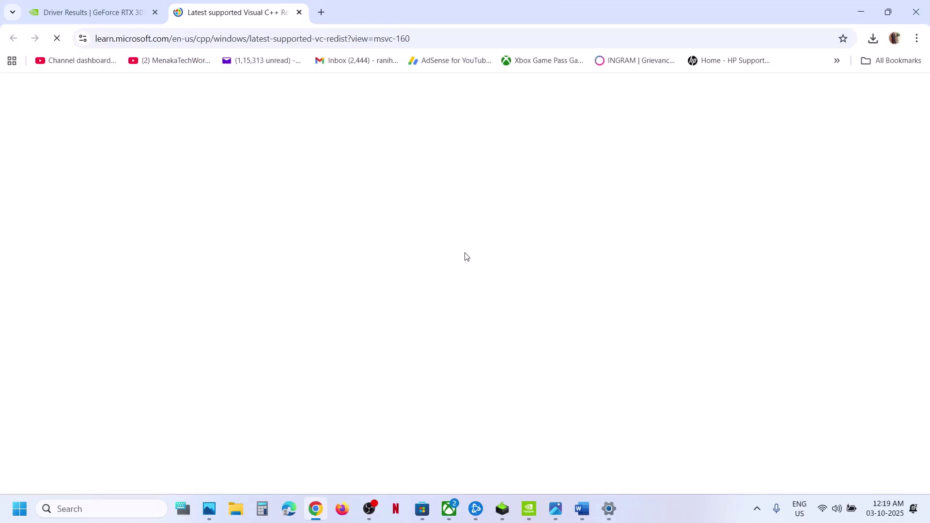
Step: Download the X86 Visual C++ 2015-2022 Redistributable from the Microsoft page and repair the installation with it
{"action": "scroll", "coordinate": [415, 308], "scroll_direction": "down", "scroll_amount": 15}
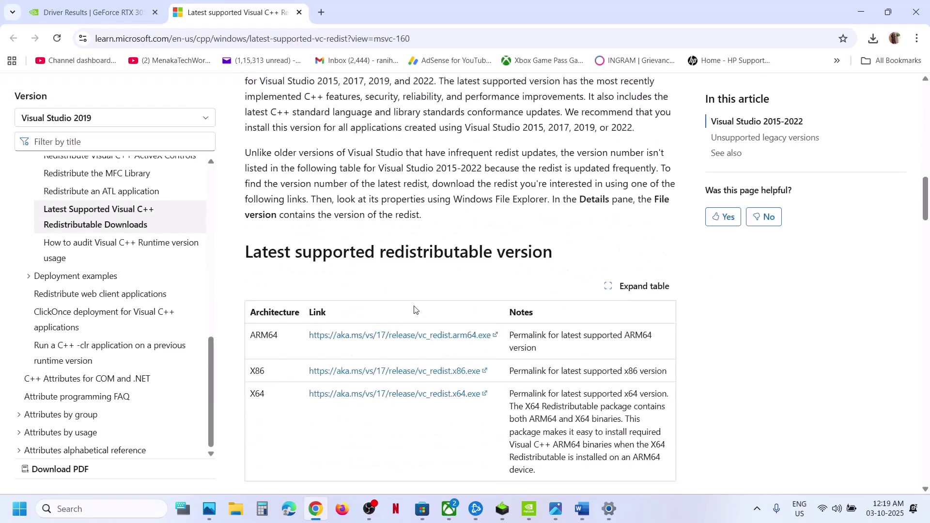
{"action": "scroll", "coordinate": [401, 160], "scroll_direction": "up", "scroll_amount": 2}
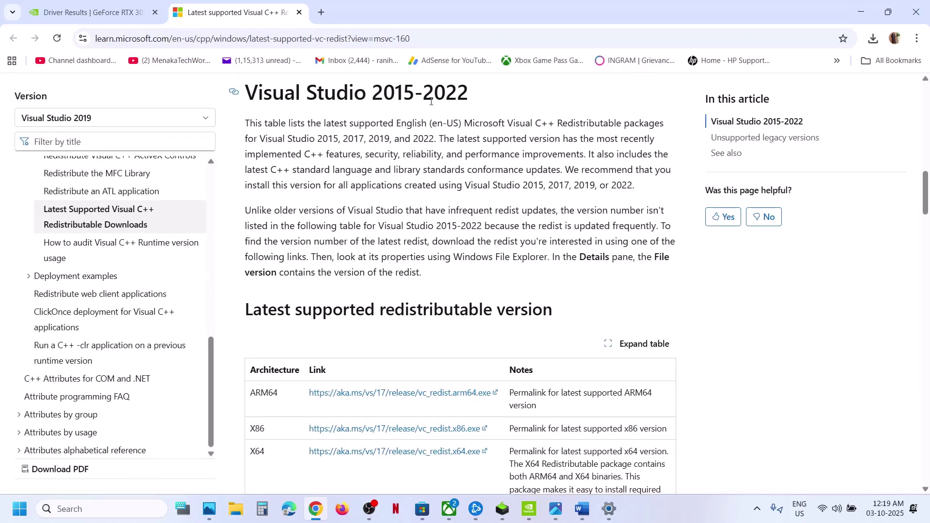
{"action": "scroll", "coordinate": [369, 236], "scroll_direction": "down", "scroll_amount": 3}
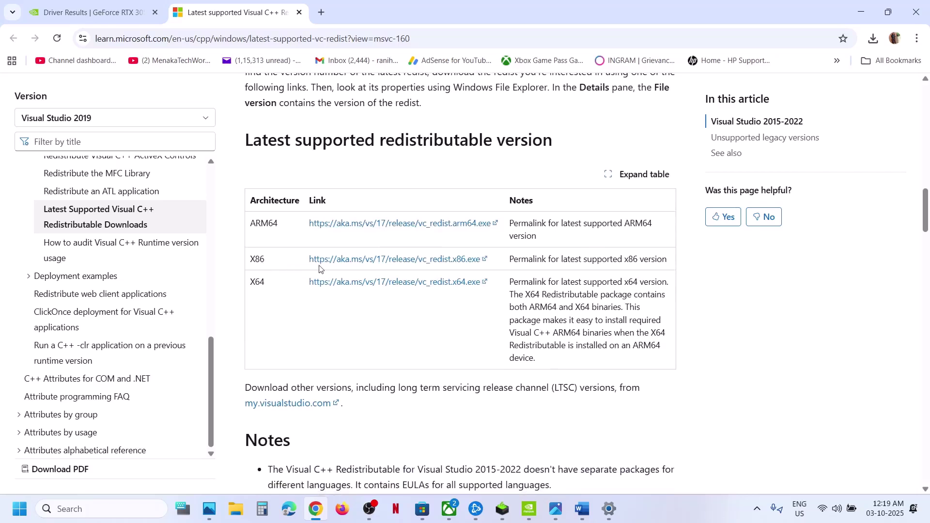
{"action": "left_click", "coordinate": [332, 263]}
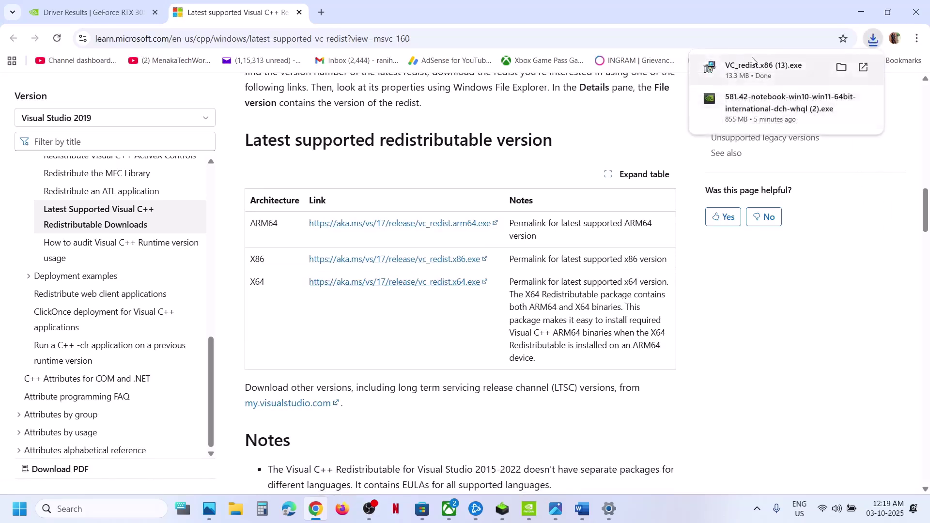
{"action": "left_click", "coordinate": [753, 61]}
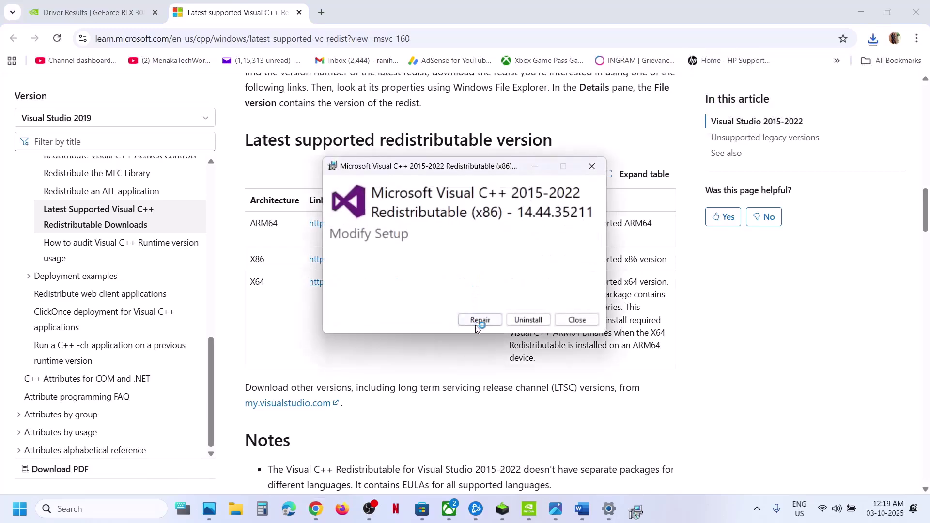
{"action": "left_click", "coordinate": [477, 322]}
{"action": "left_click", "coordinate": [394, 352]}
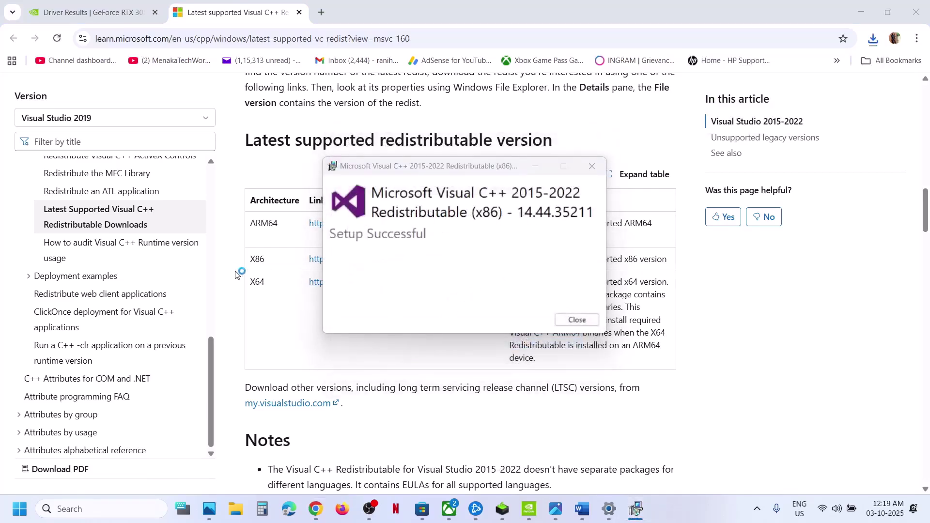
Step: Download the X64 Visual C++ 2015-2022 Redistributable, repair its installation, and close both finished setup windows
{"action": "left_click", "coordinate": [252, 283]}
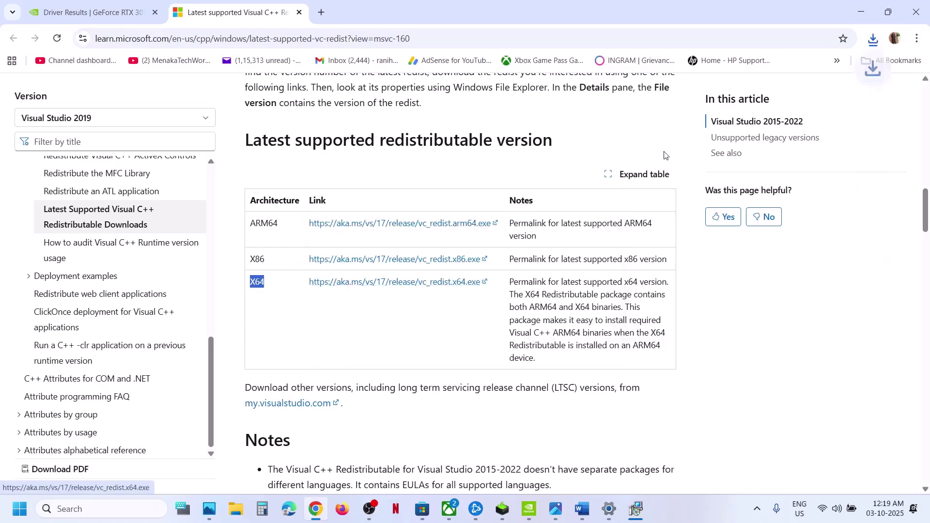
{"action": "left_click", "coordinate": [872, 39]}
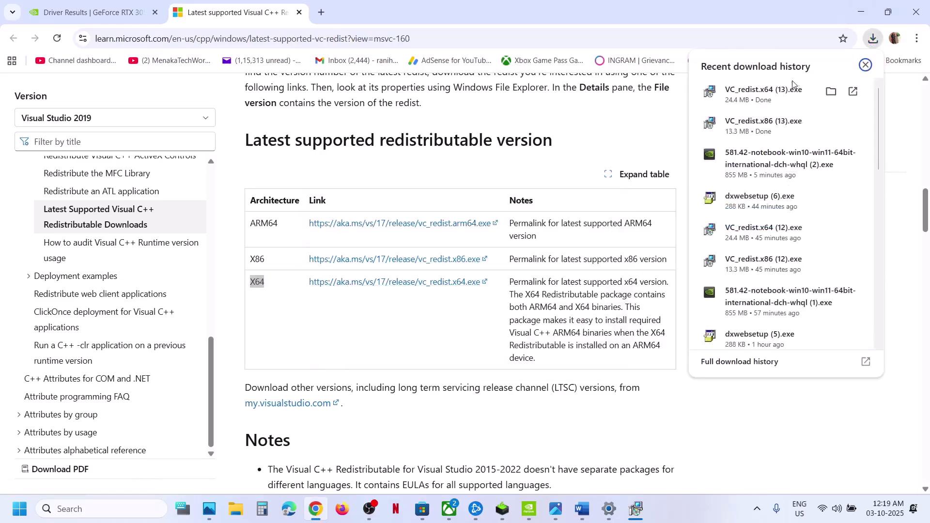
{"action": "left_click", "coordinate": [765, 89]}
{"action": "left_click", "coordinate": [479, 319]}
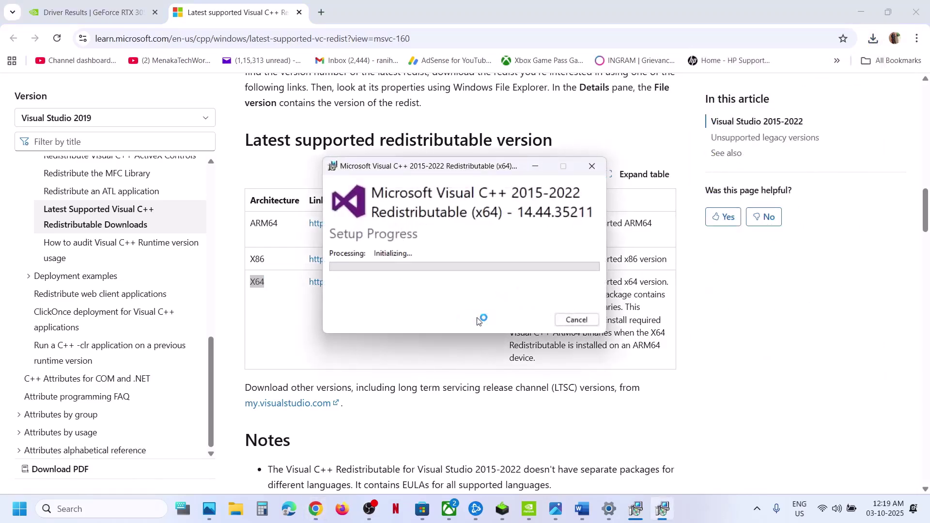
{"action": "left_click", "coordinate": [408, 345]}
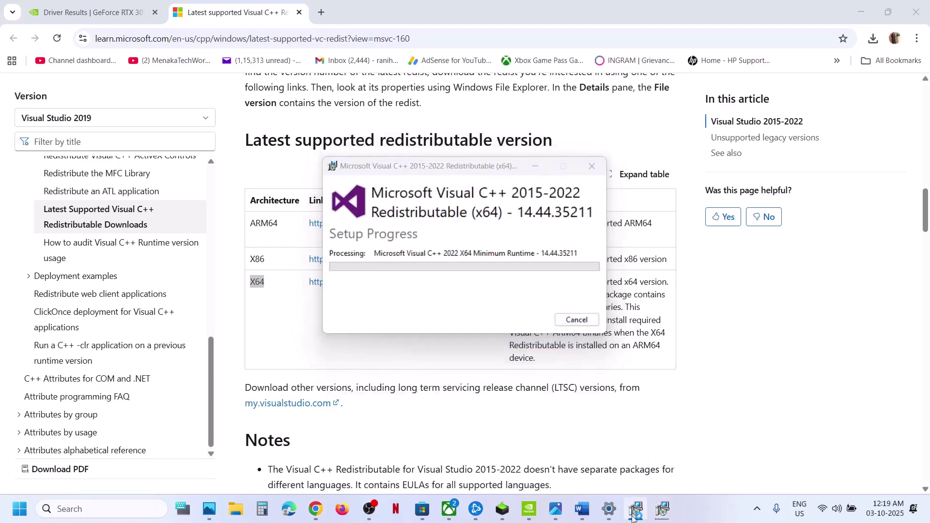
{"action": "left_click_drag", "start_coordinate": [519, 167], "coordinate": [286, 193]}
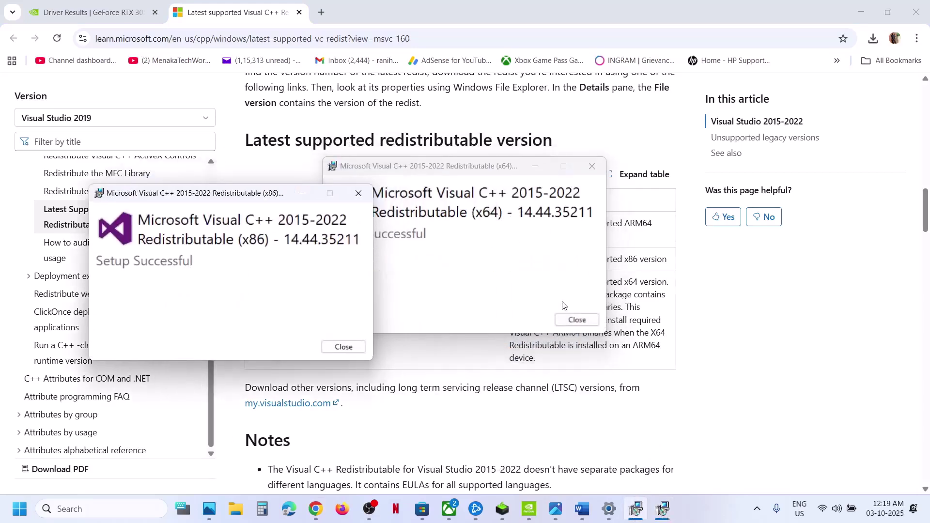
{"action": "left_click", "coordinate": [576, 320]}
{"action": "left_click", "coordinate": [344, 347]}
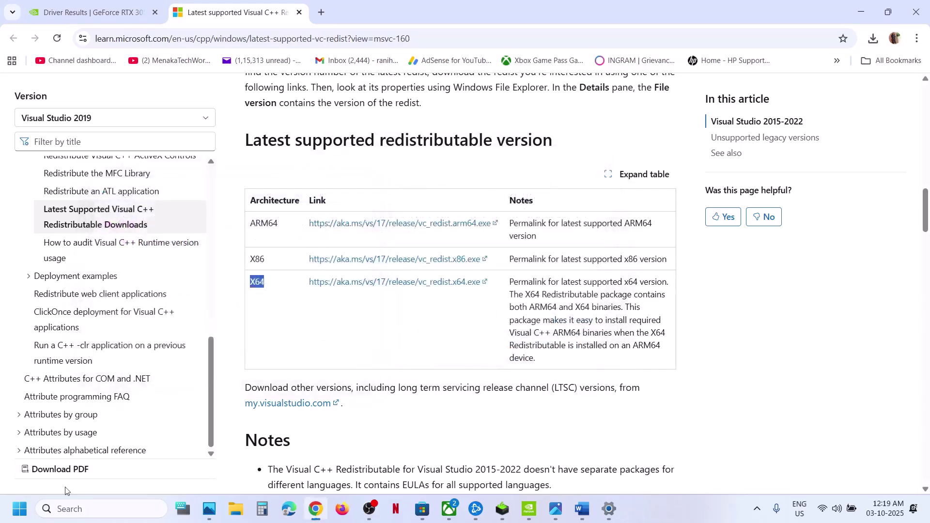
Step: Bring up the Windows restart options, and return to the Black Ops 7 - Open Beta page in the Xbox app
{"action": "key", "text": "super"}
{"action": "left_click", "coordinate": [352, 467]}
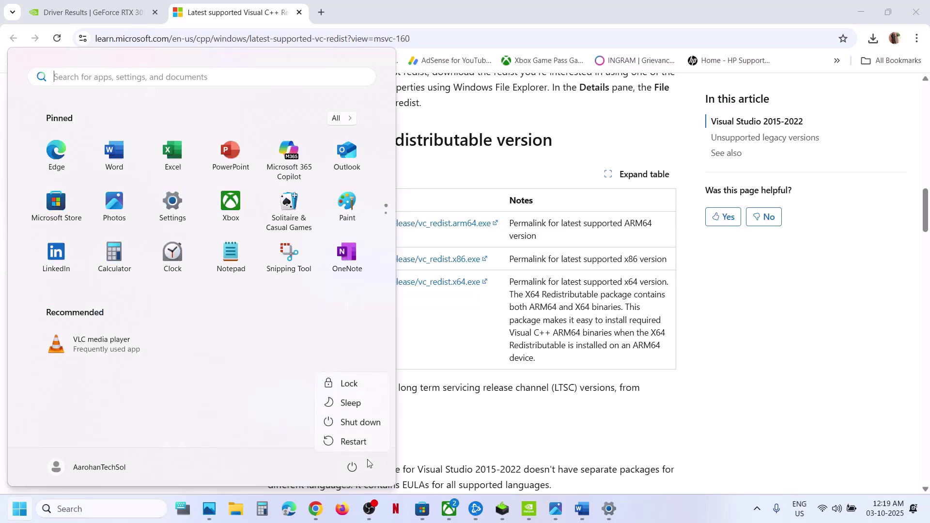
{"action": "left_click", "coordinate": [449, 508]}
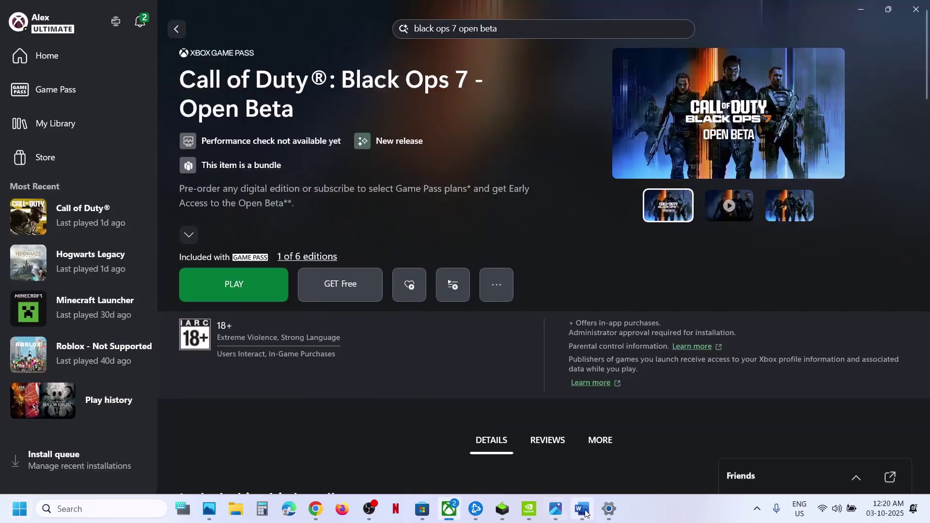
Step: Read Step 13 in the Word notes, and open Power Options under Hardware and Sound in Control Panel
{"action": "left_click", "coordinate": [583, 509]}
{"action": "scroll", "coordinate": [337, 253], "scroll_direction": "down", "scroll_amount": 3}
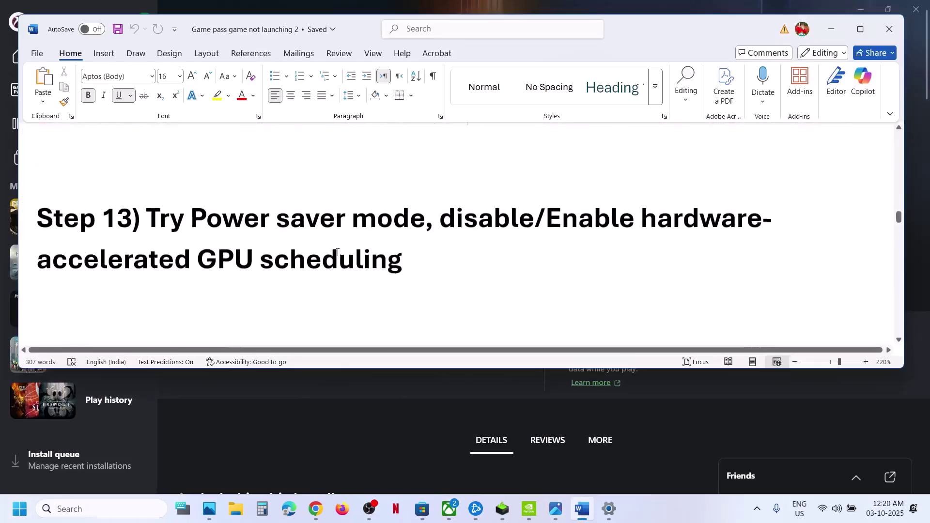
{"action": "left_click", "coordinate": [121, 509]}
{"action": "type", "text": "c"}
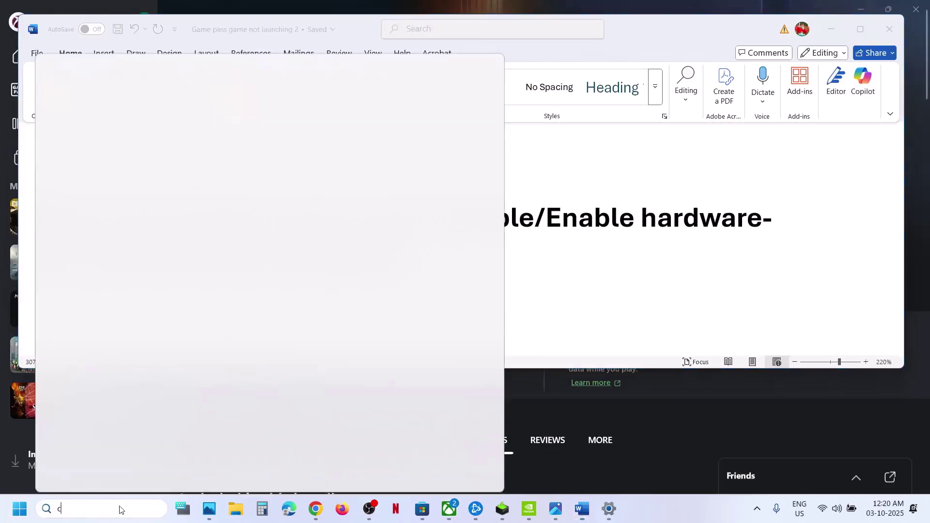
{"action": "type", "text": "ontrol"}
{"action": "key", "text": "Return"}
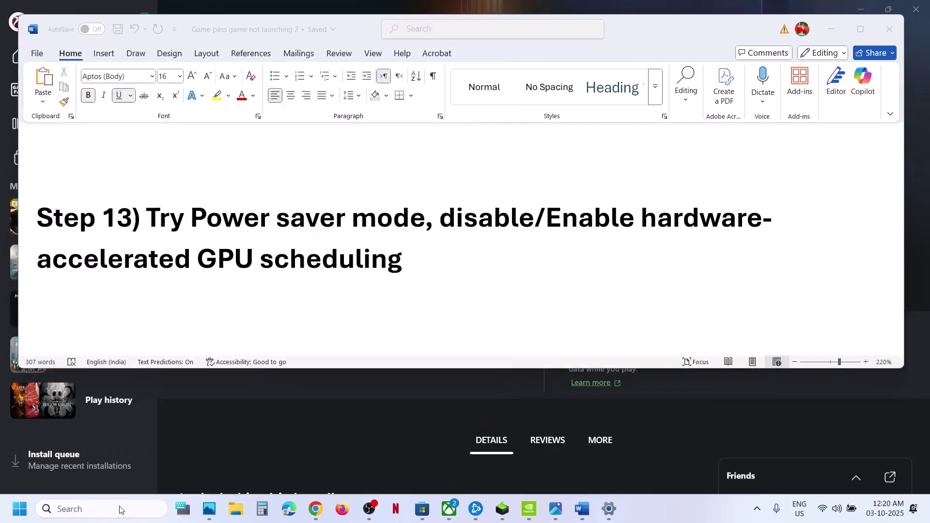
{"action": "left_click", "coordinate": [326, 180]}
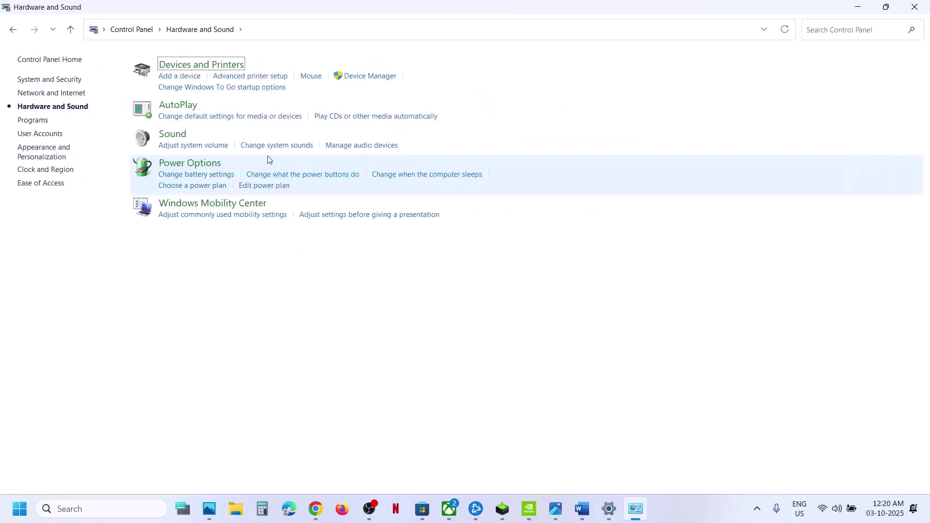
{"action": "left_click", "coordinate": [169, 165]}
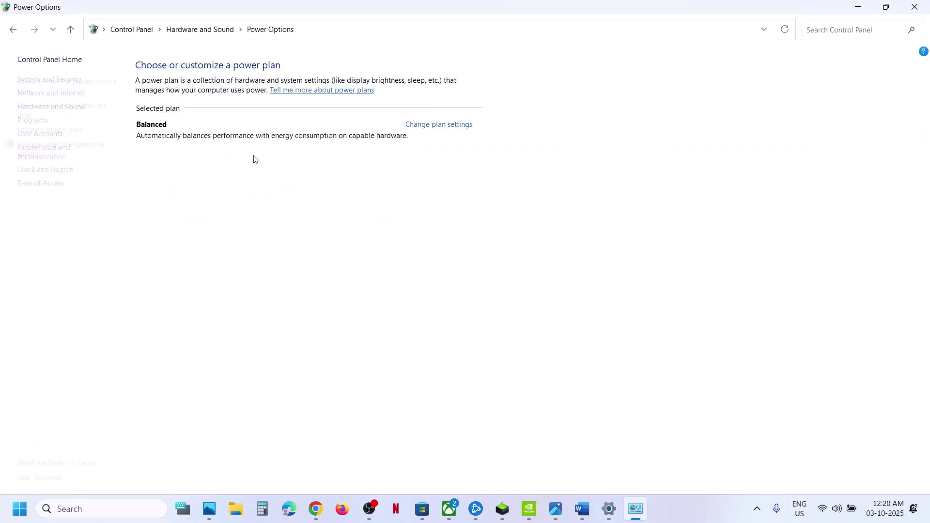
Step: Examine the Power Saver.jpg example of the power plan choices, and close the image and Power Options
{"action": "mouse_move", "coordinate": [568, 496]}
{"action": "left_click", "coordinate": [555, 460]}
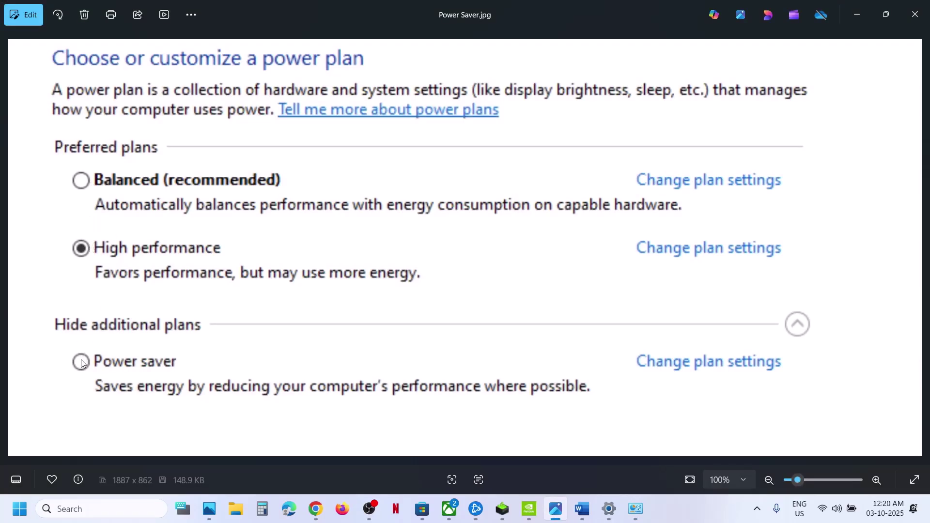
{"action": "left_click", "coordinate": [915, 14]}
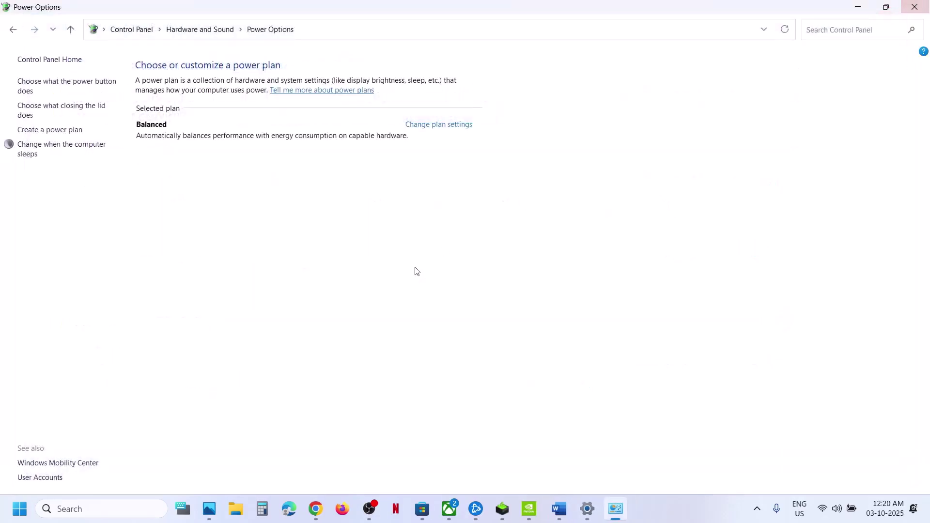
{"action": "left_click", "coordinate": [915, 7]}
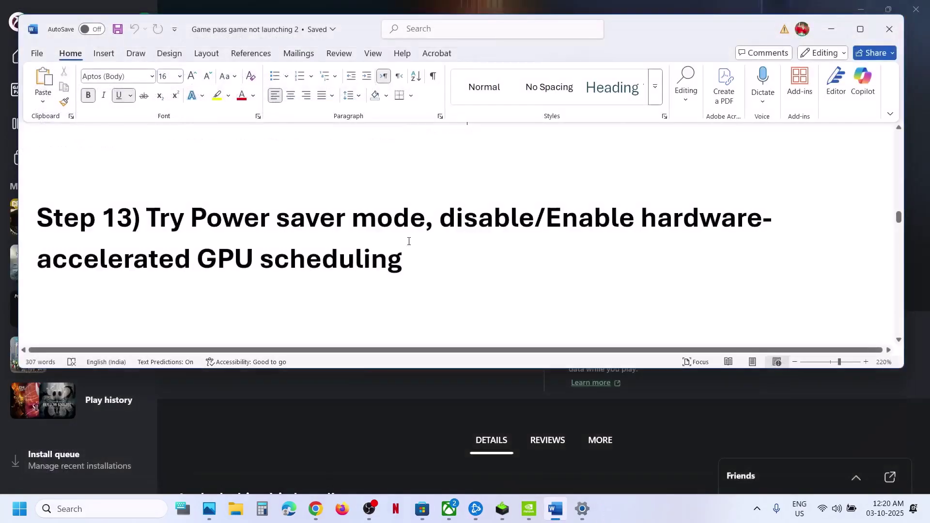
Step: Open the Windows Graphics settings and turn on Hardware-accelerated GPU scheduling in the advanced graphics settings
{"action": "scroll", "coordinate": [409, 241], "scroll_direction": "down", "scroll_amount": 1}
{"action": "left_click_drag", "start_coordinate": [468, 185], "coordinate": [606, 216]}
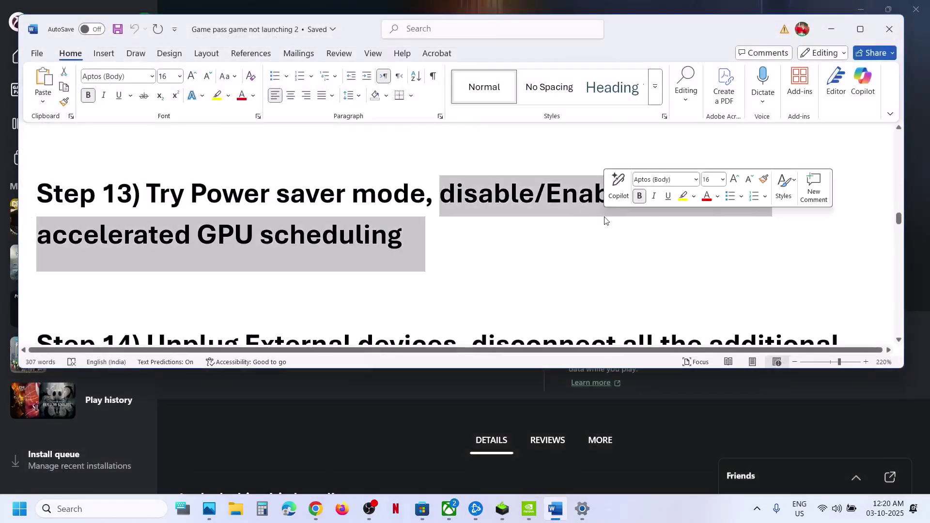
{"action": "left_click", "coordinate": [95, 506]}
{"action": "type", "text": "graphics"}
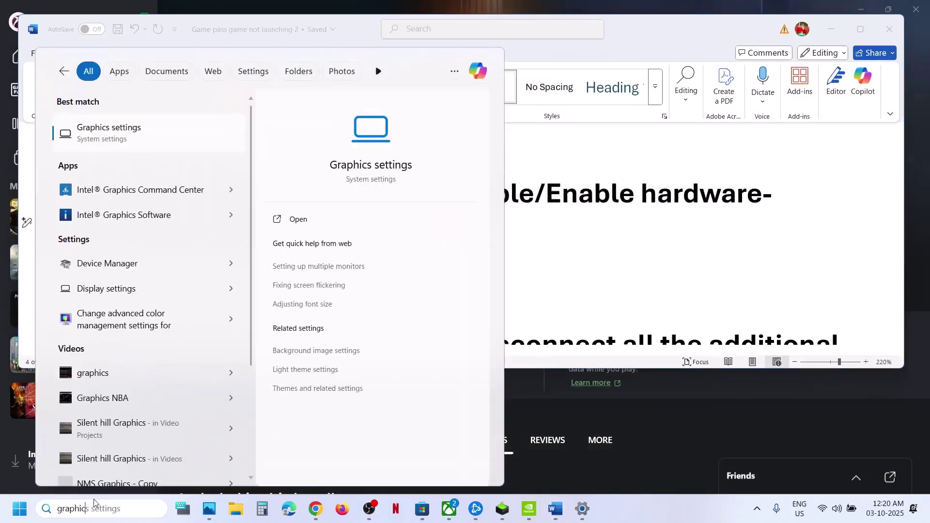
{"action": "key", "text": "Return"}
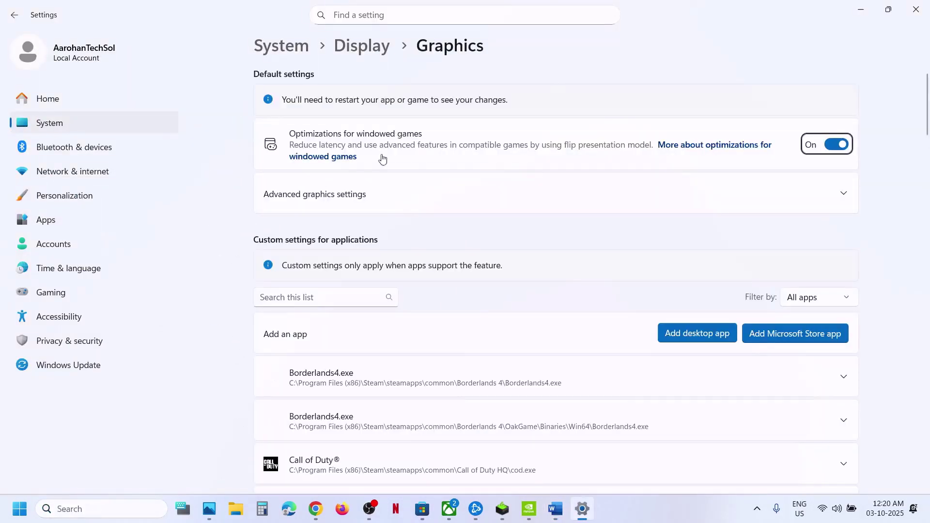
{"action": "left_click", "coordinate": [324, 203]}
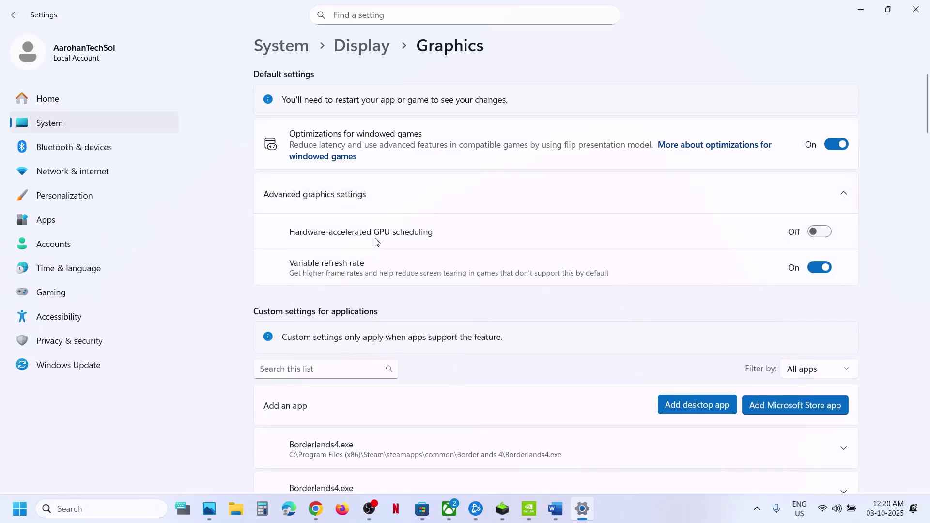
{"action": "left_click", "coordinate": [825, 232]}
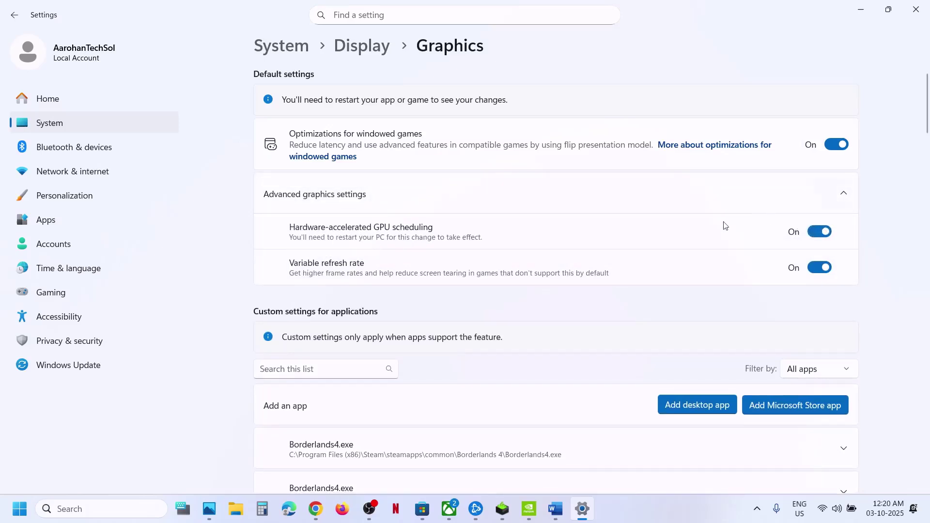
Step: Check the game's Xbox page, turn Hardware-accelerated GPU scheduling off in Graphics settings, and return to the Xbox app
{"action": "left_click", "coordinate": [449, 509]}
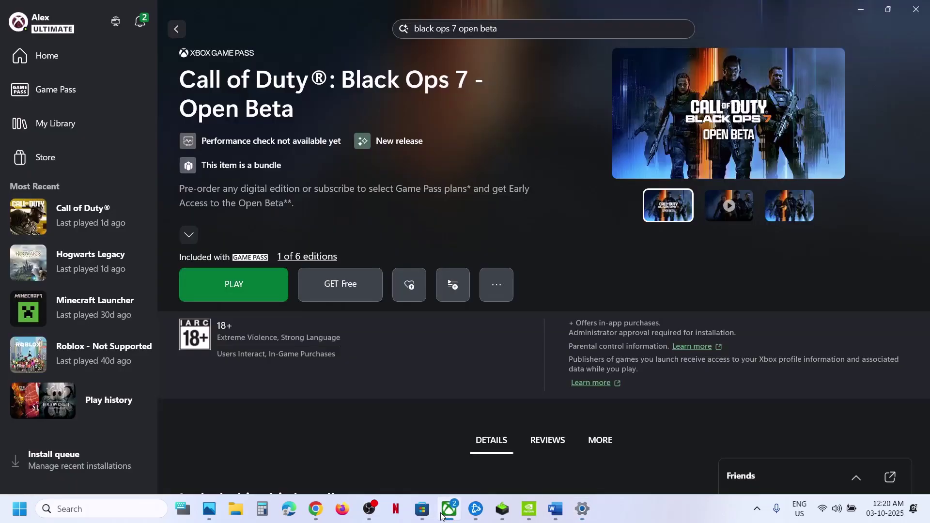
{"action": "left_click", "coordinate": [443, 514]}
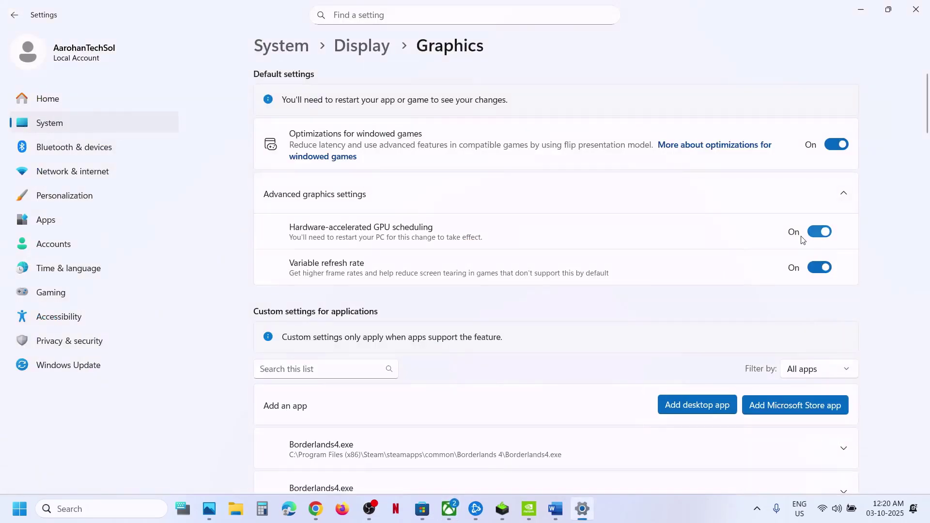
{"action": "left_click", "coordinate": [814, 236]}
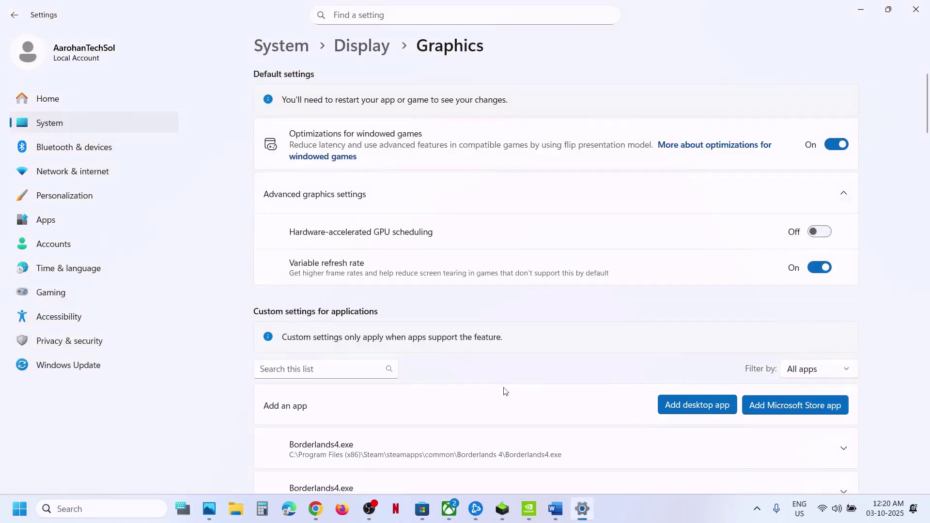
{"action": "left_click", "coordinate": [455, 500]}
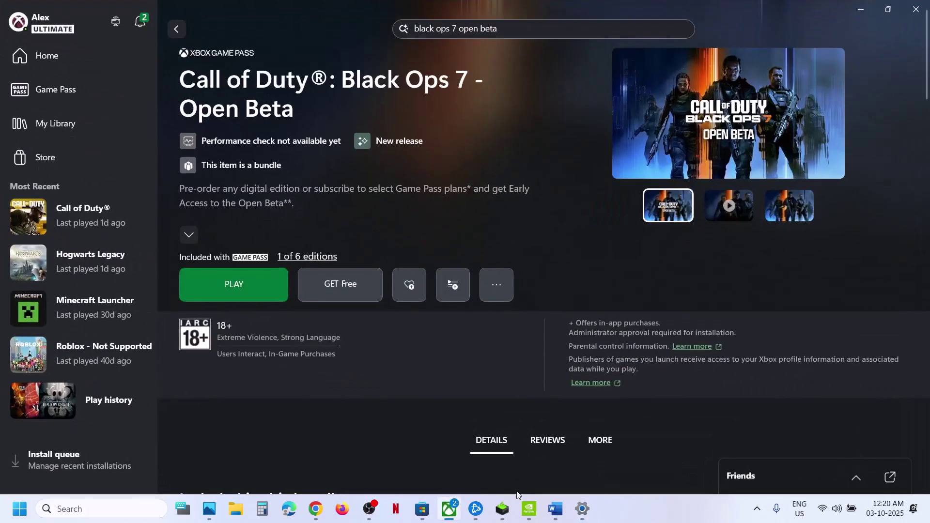
Step: Maximize the Word notes and read Step 14 on unplugging external devices, USB adapters and controllers
{"action": "left_click", "coordinate": [556, 509]}
{"action": "scroll", "coordinate": [380, 282], "scroll_direction": "down", "scroll_amount": 4}
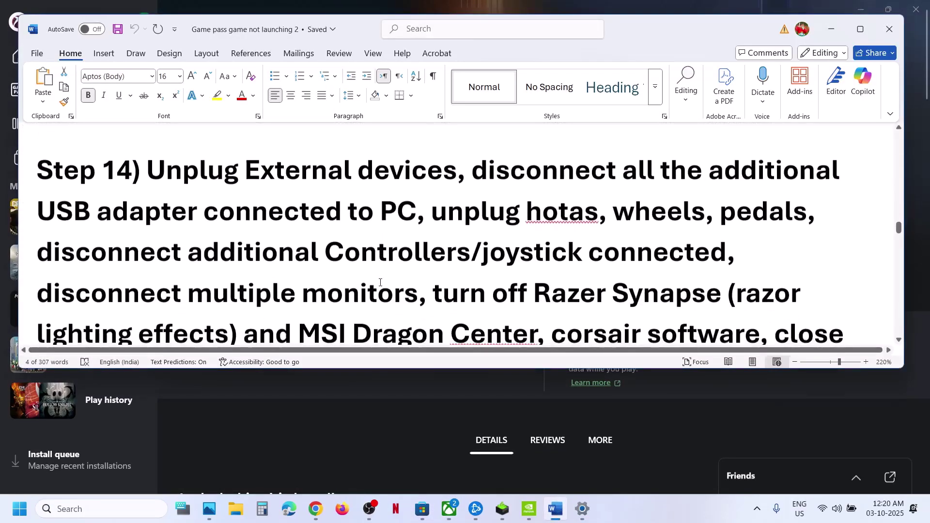
{"action": "left_click", "coordinate": [860, 30]}
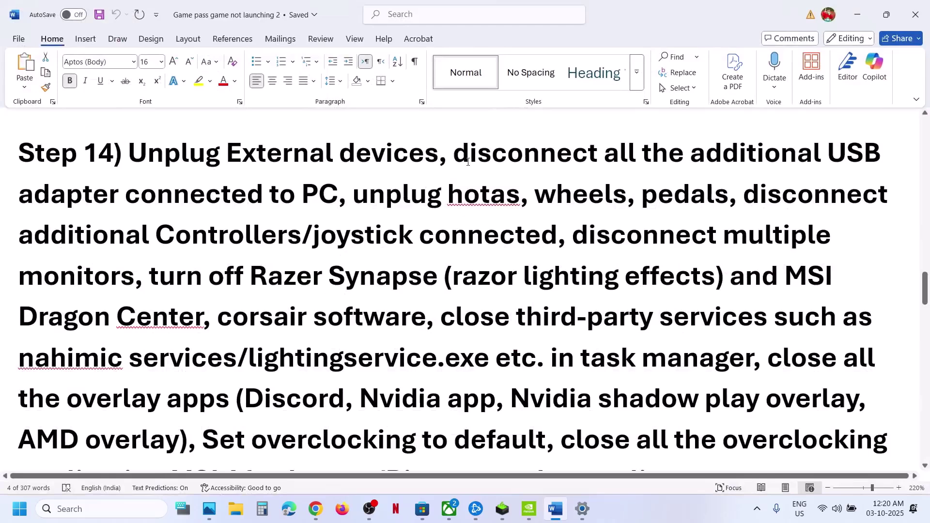
{"action": "left_click_drag", "start_coordinate": [467, 162], "coordinate": [318, 198]}
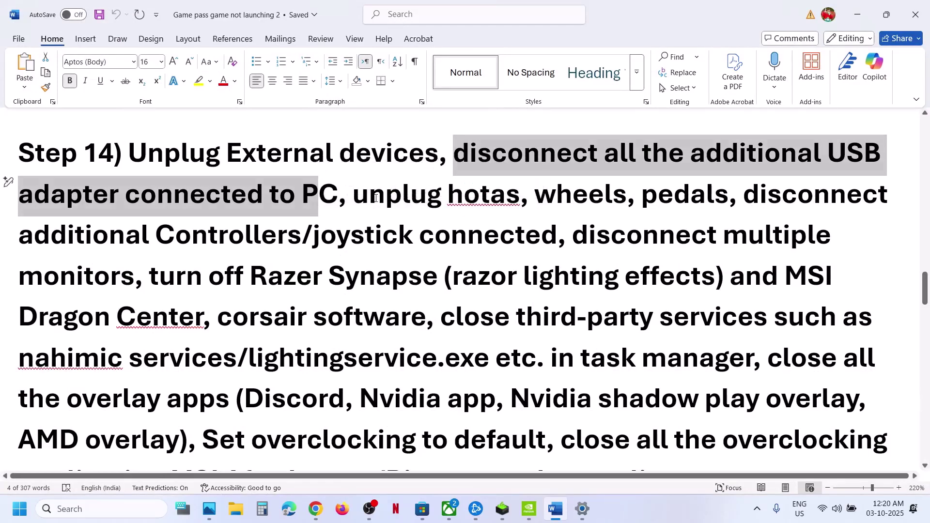
{"action": "left_click_drag", "start_coordinate": [376, 199], "coordinate": [484, 237]}
{"action": "left_click", "coordinate": [484, 237]}
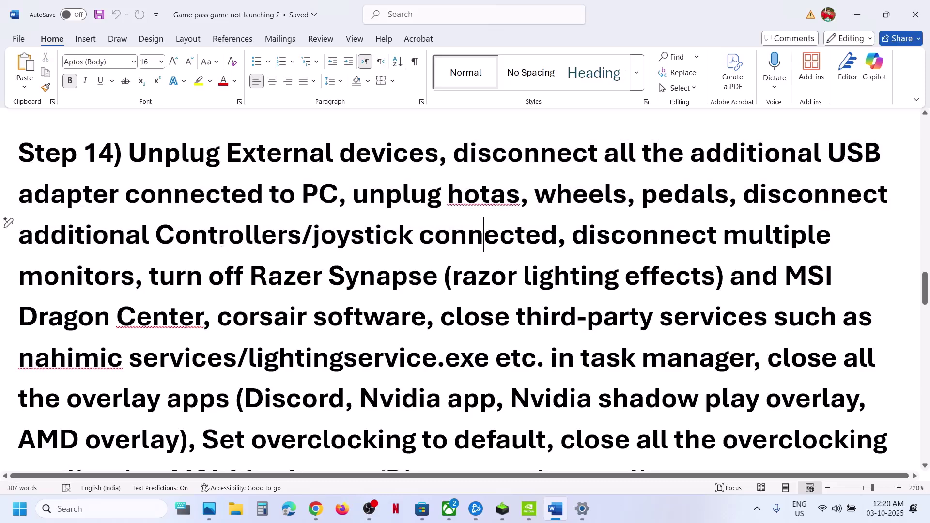
Step: Read the rest of Step 14 on controllers, monitors, lighting software, overlay apps, overclocking, online storage apps and performing a clean boot
{"action": "left_click_drag", "start_coordinate": [222, 242], "coordinate": [479, 242]}
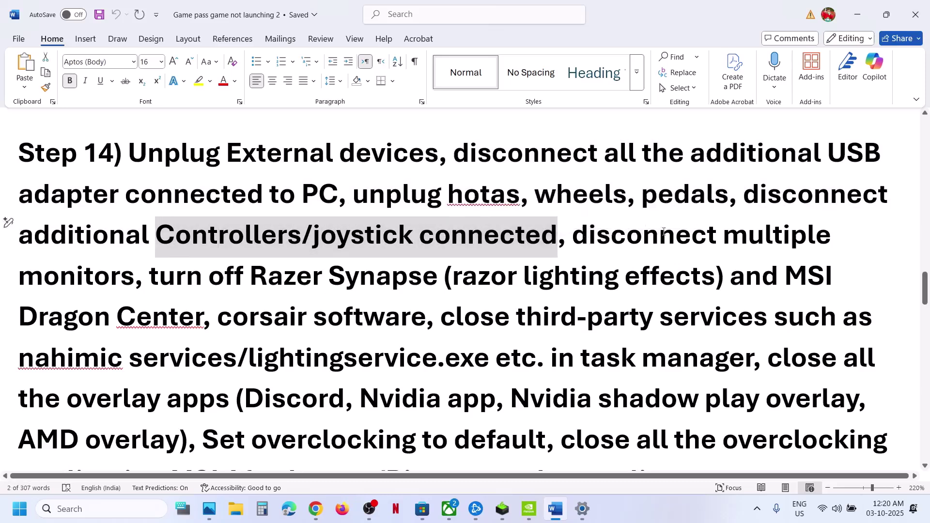
{"action": "left_click_drag", "start_coordinate": [588, 237], "coordinate": [705, 356]}
{"action": "left_click", "coordinate": [142, 276]}
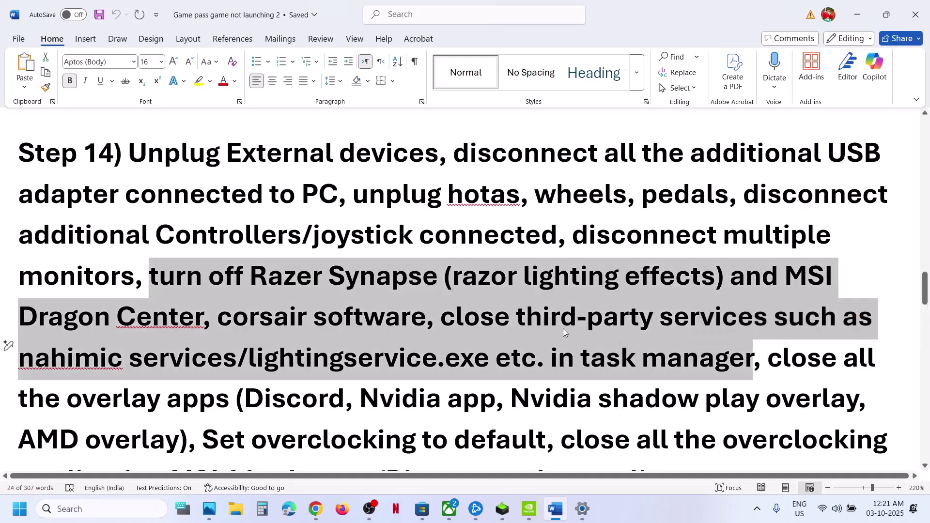
{"action": "scroll", "coordinate": [725, 278], "scroll_direction": "down", "scroll_amount": 4}
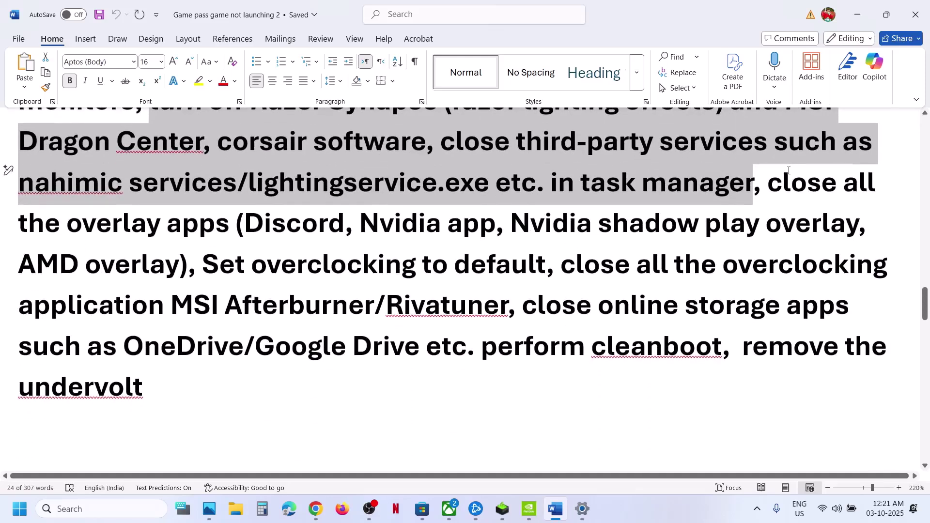
{"action": "left_click_drag", "start_coordinate": [782, 176], "coordinate": [462, 231]}
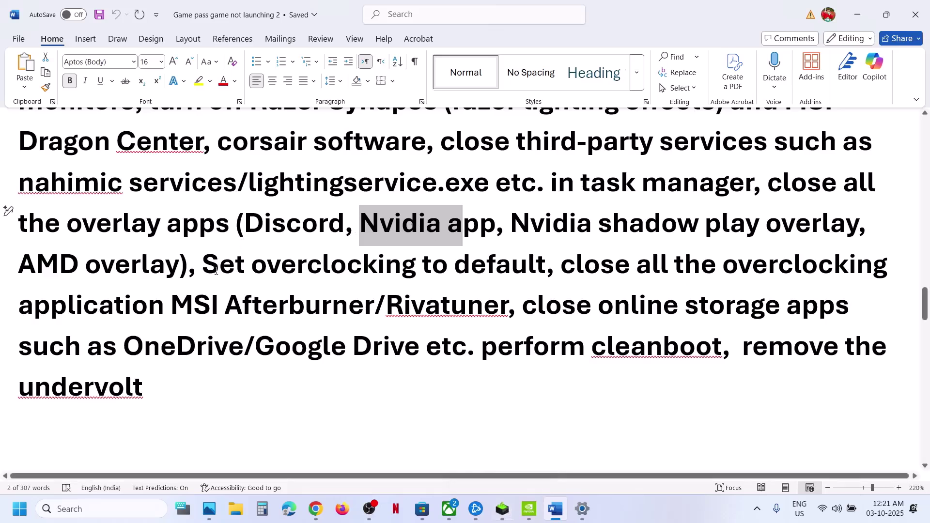
{"action": "left_click_drag", "start_coordinate": [216, 271], "coordinate": [494, 280]}
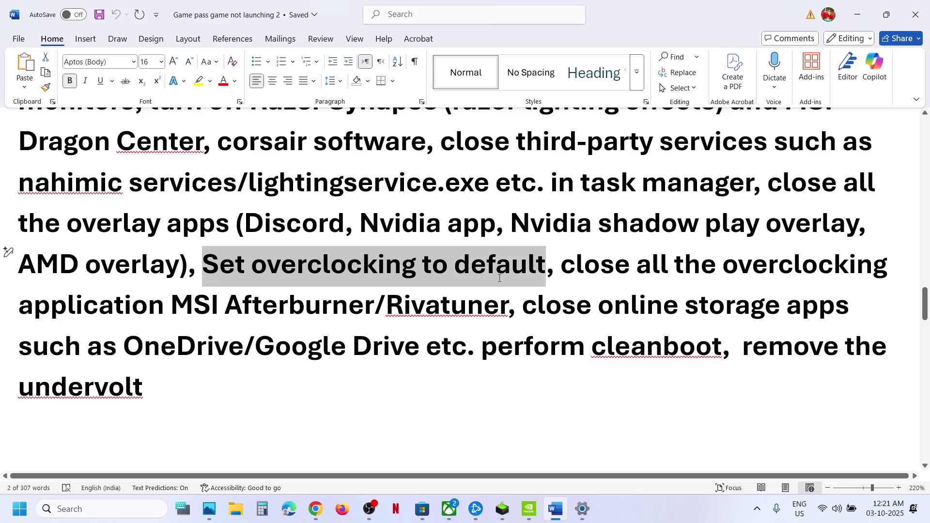
{"action": "left_click_drag", "start_coordinate": [499, 278], "coordinate": [496, 277]}
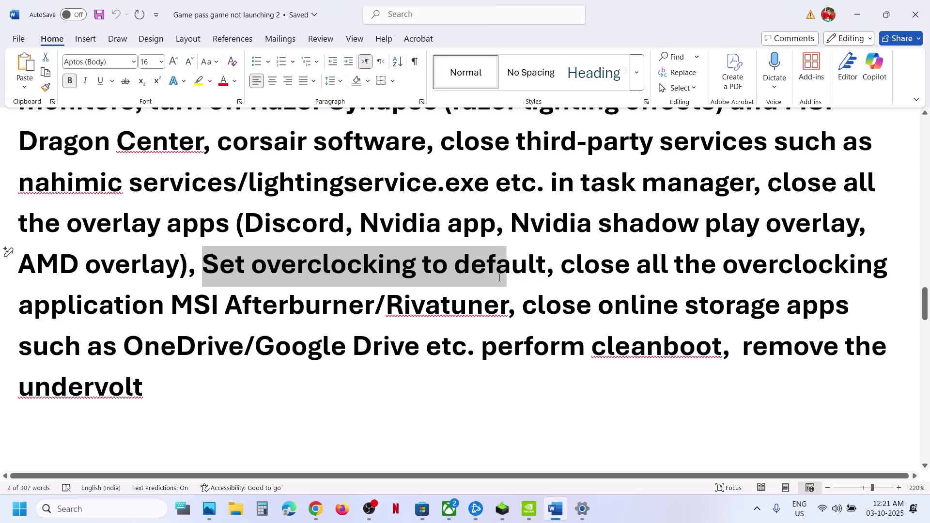
{"action": "left_click", "coordinate": [584, 274]}
{"action": "left_click_drag", "start_coordinate": [574, 270], "coordinate": [721, 347]}
Step: Disable all non-Microsoft services in System Configuration, apply the change and dismiss the restart prompt without restarting
{"action": "left_click", "coordinate": [99, 509]}
{"action": "type", "text": "sy"}
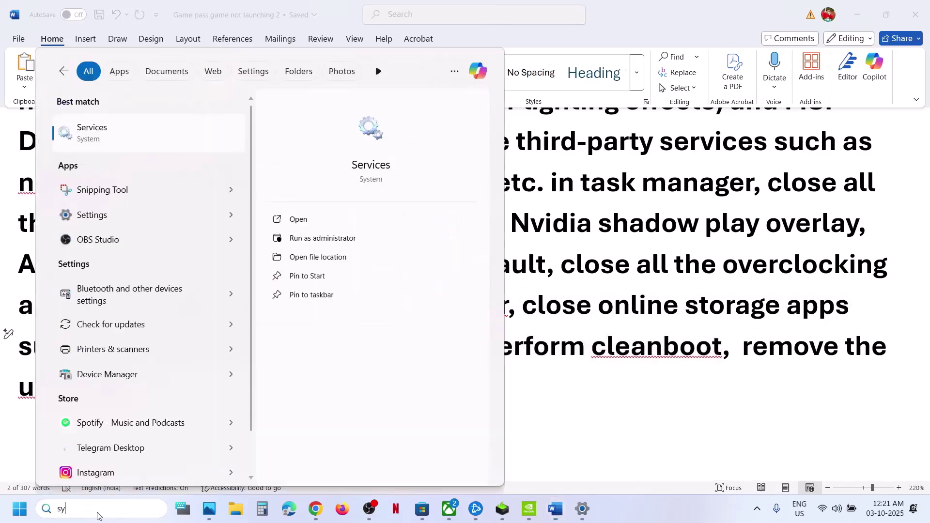
{"action": "type", "text": "stem"}
{"action": "key", "text": "Return"}
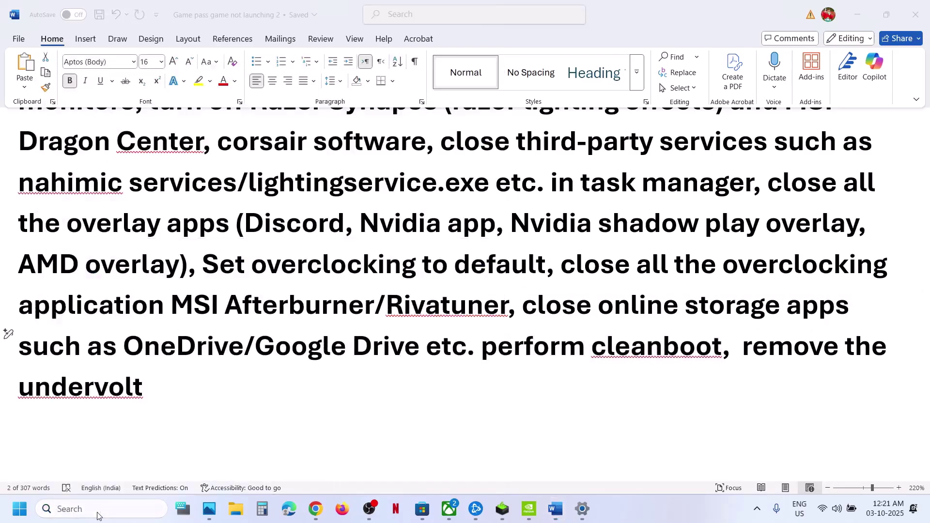
{"action": "left_click", "coordinate": [373, 161]}
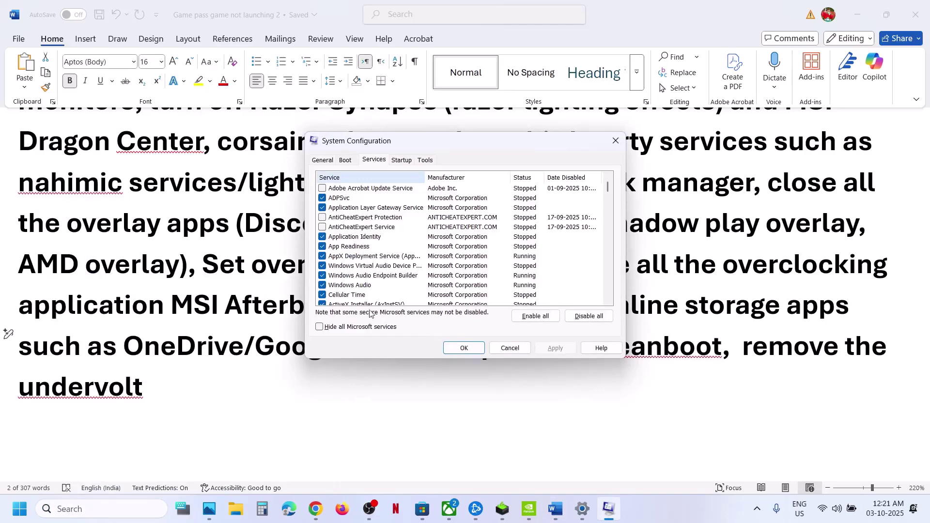
{"action": "left_click", "coordinate": [320, 328]}
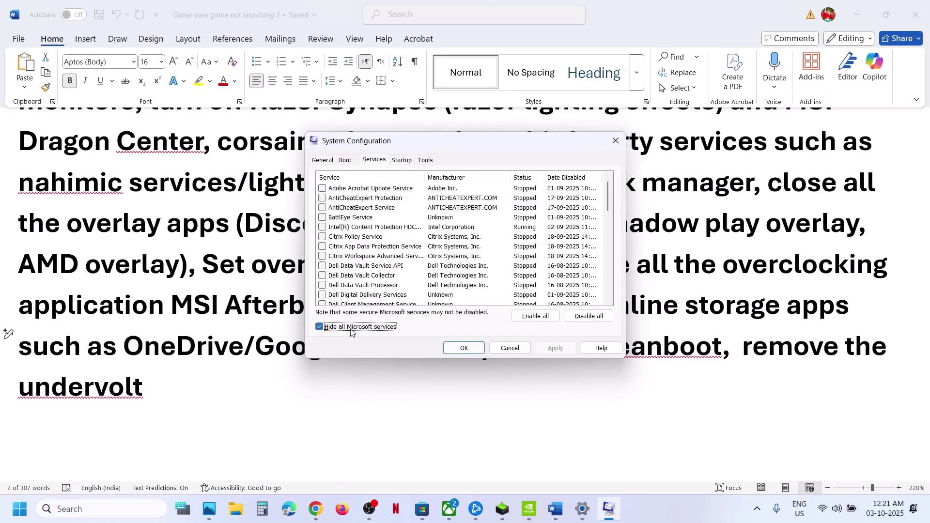
{"action": "left_click", "coordinate": [588, 317]}
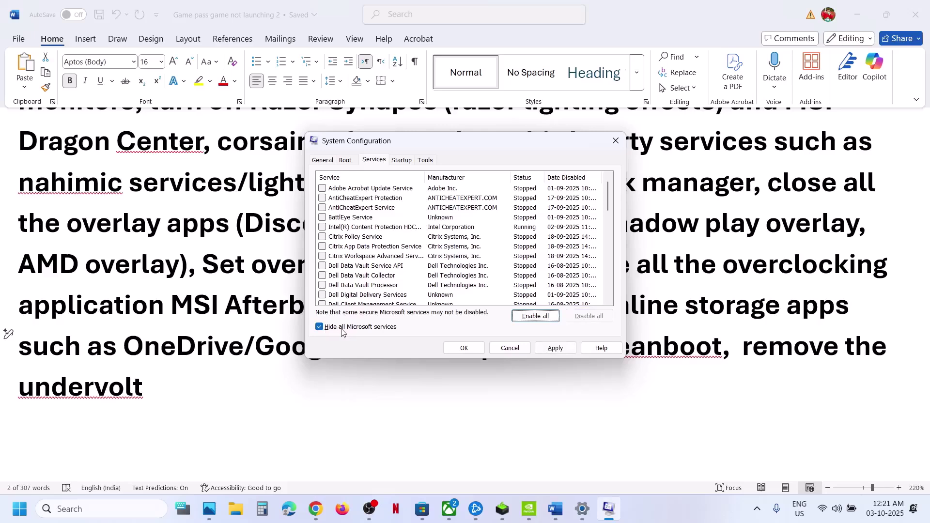
{"action": "left_click", "coordinate": [554, 348]}
{"action": "left_click", "coordinate": [464, 348]}
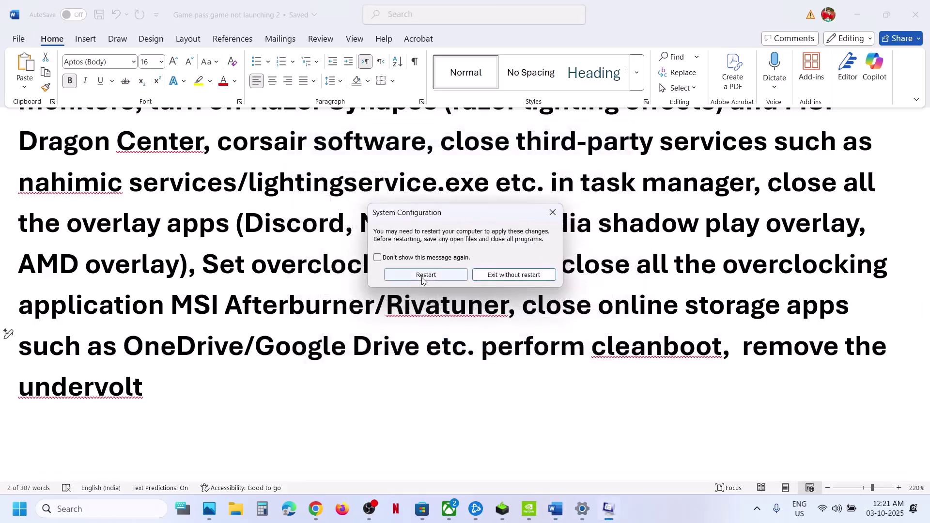
{"action": "left_click", "coordinate": [553, 213]}
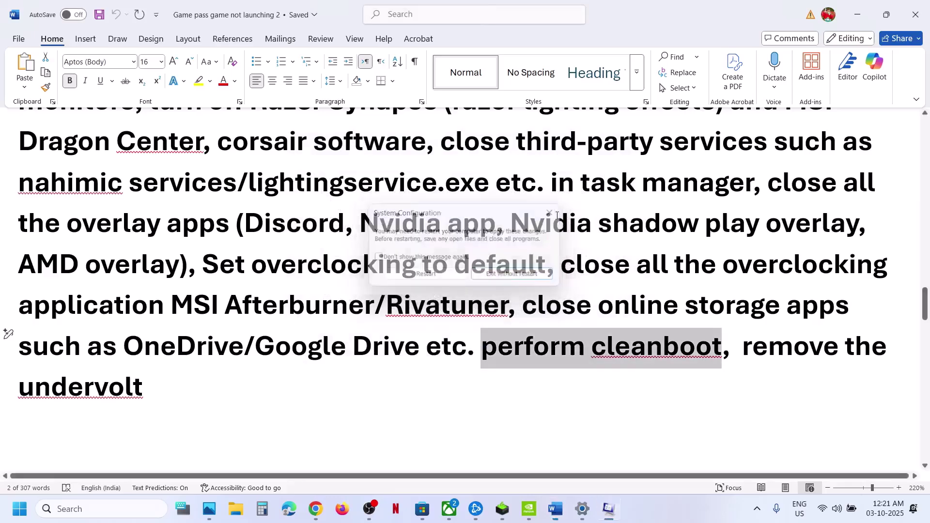
Step: Read the note on removing the undervolt and the Step 15 instructions on increasing the virtual memory
{"action": "left_click_drag", "start_coordinate": [744, 354], "coordinate": [799, 387]}
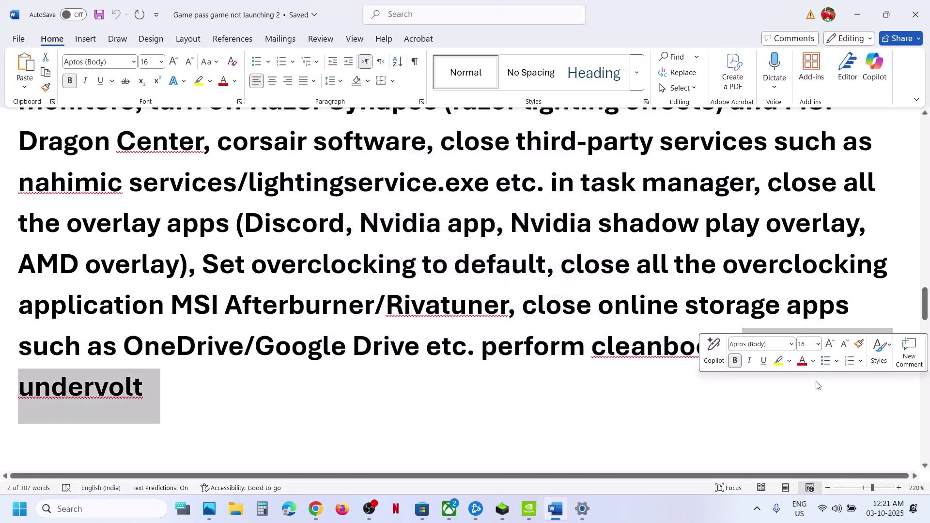
{"action": "left_click", "coordinate": [427, 373]}
{"action": "scroll", "coordinate": [426, 373], "scroll_direction": "down", "scroll_amount": 5}
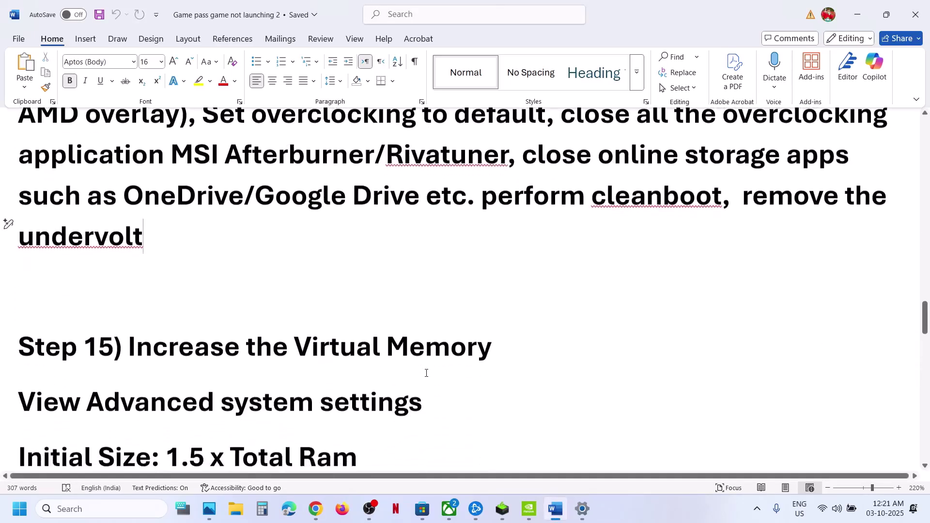
{"action": "left_click", "coordinate": [698, 522]}
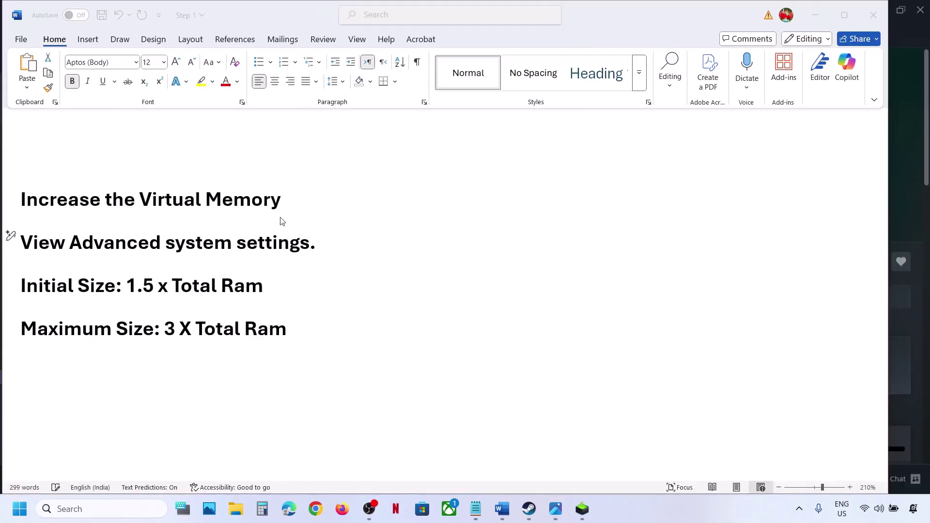
Step: Copy "View Advanced system settings" from the notes, search Windows for it, open System Properties and place the dialog beside the notes
{"action": "triple_click", "coordinate": [279, 238]}
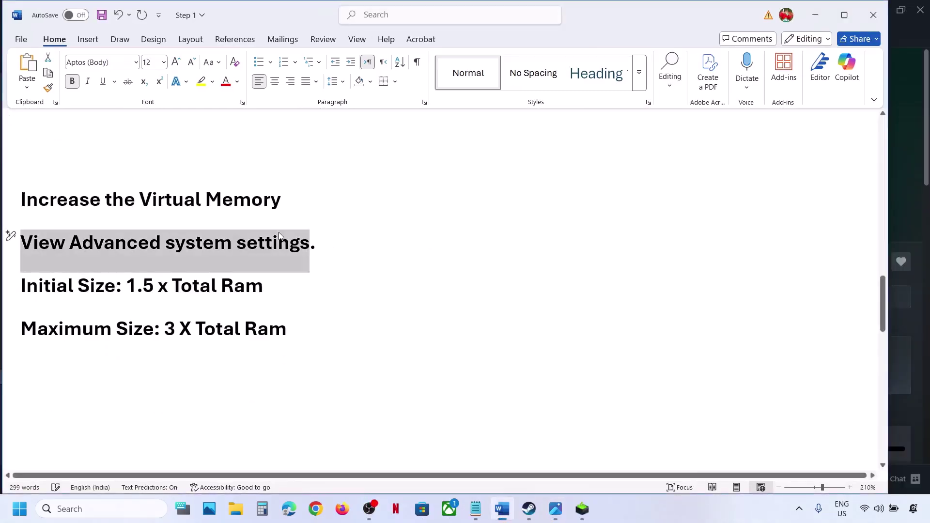
{"action": "right_click", "coordinate": [176, 258]}
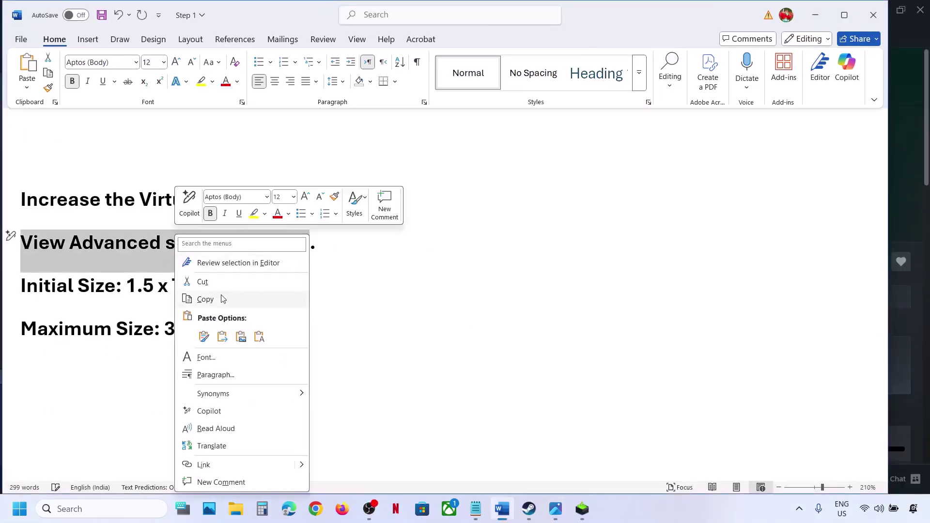
{"action": "left_click", "coordinate": [205, 299]}
{"action": "key", "text": "super+s"}
{"action": "key", "text": "ctrl+v"}
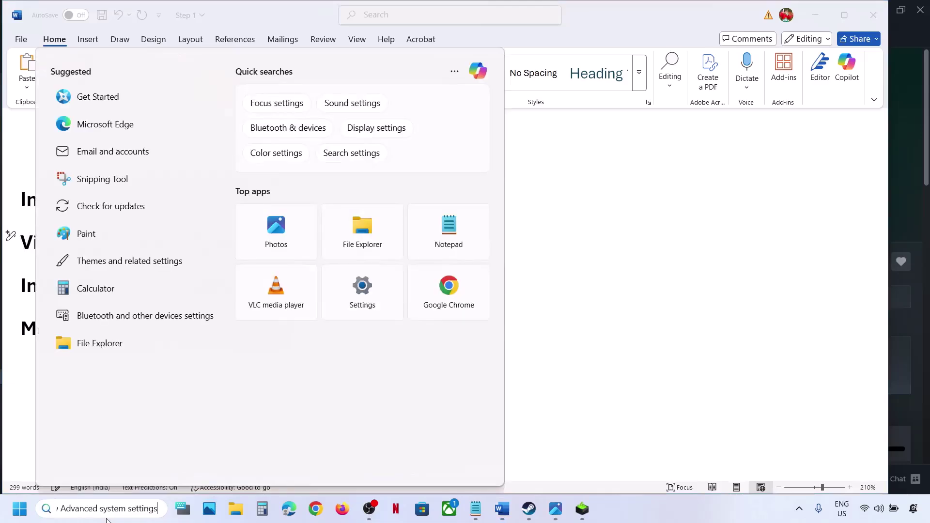
{"action": "left_click", "coordinate": [151, 138]}
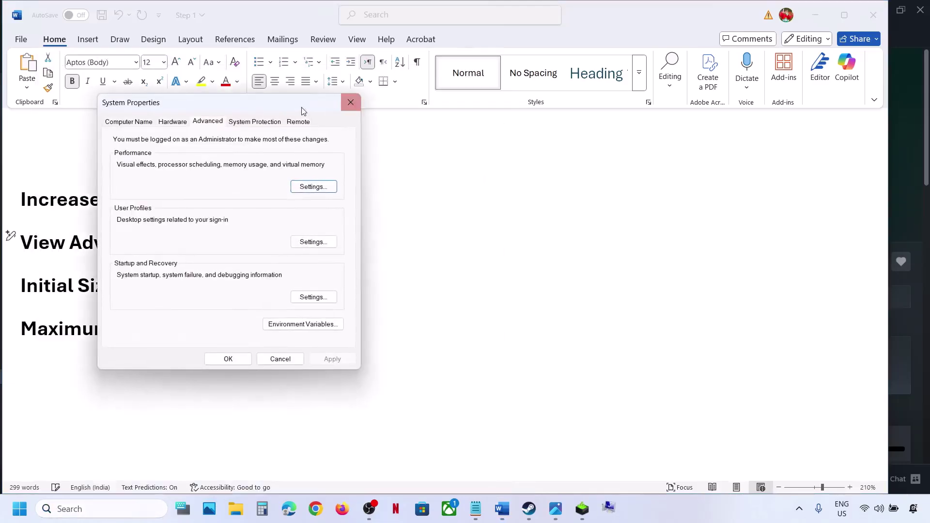
{"action": "left_click_drag", "start_coordinate": [273, 107], "coordinate": [759, 149]}
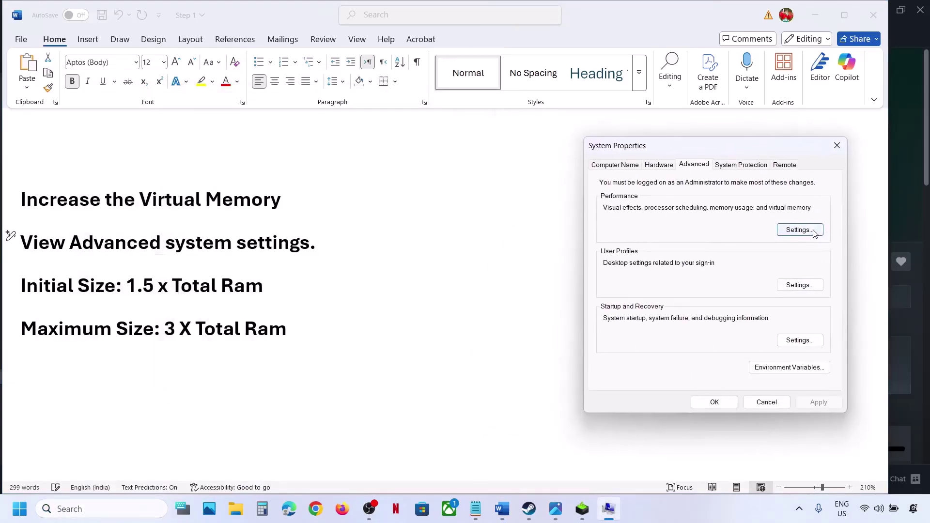
Step: In the Virtual Memory settings, turn off automatic paging file management and choose a custom size for drive C:
{"action": "left_click", "coordinate": [799, 229]}
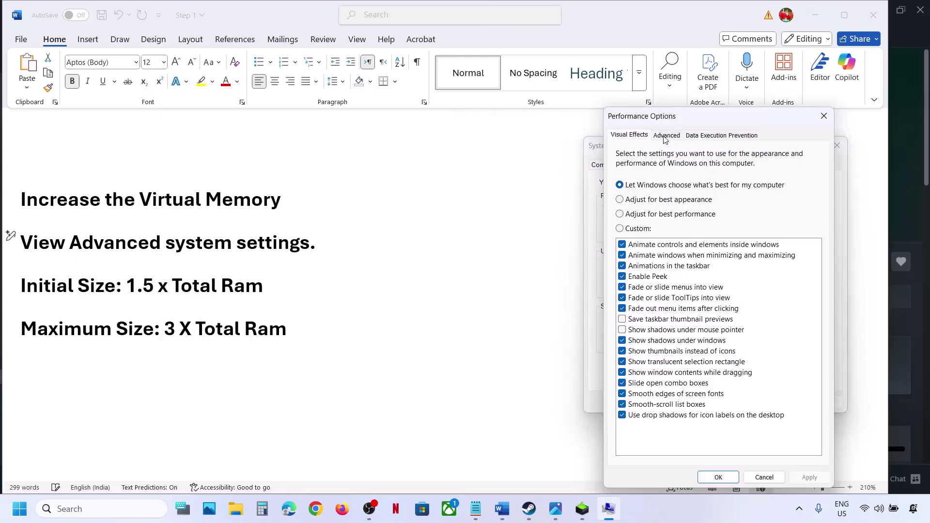
{"action": "left_click", "coordinate": [665, 137]}
{"action": "left_click", "coordinate": [789, 300]}
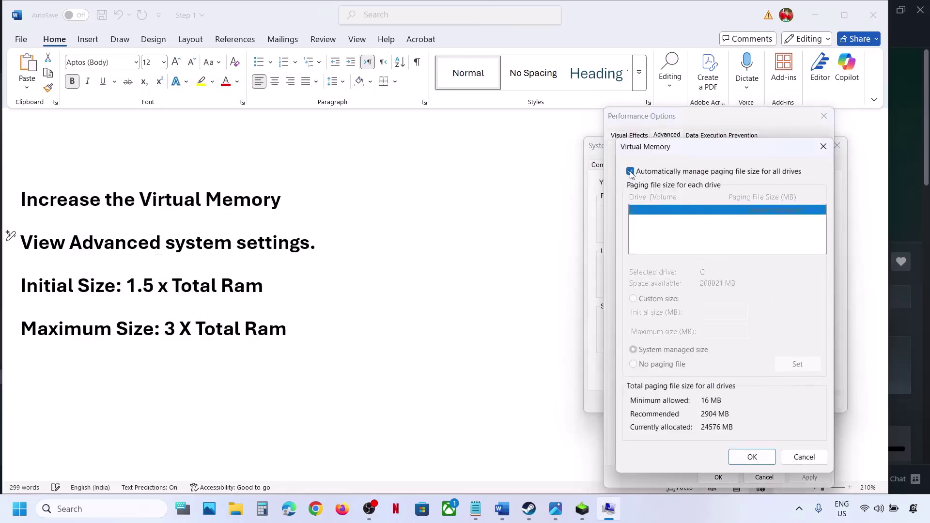
{"action": "left_click", "coordinate": [630, 171]}
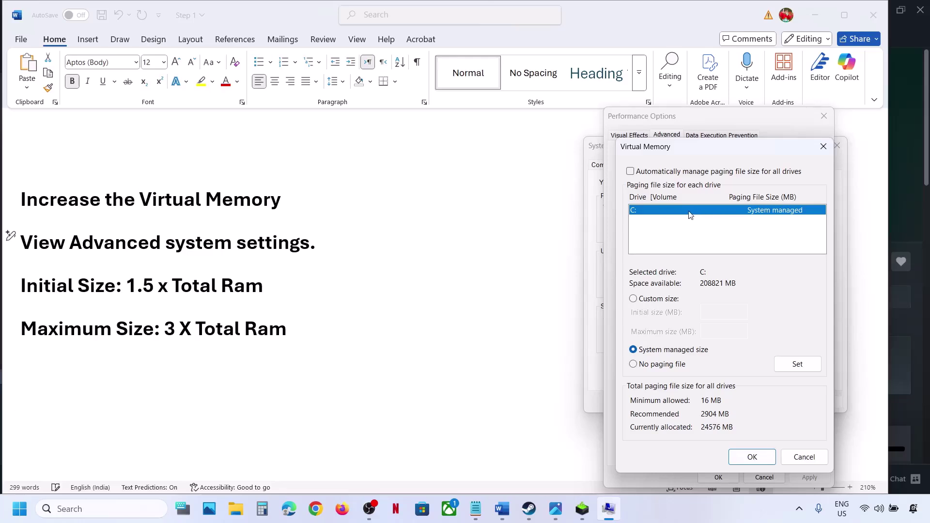
{"action": "left_click", "coordinate": [634, 299]}
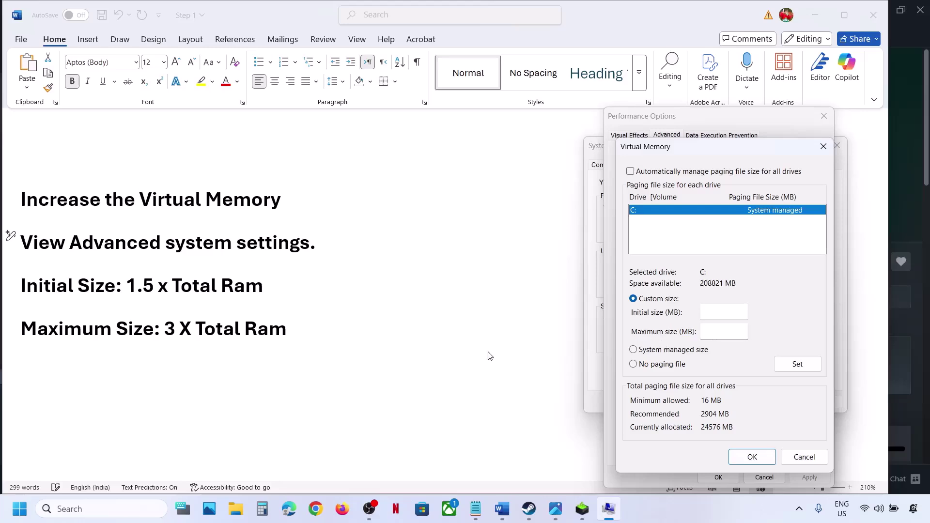
Step: Check the installed RAM on the System About page of Windows Settings, and close Settings
{"action": "key", "text": "super+i"}
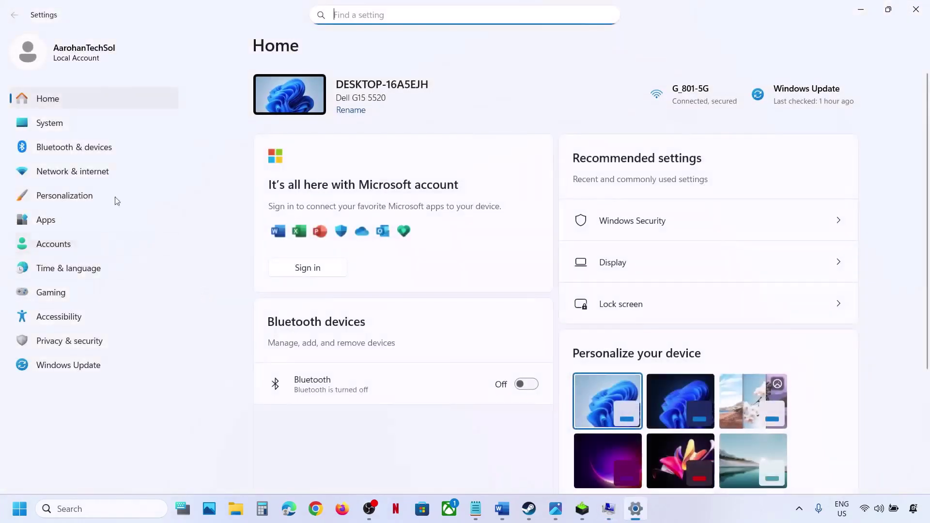
{"action": "left_click", "coordinate": [69, 129]}
{"action": "scroll", "coordinate": [387, 412], "scroll_direction": "down", "scroll_amount": 2}
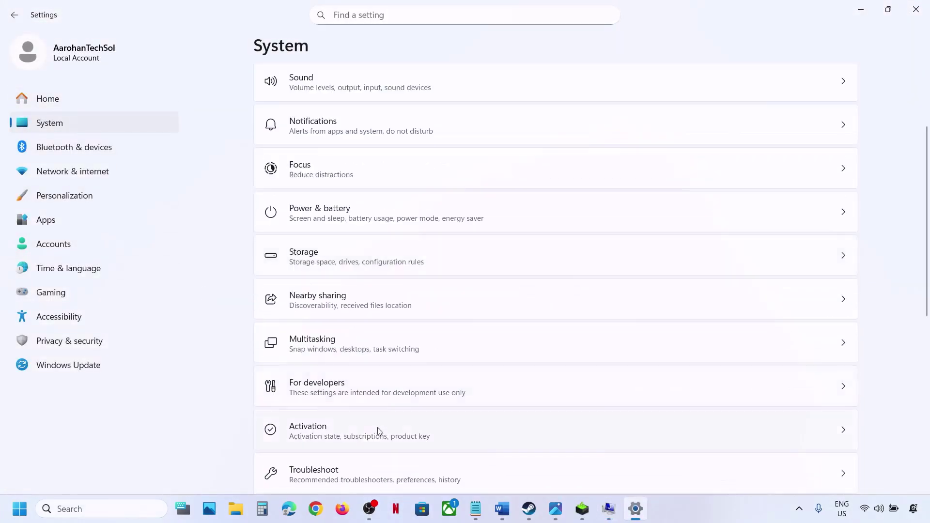
{"action": "scroll", "coordinate": [353, 436], "scroll_direction": "down", "scroll_amount": 6}
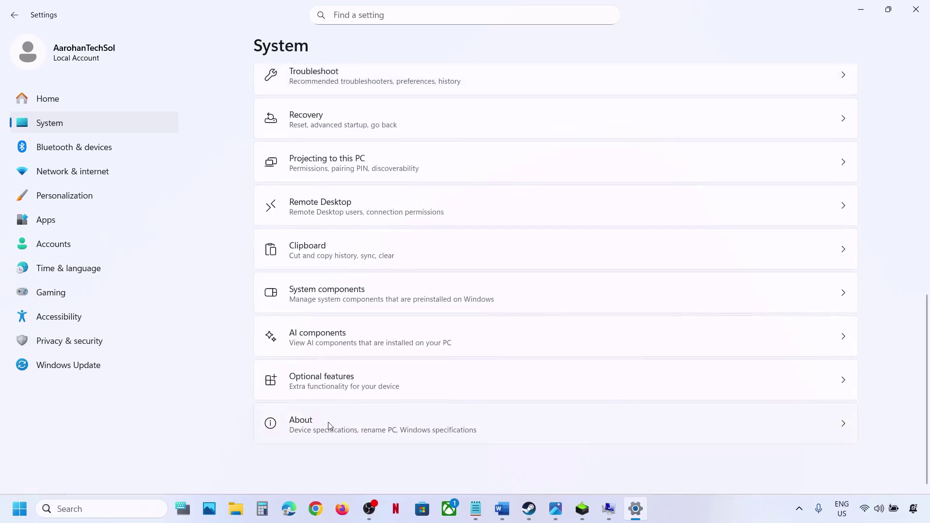
{"action": "left_click", "coordinate": [329, 426]}
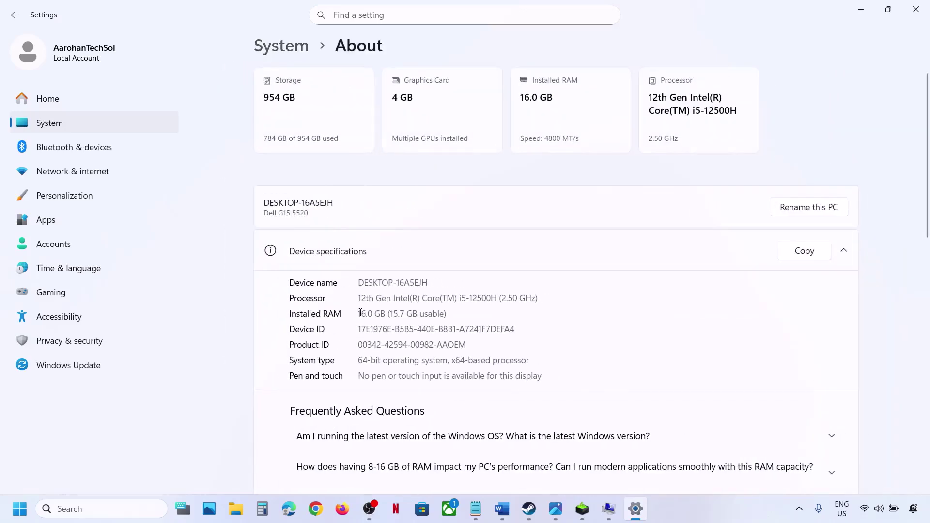
{"action": "left_click_drag", "start_coordinate": [360, 312], "coordinate": [388, 314]}
{"action": "left_click", "coordinate": [915, 9]}
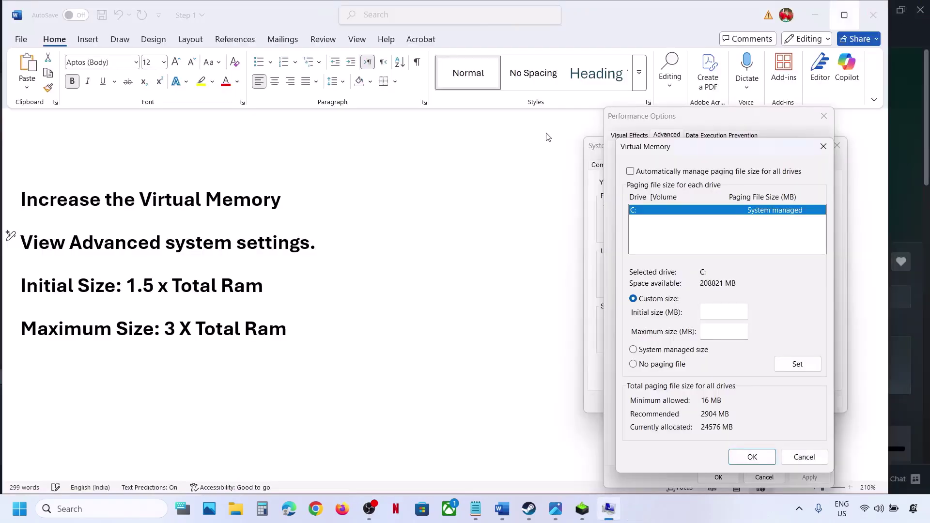
Step: Calculate the initial paging file size in Calculator as 16 × 1024, multiplied by 1.5
{"action": "left_click", "coordinate": [262, 508]}
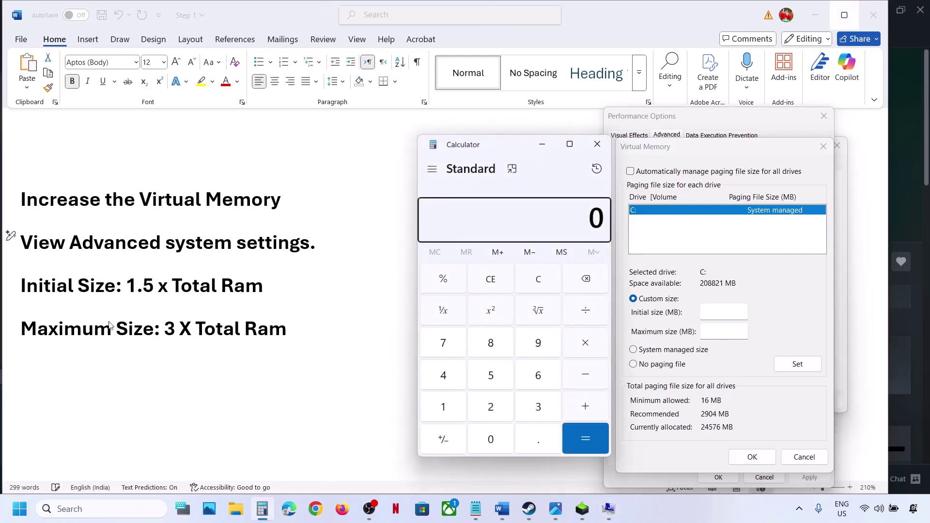
{"action": "left_click", "coordinate": [542, 282]}
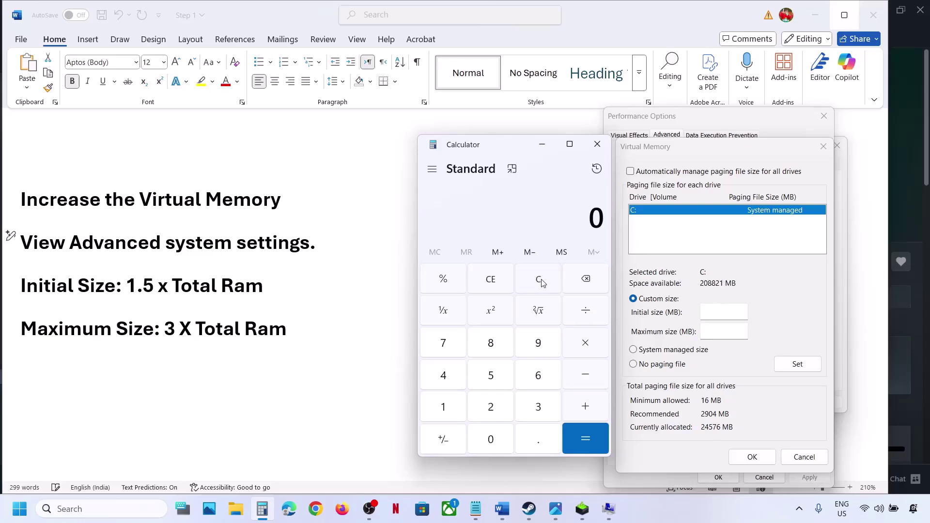
{"action": "type", "text": "16 × 1024"}
{"action": "key", "text": "Return"}
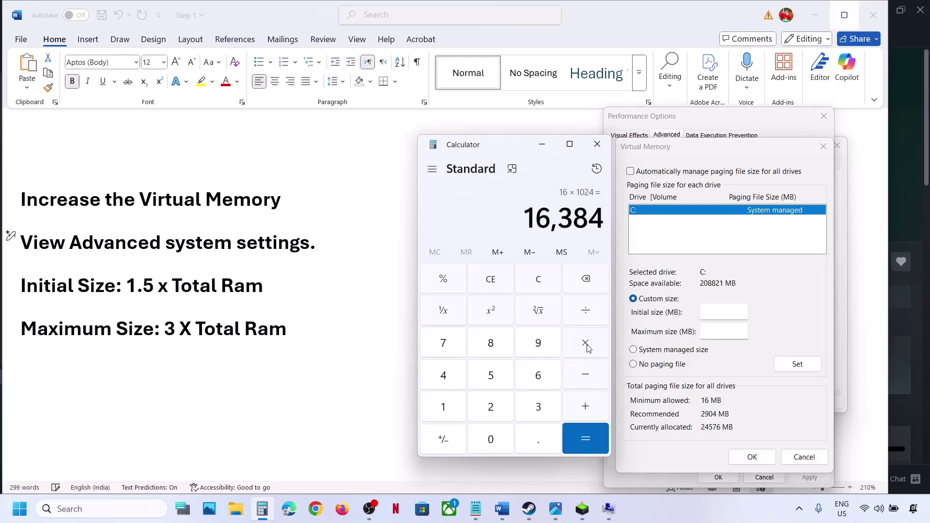
{"action": "type", "text": "1.5"}
{"action": "key", "text": "Return"}
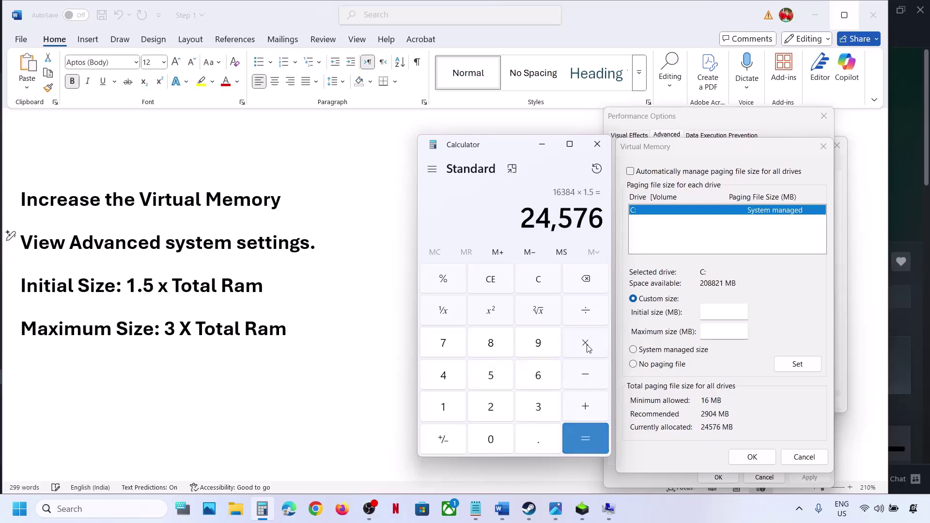
Step: Enter 24576 MB as the initial custom paging file size for drive C:
{"action": "left_click", "coordinate": [725, 312]}
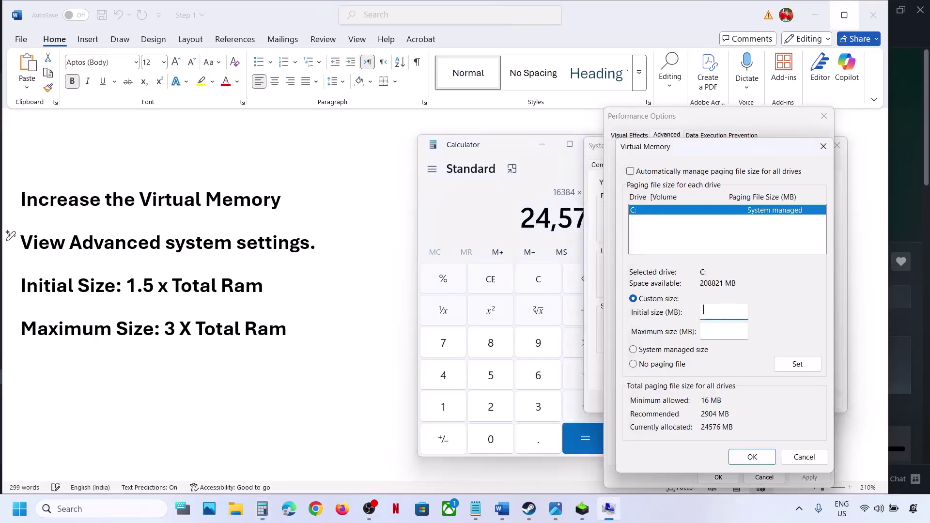
{"action": "type", "text": "24576"}
{"action": "left_click", "coordinate": [724, 334]}
Step: Calculate the maximum paging file size in Calculator as 16 × 1024, multiplied by 3
{"action": "left_click", "coordinate": [539, 281]}
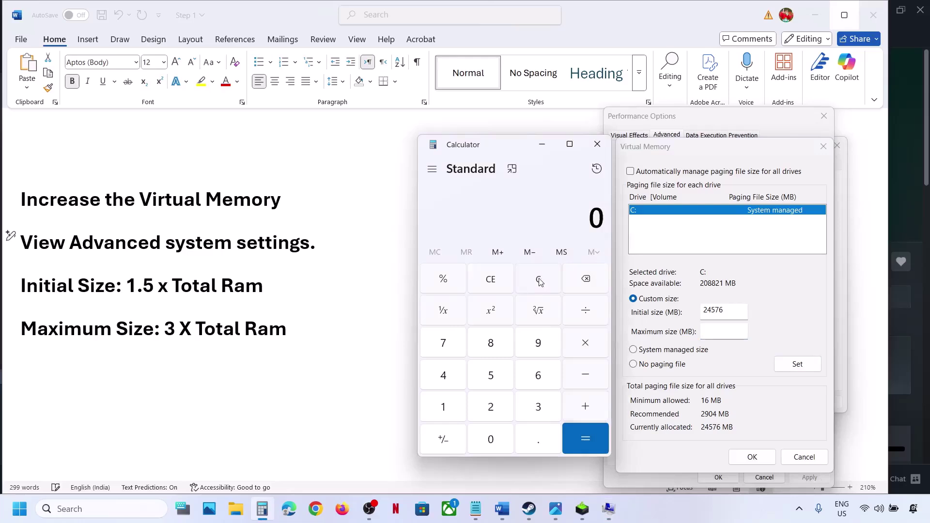
{"action": "type", "text": "16 × 1024"}
{"action": "key", "text": "Return"}
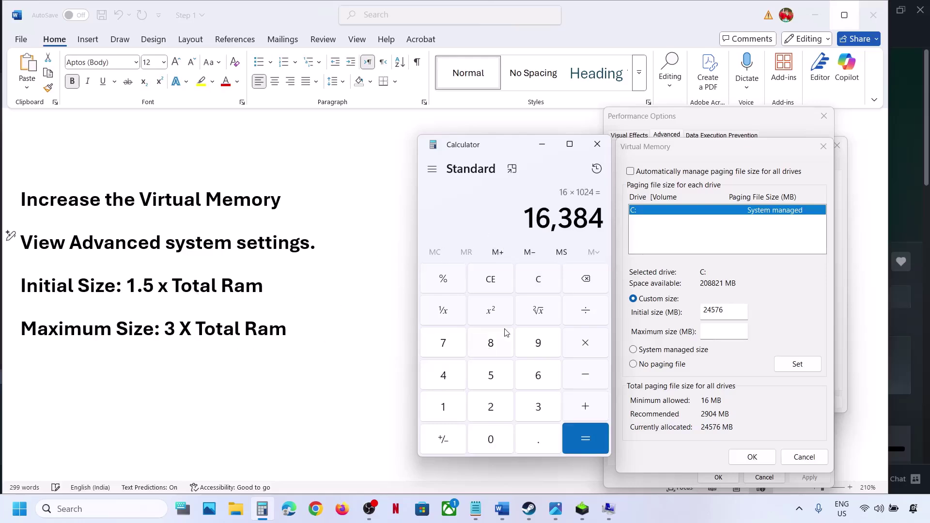
{"action": "left_click", "coordinate": [588, 353]}
{"action": "type", "text": "3"}
{"action": "key", "text": "Return"}
Step: Enter 49152 MB as the maximum paging file size, apply the custom size to drive C: and confirm all the system dialogs
{"action": "left_click", "coordinate": [717, 329]}
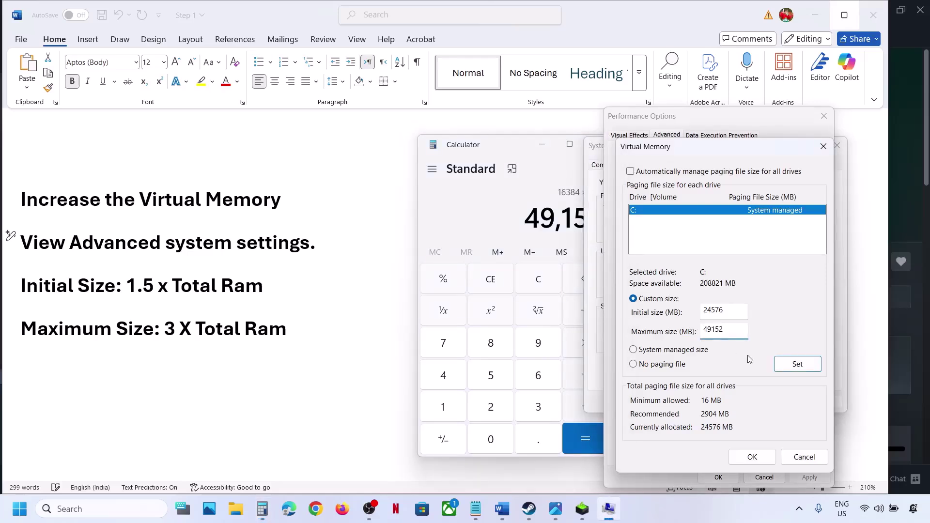
{"action": "left_click", "coordinate": [797, 367]}
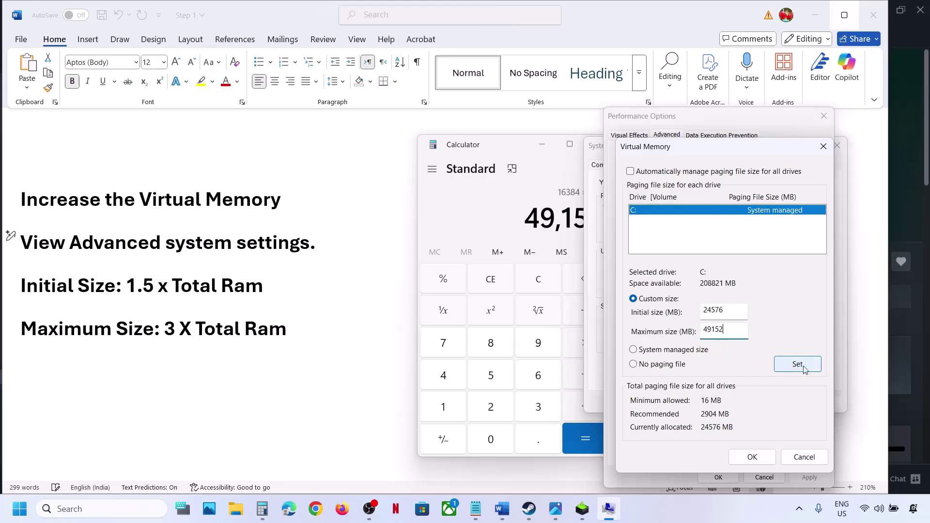
{"action": "left_click", "coordinate": [801, 369]}
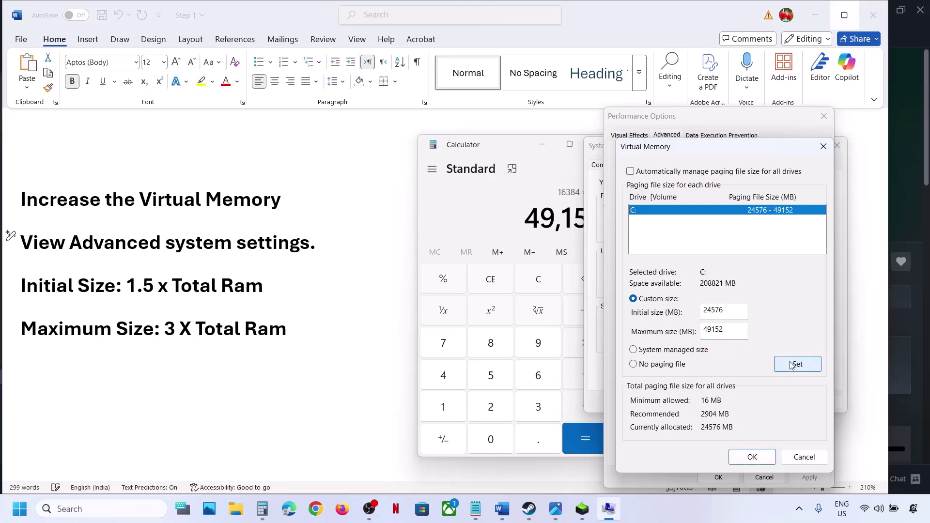
{"action": "left_click", "coordinate": [756, 455]}
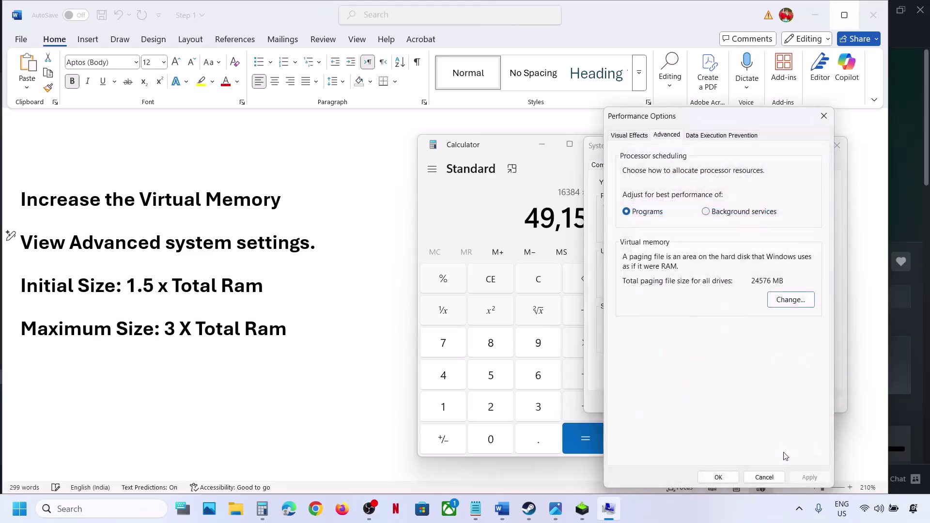
{"action": "left_click", "coordinate": [718, 477]}
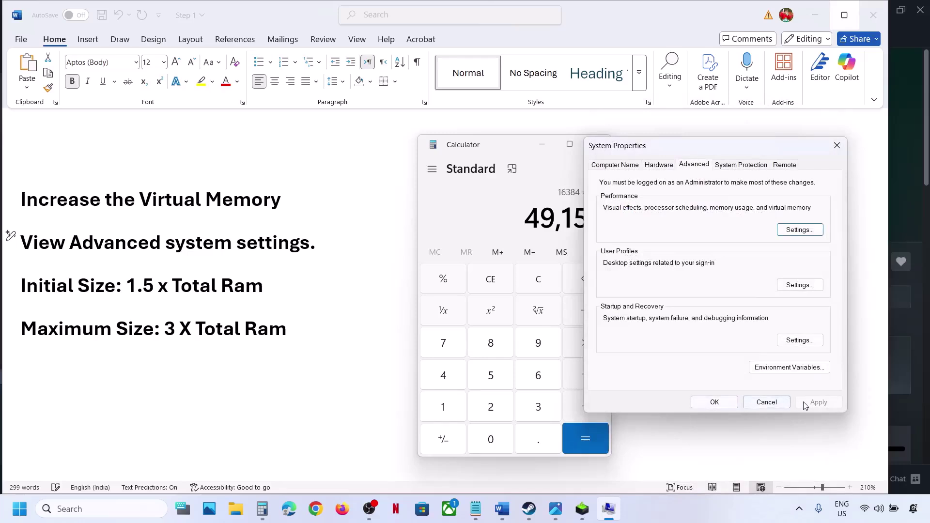
{"action": "left_click", "coordinate": [719, 402]}
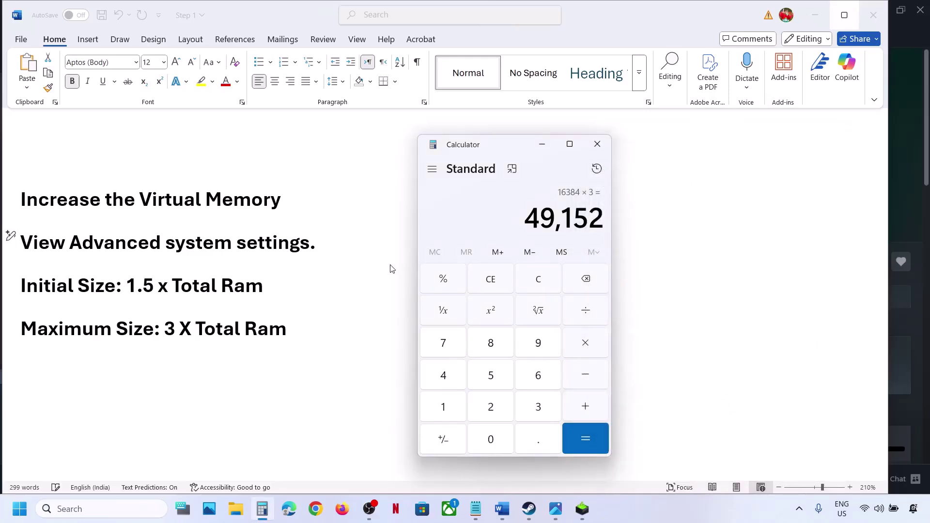
Step: Copy "View Advanced system settings" from the notes, search Windows for it and reopen the Virtual Memory settings through the performance options
{"action": "left_click", "coordinate": [310, 242]}
{"action": "key", "text": "shift+Home"}
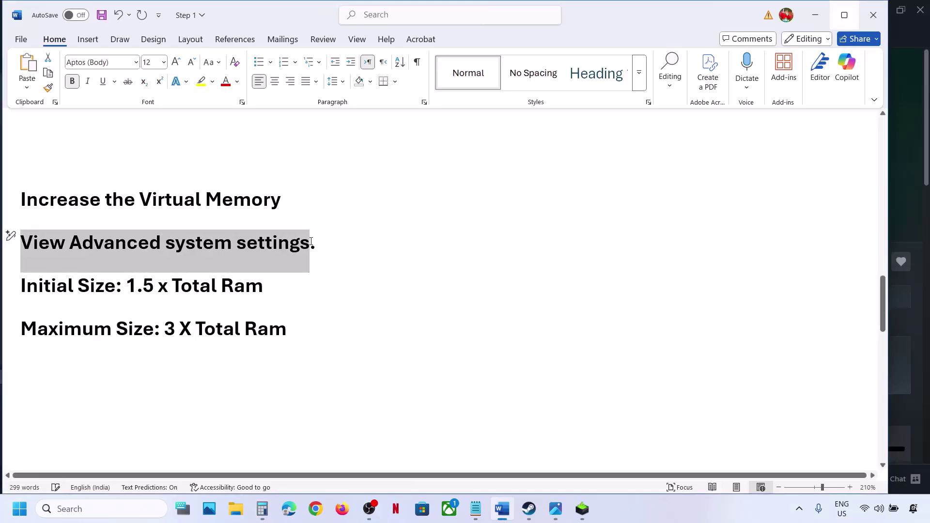
{"action": "key", "text": "ctrl+c"}
{"action": "left_click", "coordinate": [104, 508]}
{"action": "key", "text": "ctrl+v"}
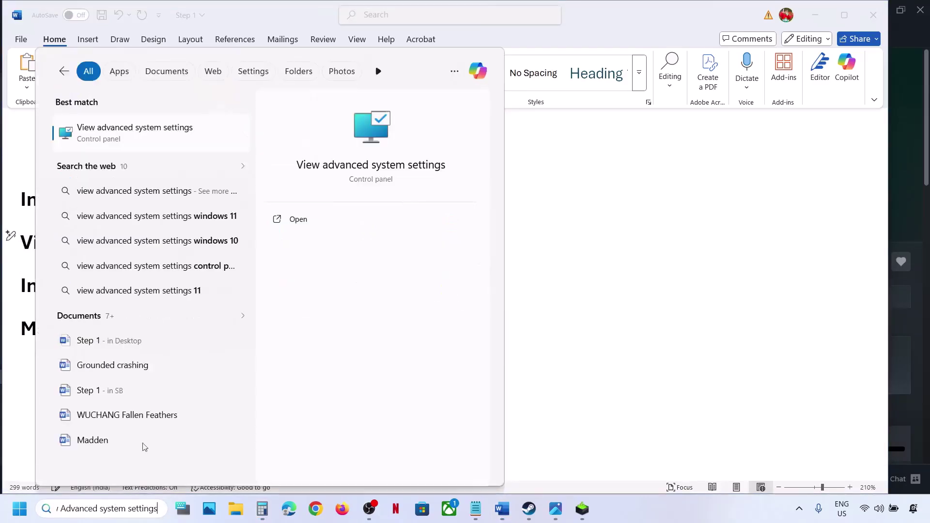
{"action": "left_click", "coordinate": [139, 133]}
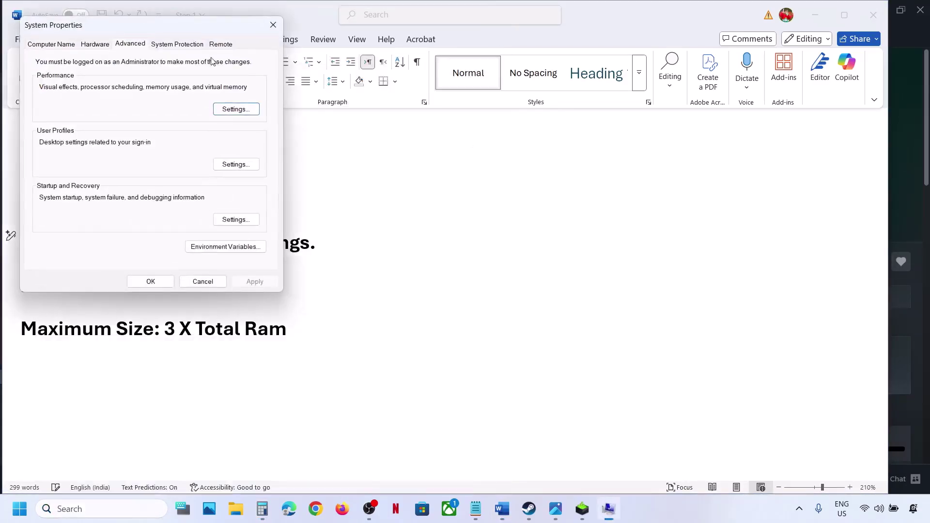
{"action": "left_click", "coordinate": [227, 110]}
{"action": "left_click", "coordinate": [110, 89]}
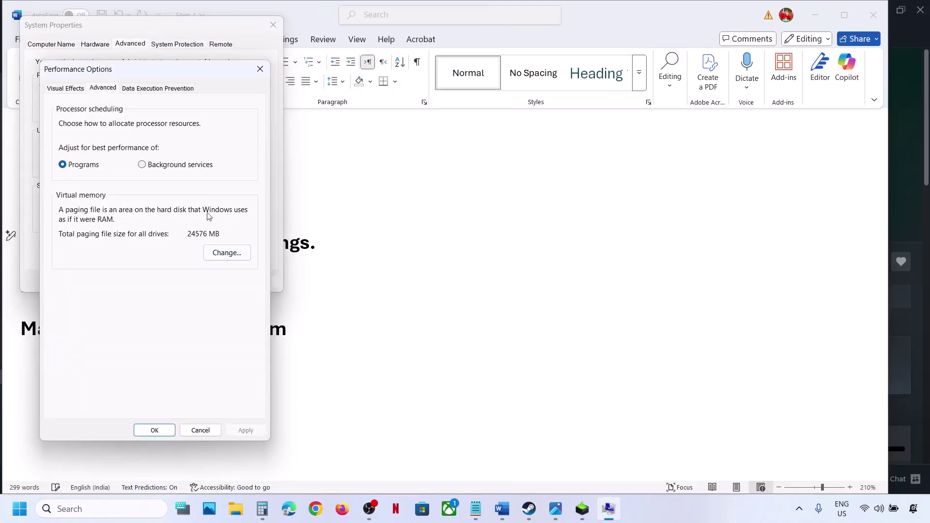
{"action": "left_click", "coordinate": [228, 254]}
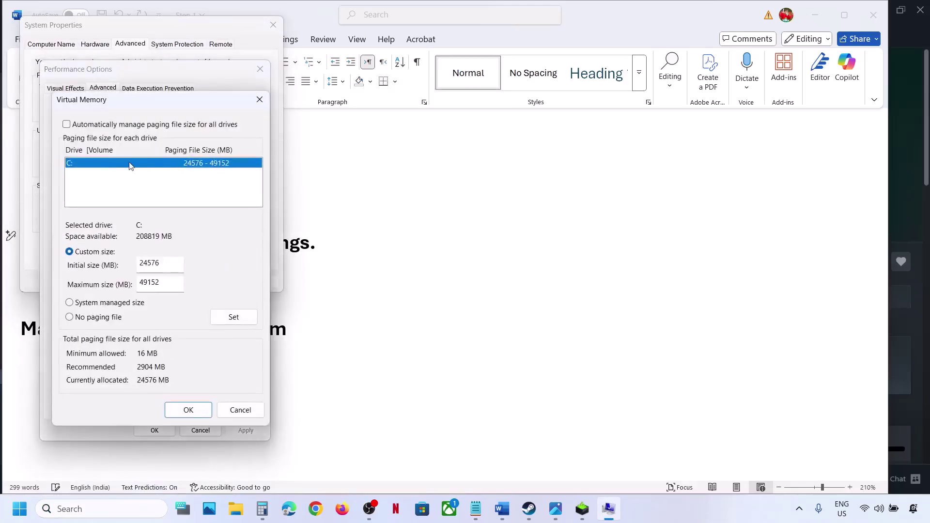
Step: Apply a system managed paging file size to drive C:, confirm the dialogs and dismiss the restart prompt without restarting
{"action": "left_click", "coordinate": [72, 303]}
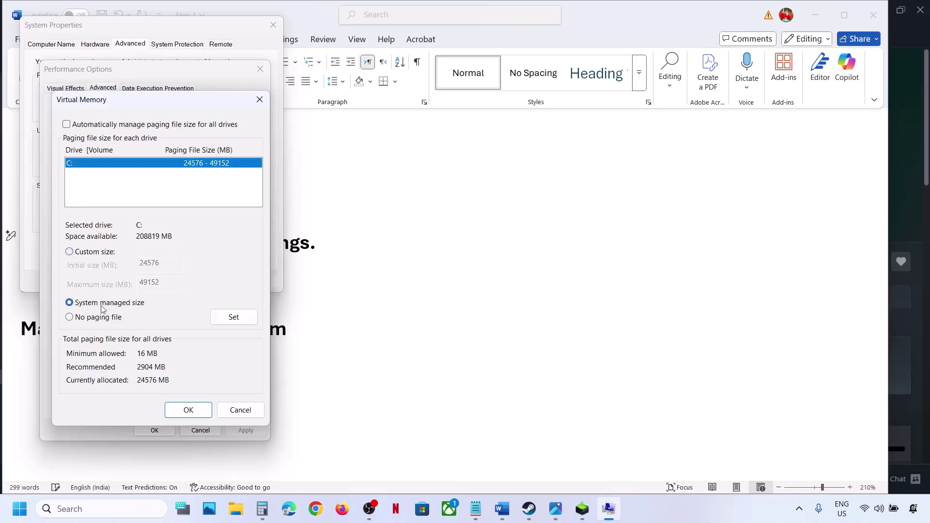
{"action": "left_click", "coordinate": [233, 318]}
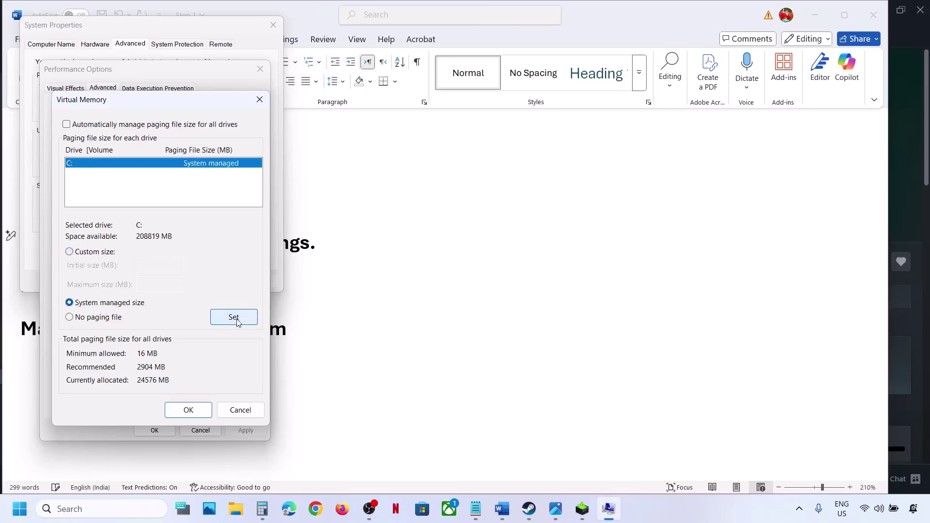
{"action": "left_click", "coordinate": [197, 414]}
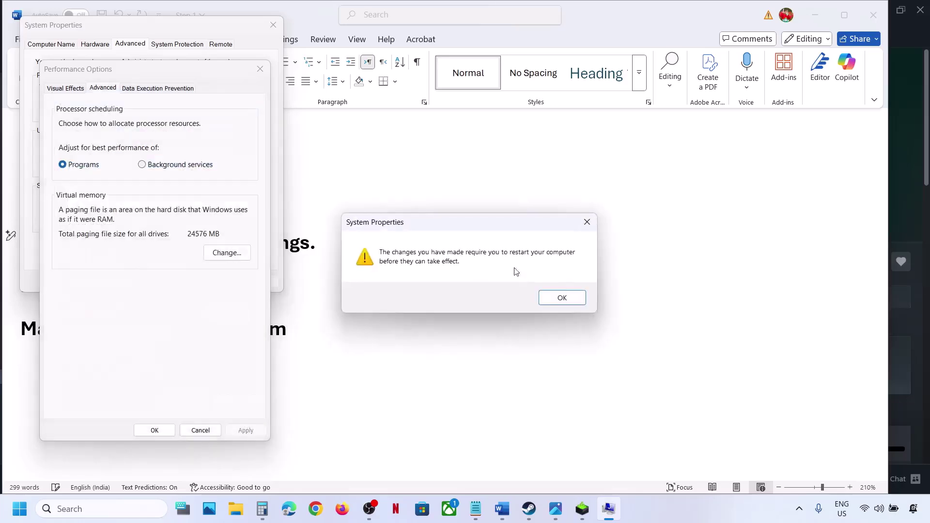
{"action": "left_click", "coordinate": [561, 297]}
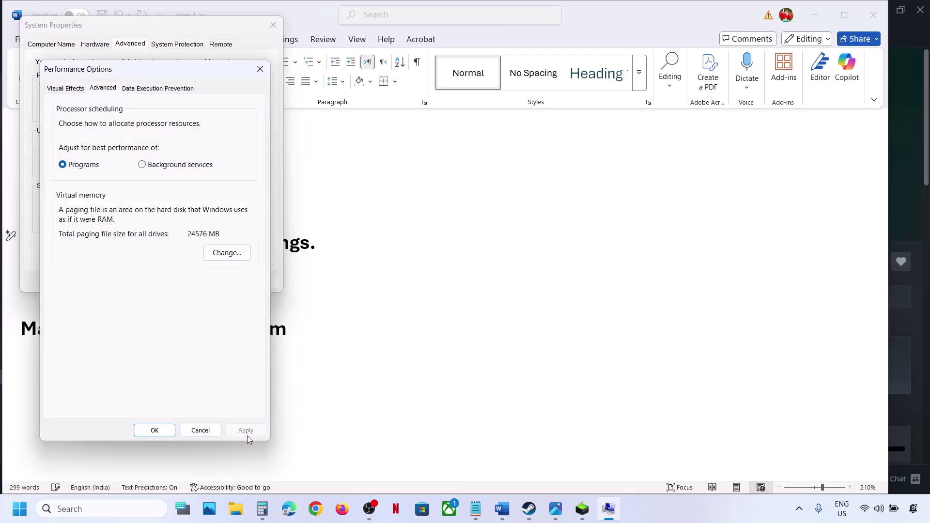
{"action": "left_click", "coordinate": [154, 430]}
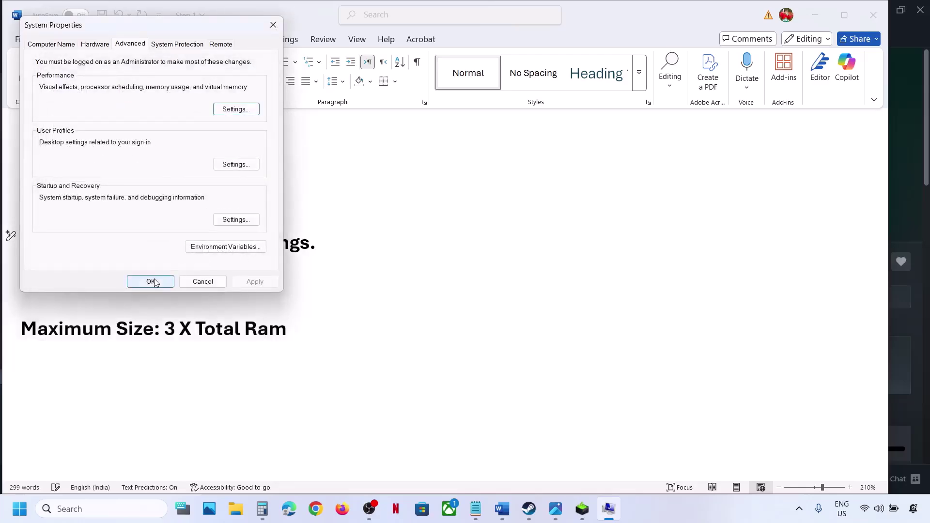
{"action": "left_click", "coordinate": [160, 281]}
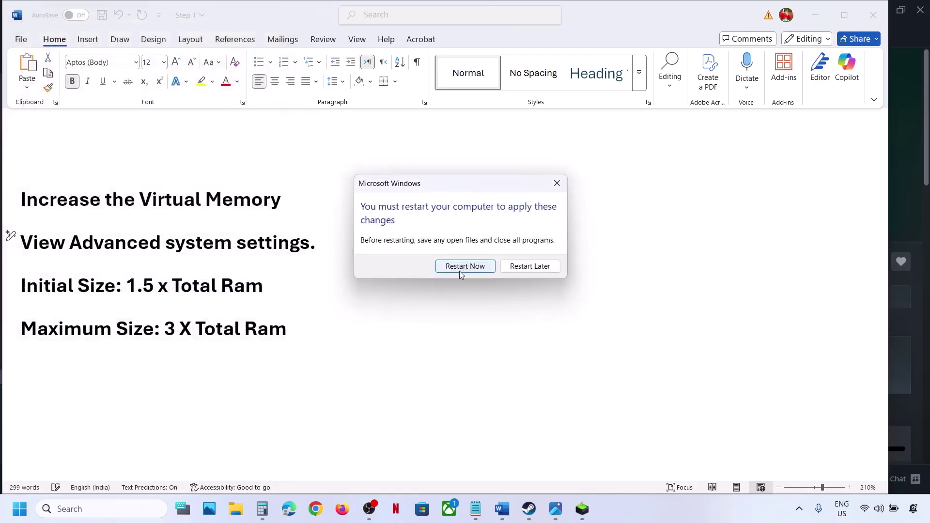
{"action": "left_click", "coordinate": [557, 183]}
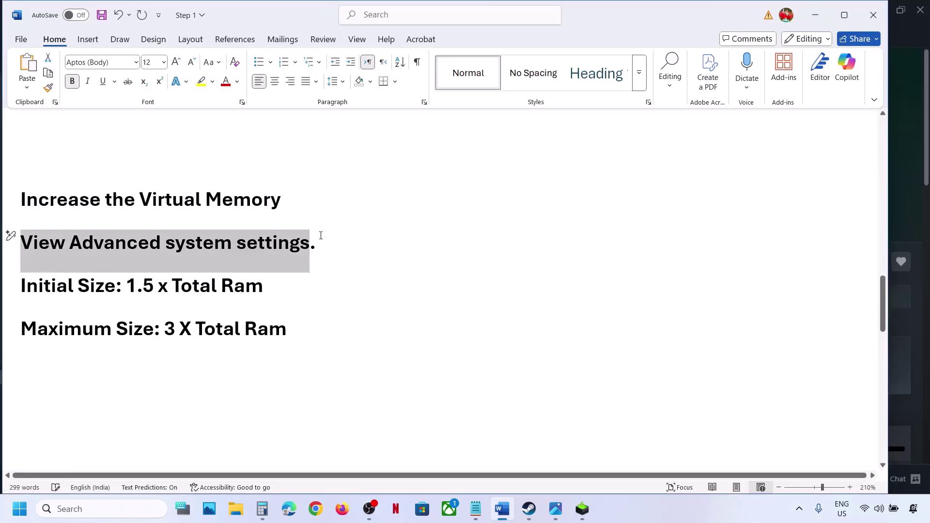
Step: Search Windows for the copied setting name again and open the Virtual Memory dialog from the advanced performance options
{"action": "left_click", "coordinate": [78, 508]}
{"action": "key", "text": "ctrl+v"}
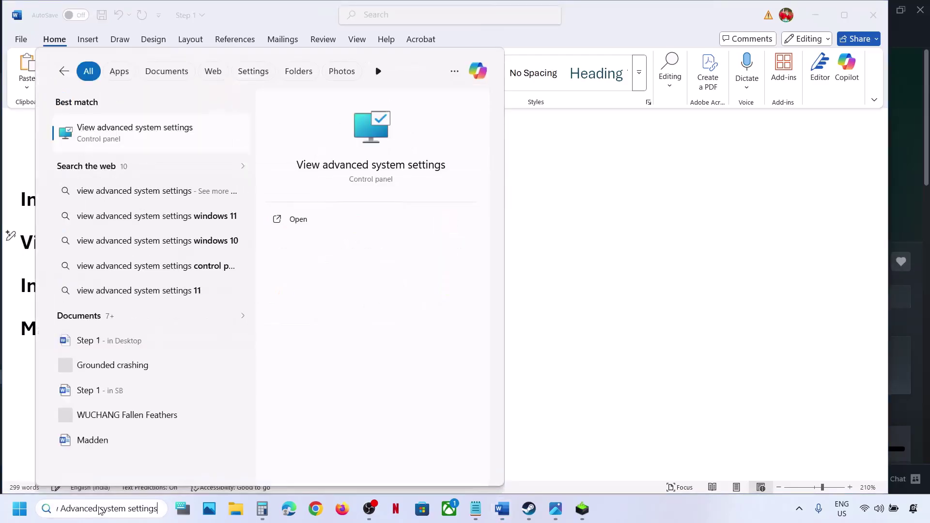
{"action": "left_click", "coordinate": [108, 135]}
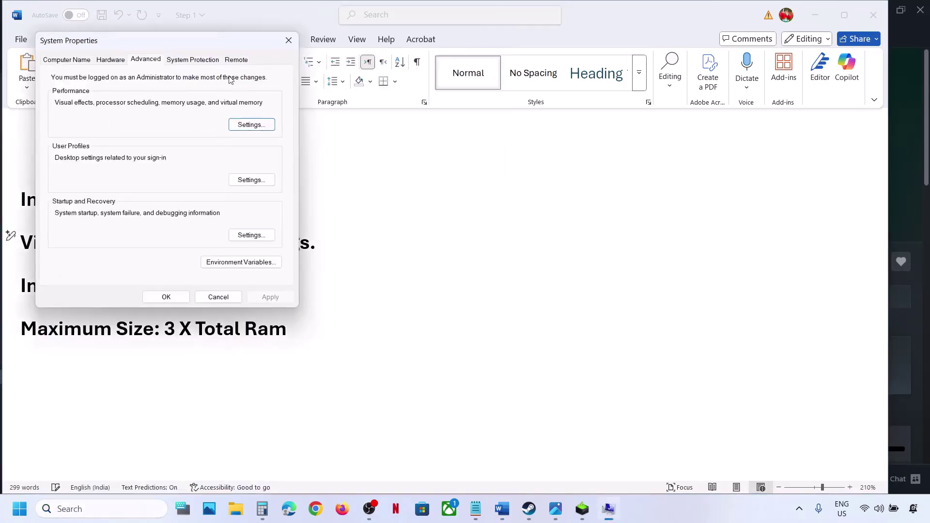
{"action": "left_click", "coordinate": [242, 127]}
{"action": "left_click", "coordinate": [124, 107]}
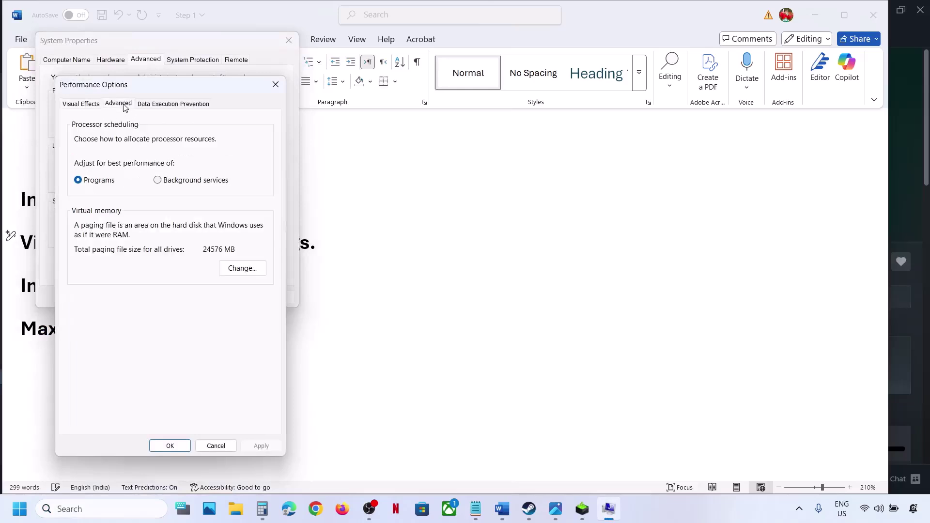
{"action": "left_click", "coordinate": [248, 268]}
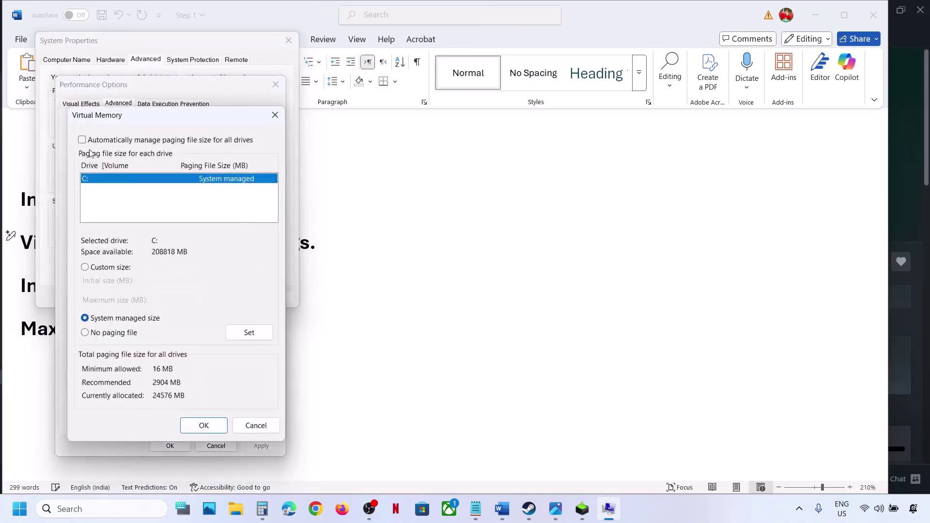
Step: Turn on automatic paging file management for all drives and confirm all the open system dialogs
{"action": "left_click", "coordinate": [82, 140]}
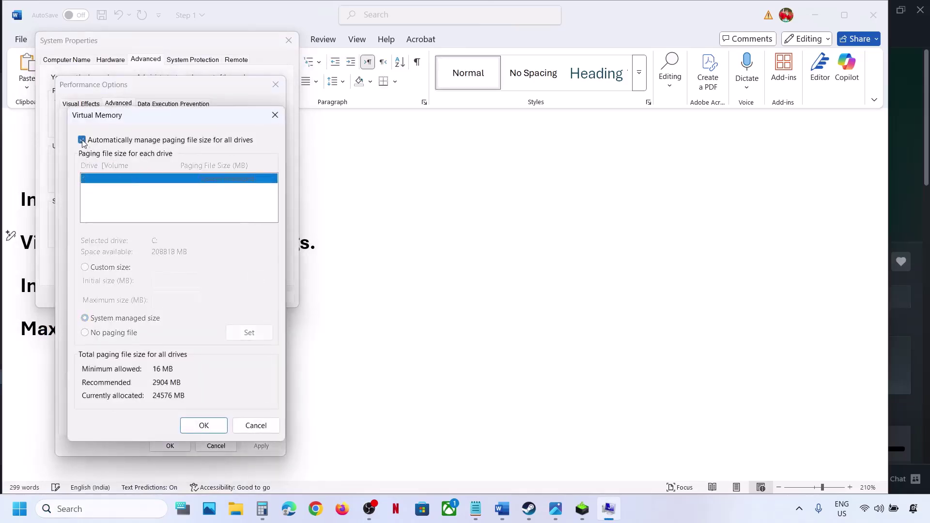
{"action": "left_click", "coordinate": [202, 426]}
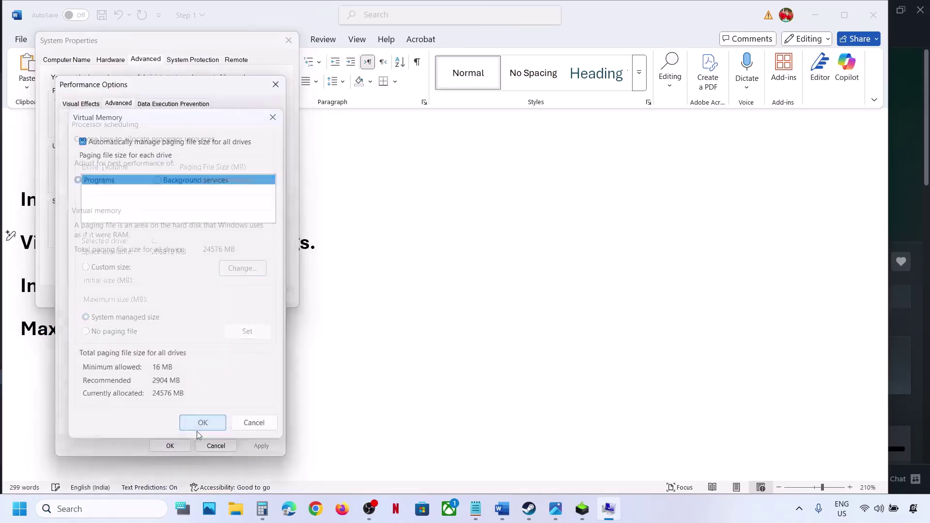
{"action": "left_click", "coordinate": [167, 444]}
{"action": "left_click", "coordinate": [165, 297]}
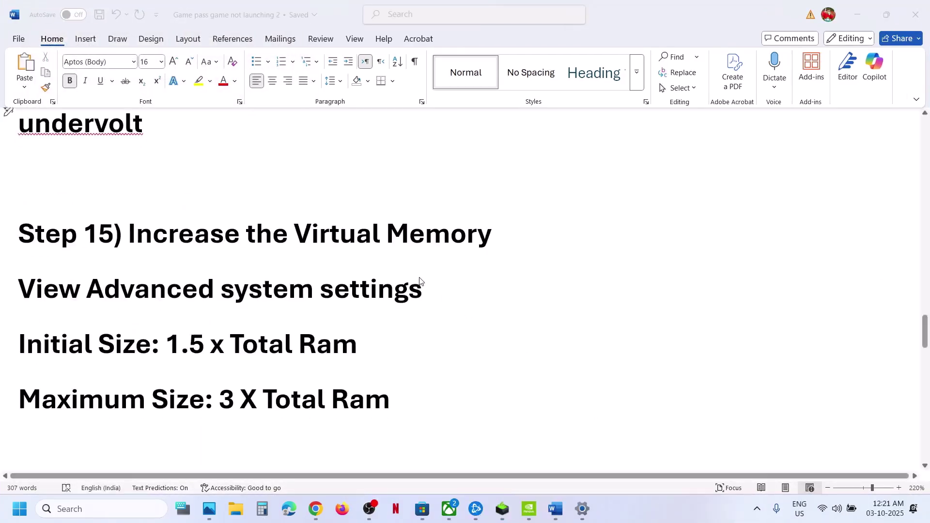
Step: Highlight step 16, "Update the system BIOS", in the notes and check the laptop's battery charge
{"action": "scroll", "coordinate": [422, 285], "scroll_direction": "down", "scroll_amount": 3}
{"action": "left_click", "coordinate": [165, 349]}
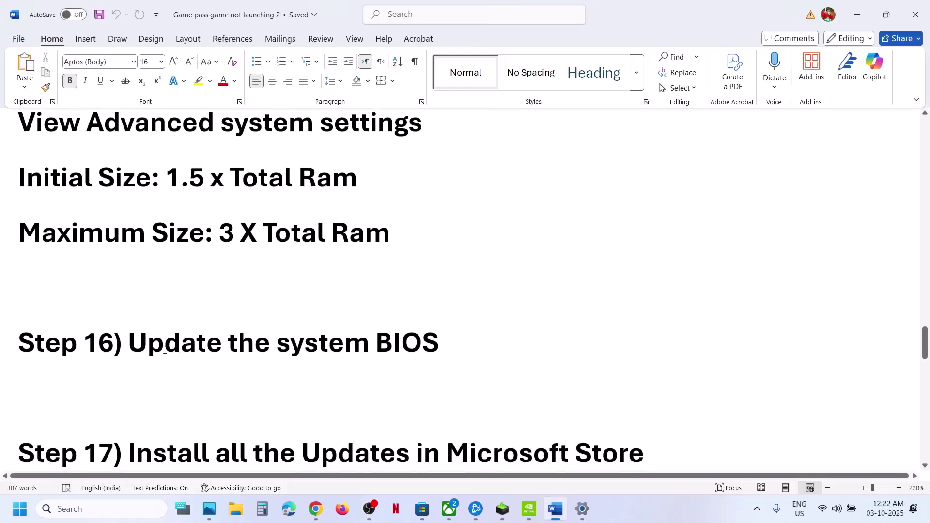
{"action": "left_click_drag", "start_coordinate": [148, 348], "coordinate": [438, 350]}
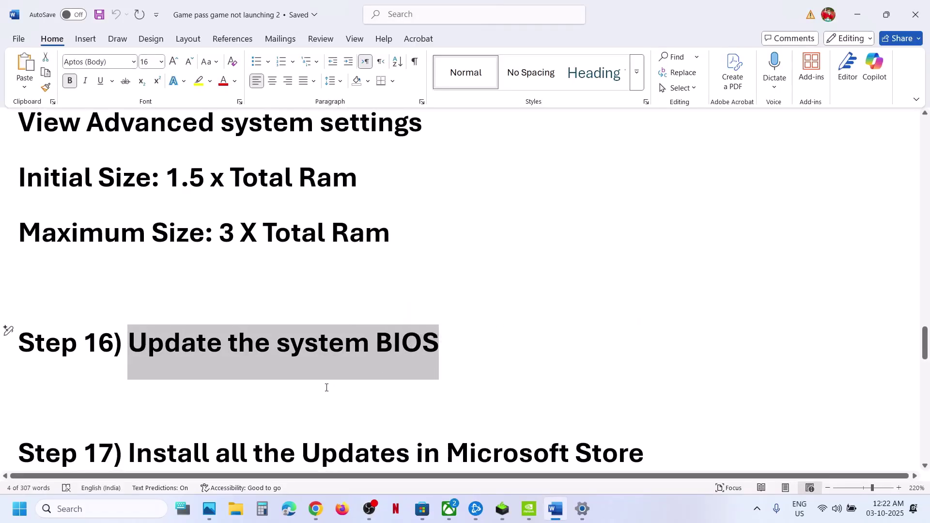
{"action": "left_click", "coordinate": [837, 509]}
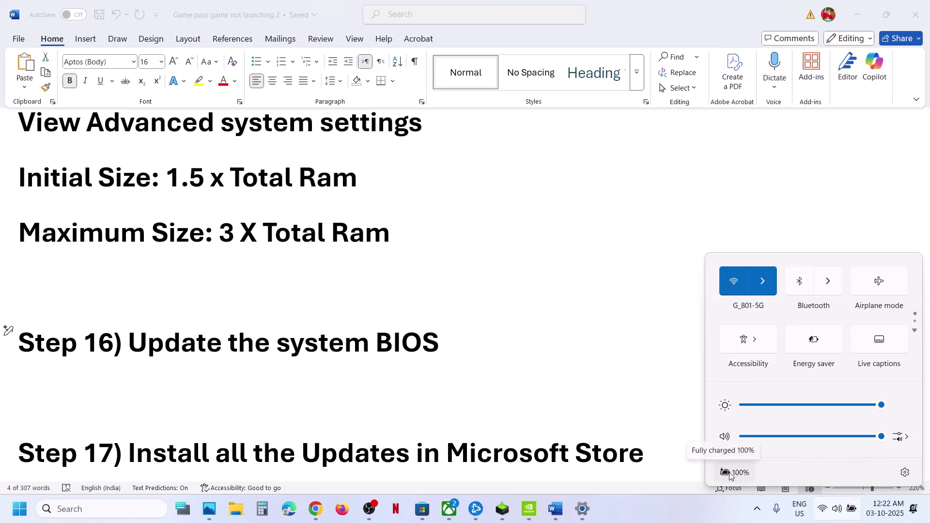
{"action": "left_click", "coordinate": [405, 380]}
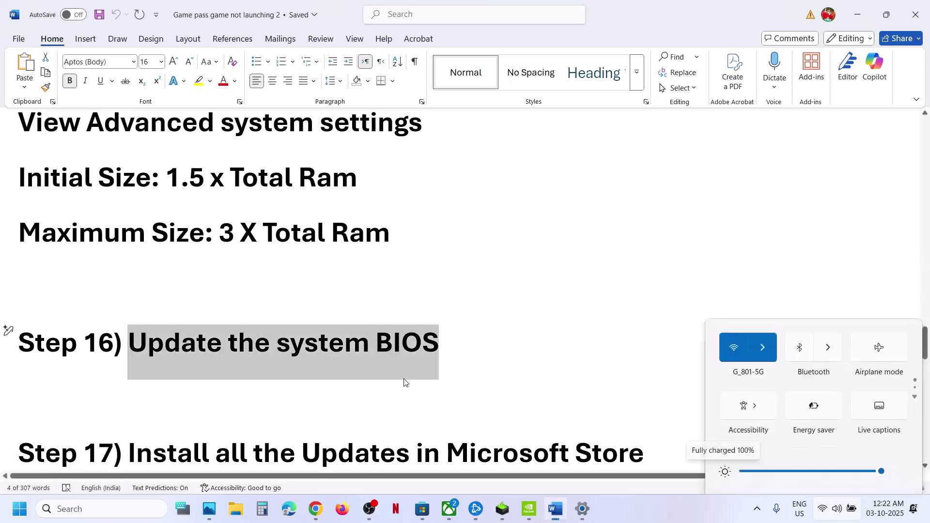
Step: Highlight step 17 about installing all updates in the notes and switch to Microsoft Store
{"action": "scroll", "coordinate": [405, 379], "scroll_direction": "down", "scroll_amount": 2}
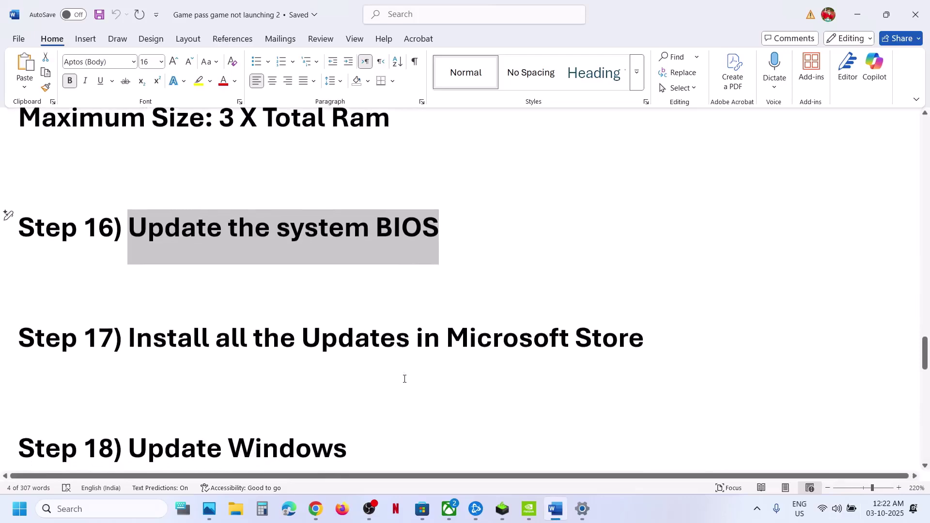
{"action": "left_click_drag", "start_coordinate": [180, 348], "coordinate": [527, 348]}
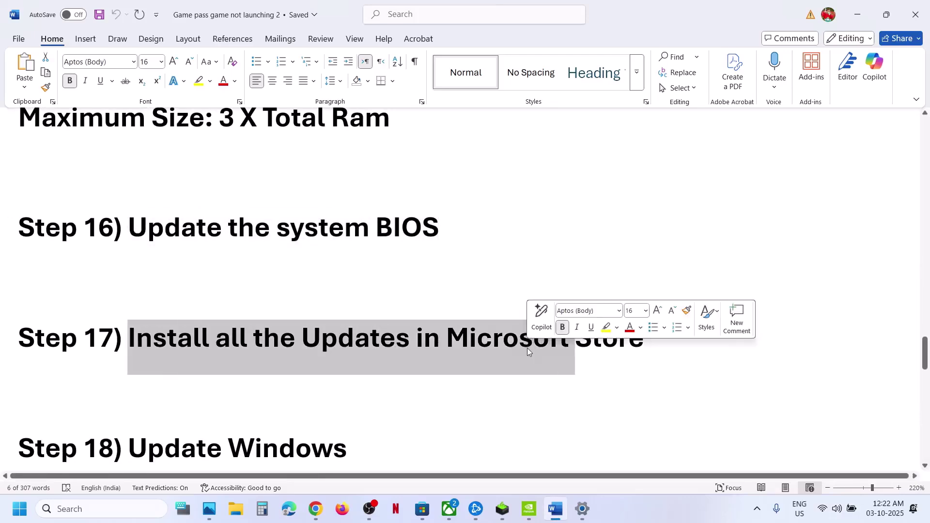
{"action": "left_click", "coordinate": [420, 519]}
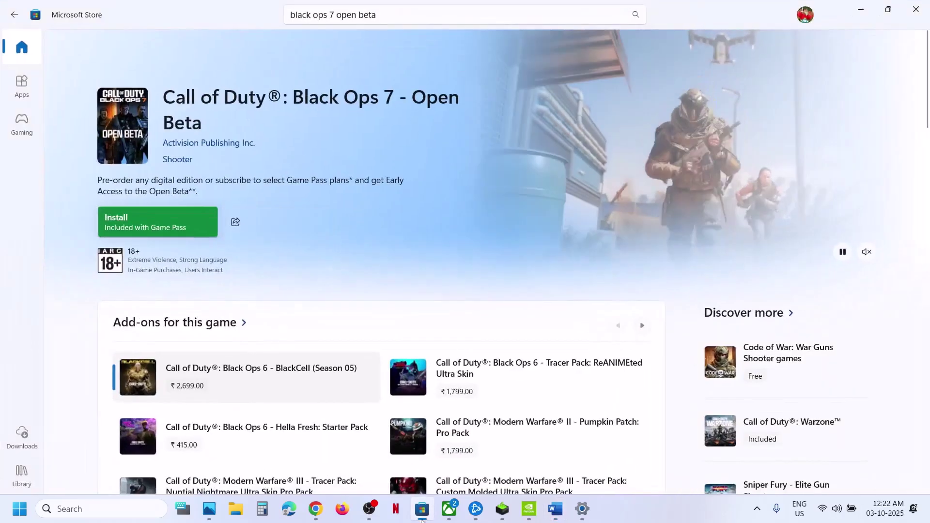
Step: Check for app updates in the Microsoft Store downloads section and return to the Word notes
{"action": "left_click", "coordinate": [25, 433]}
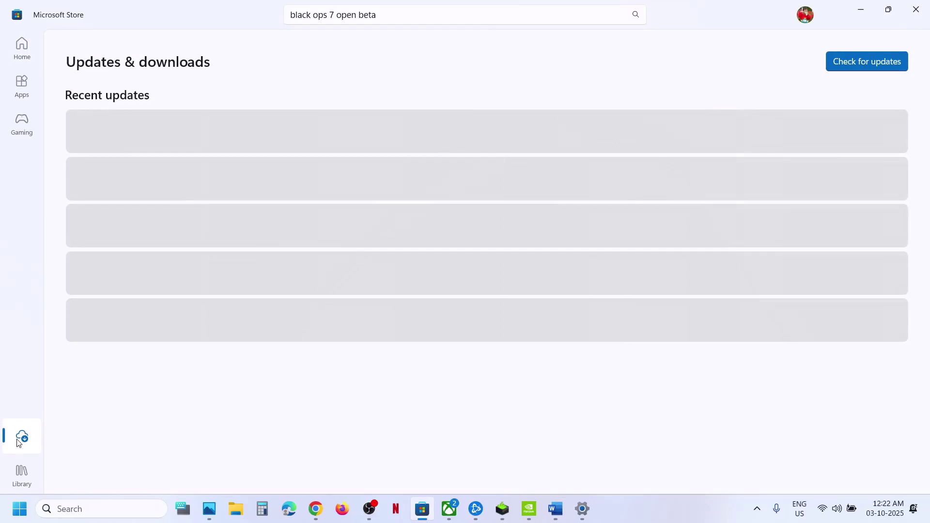
{"action": "left_click", "coordinate": [843, 66]}
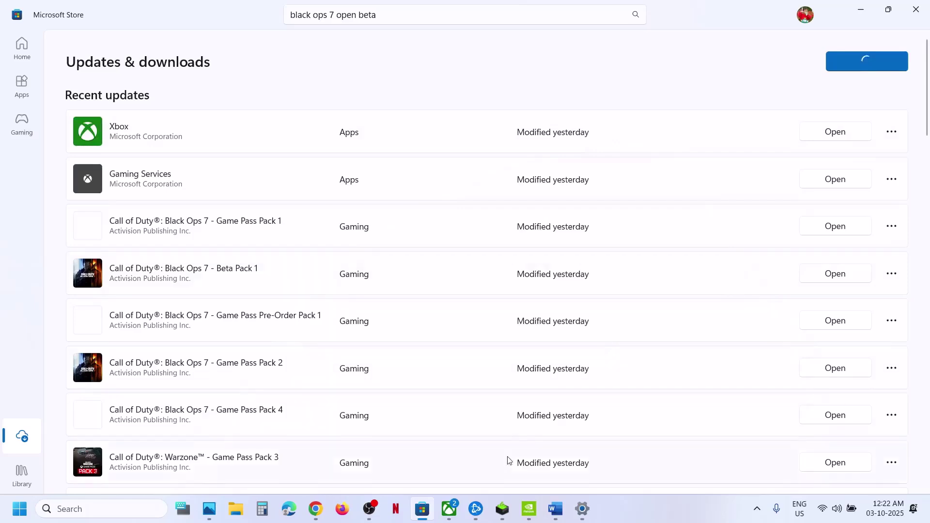
{"action": "left_click", "coordinate": [556, 513]}
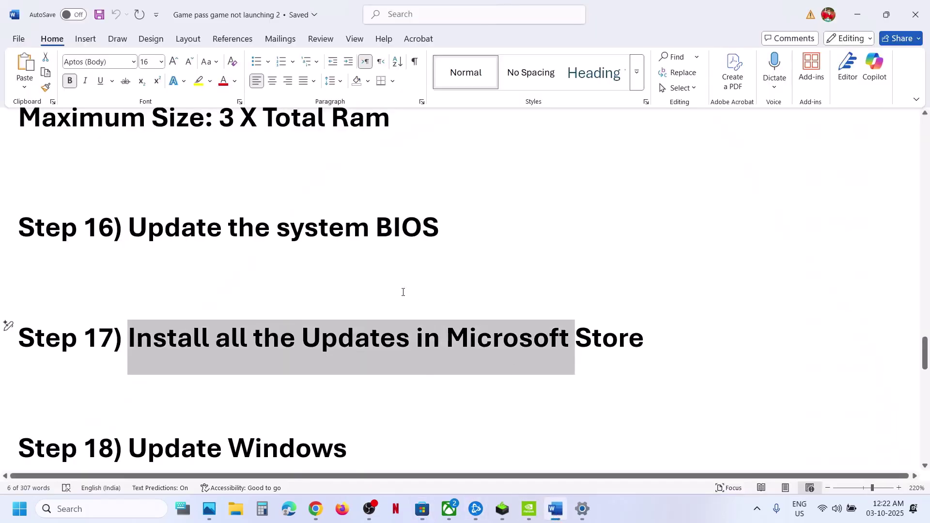
Step: Switch to Settings and check for updates in Windows Update
{"action": "scroll", "coordinate": [402, 292], "scroll_direction": "down", "scroll_amount": 3}
{"action": "key", "text": "alt+Tab"}
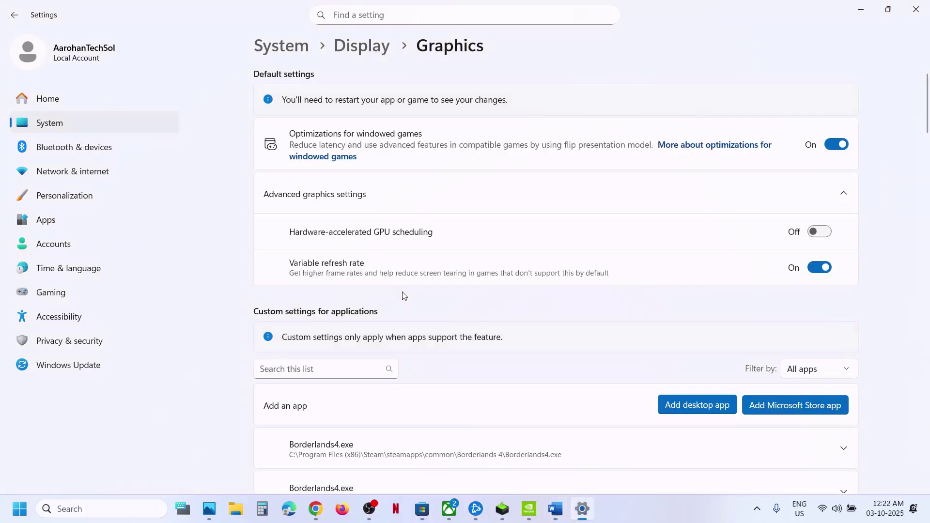
{"action": "left_click", "coordinate": [97, 364]}
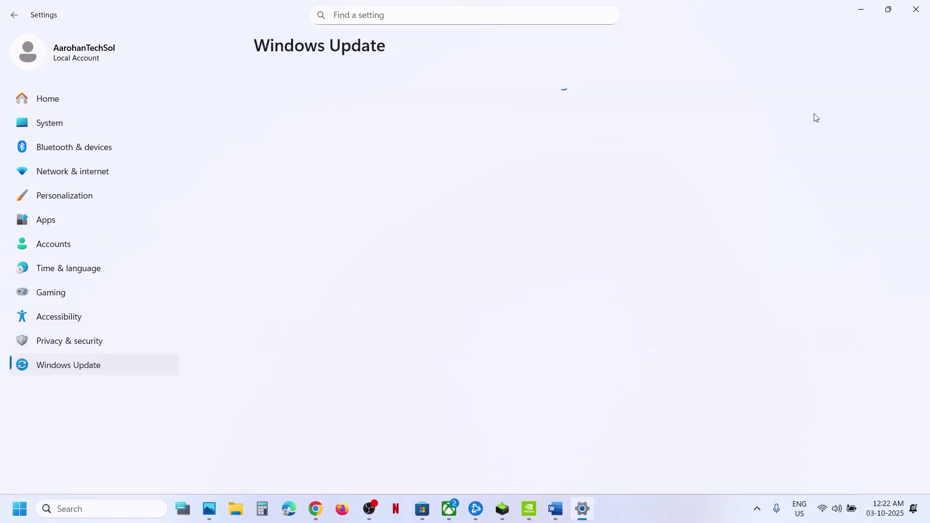
{"action": "left_click", "coordinate": [835, 102]}
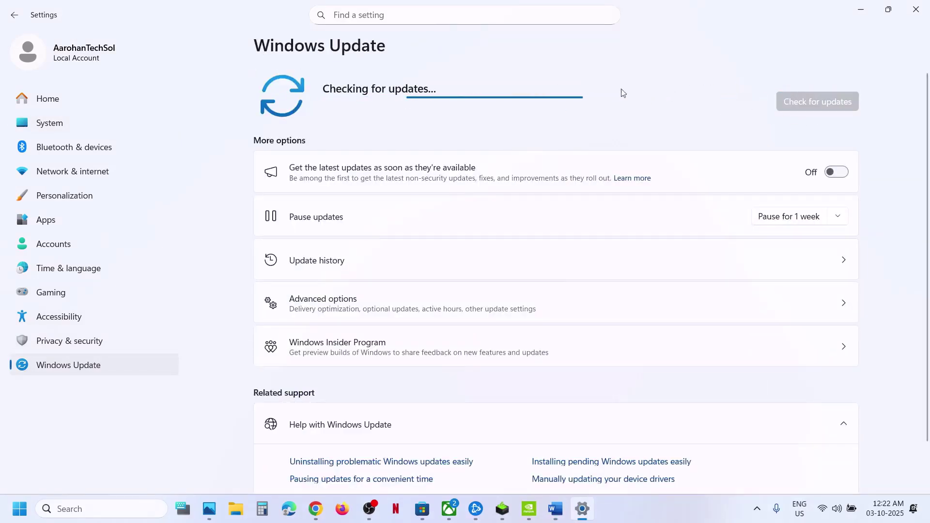
Step: Show the Start menu's power options without restarting, and highlight step 18, "Update Windows", in the notes
{"action": "left_click", "coordinate": [19, 509]}
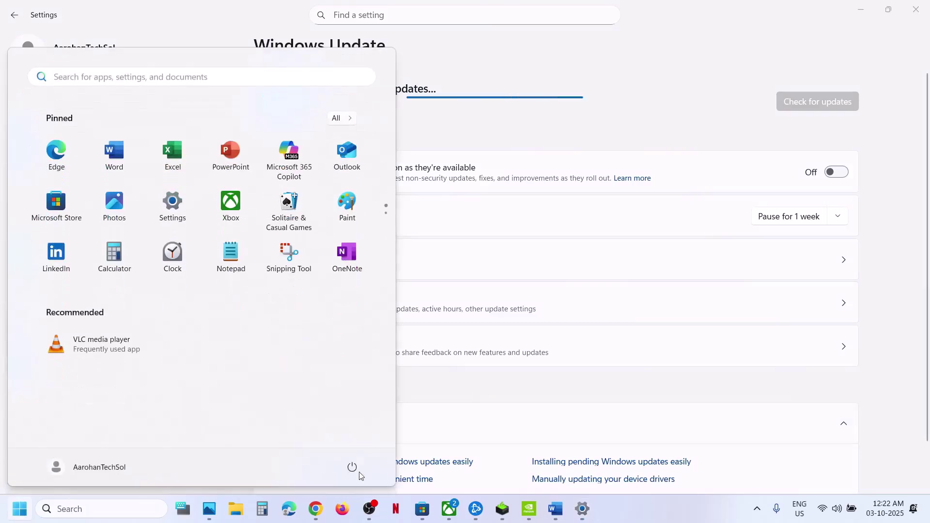
{"action": "left_click", "coordinate": [347, 475]}
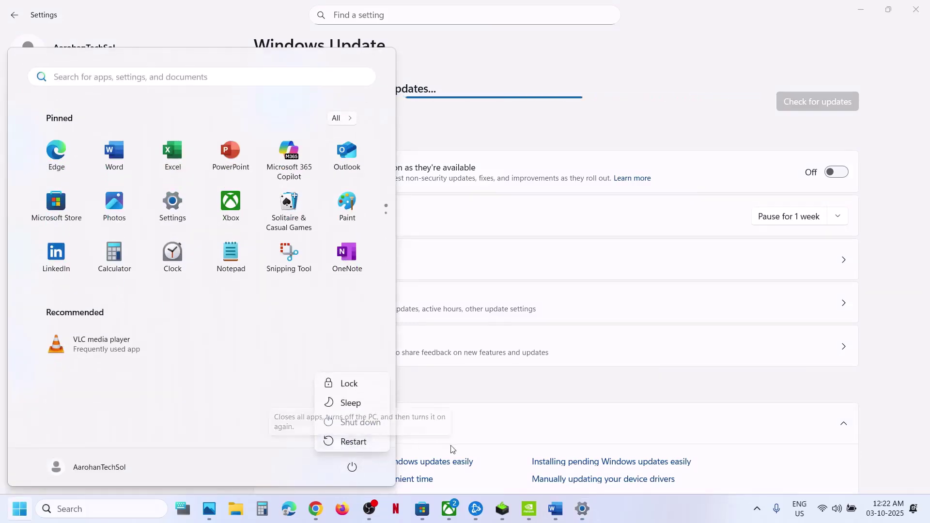
{"action": "left_click", "coordinate": [539, 512]}
{"action": "left_click", "coordinate": [564, 513]}
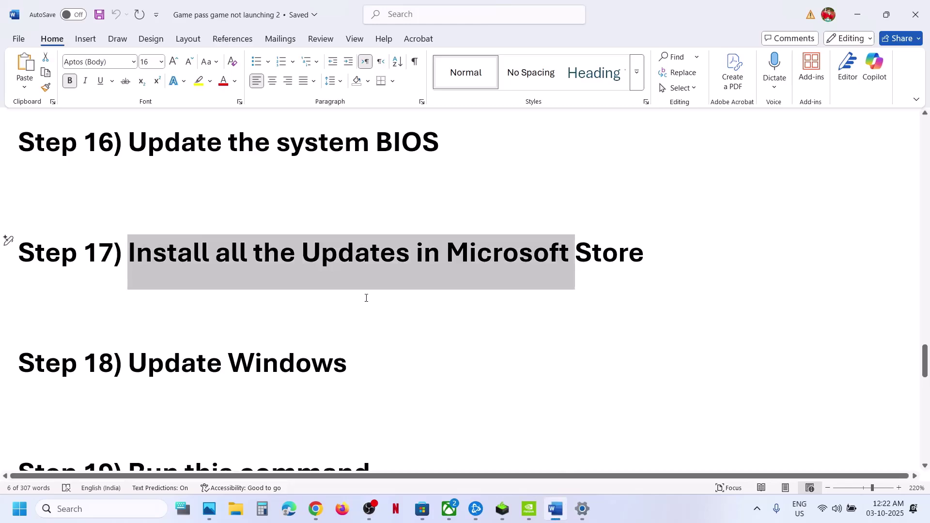
{"action": "scroll", "coordinate": [365, 297], "scroll_direction": "down", "scroll_amount": 1}
{"action": "left_click_drag", "start_coordinate": [132, 338], "coordinate": [330, 342]}
Step: Copy the full Get-AppxPackage -AllUsers re-registration command under step 19 of the notes
{"action": "scroll", "coordinate": [329, 342], "scroll_direction": "down", "scroll_amount": 3}
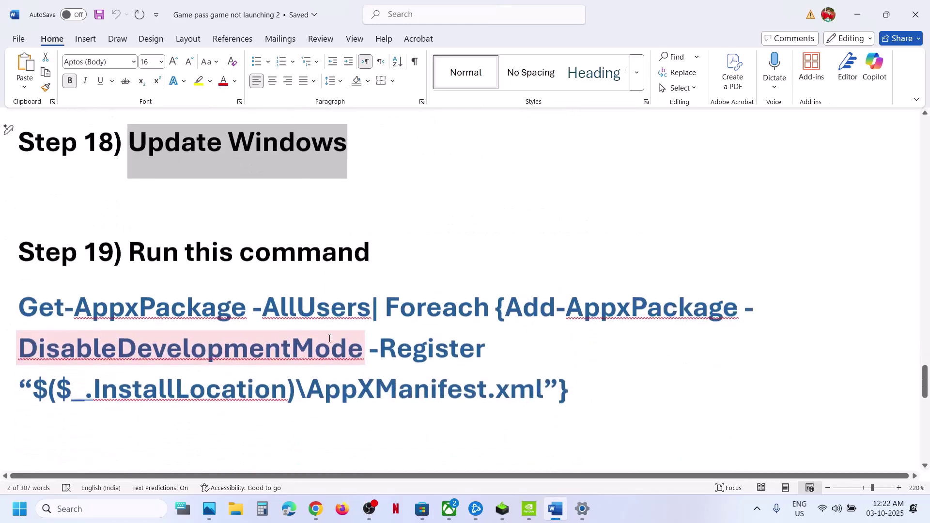
{"action": "left_click_drag", "start_coordinate": [579, 390], "coordinate": [7, 322]}
{"action": "key", "text": "super+c"}
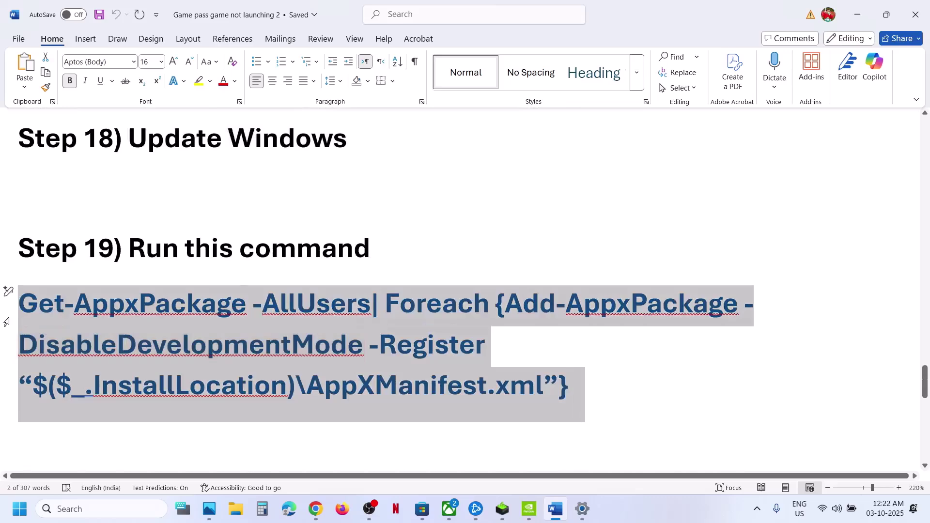
Step: Search Windows for "powershell" and run Windows PowerShell as administrator, allowing it to make changes
{"action": "left_click", "coordinate": [98, 508]}
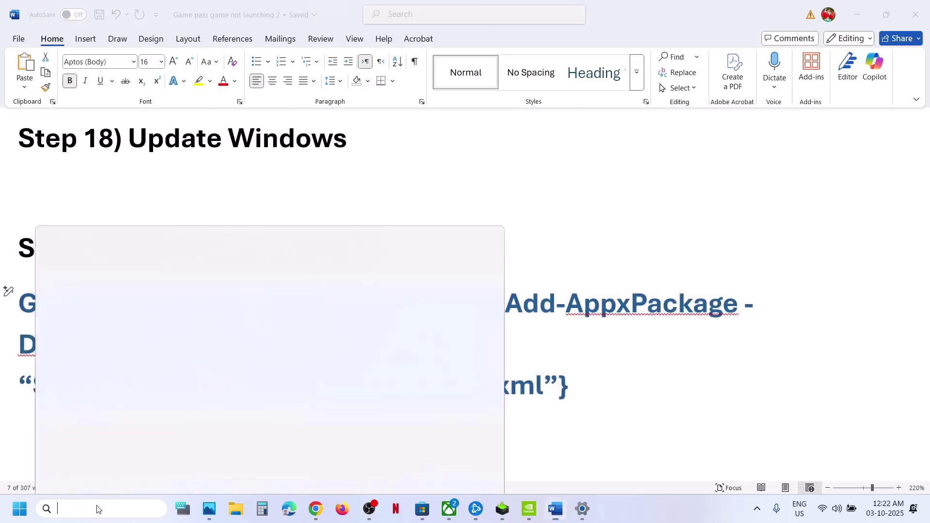
{"action": "type", "text": "powersh"}
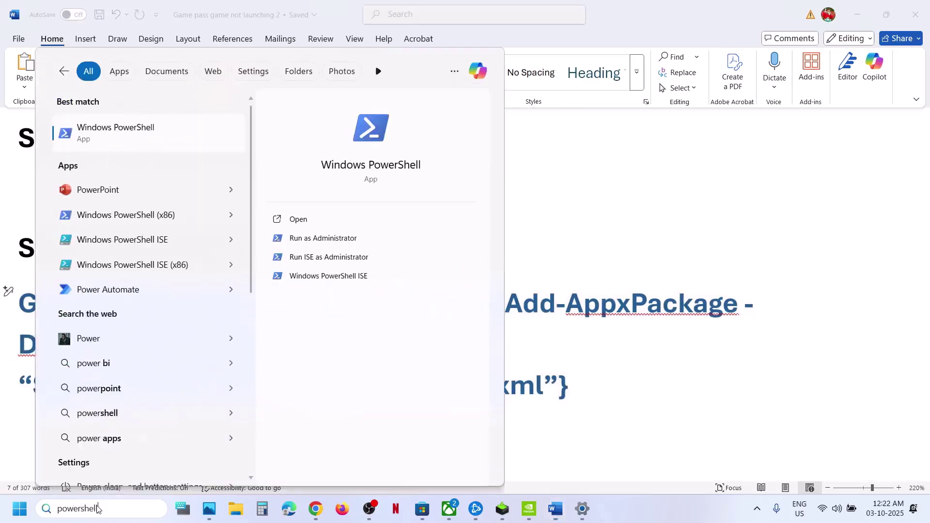
{"action": "type", "text": "ell"}
{"action": "right_click", "coordinate": [136, 131]}
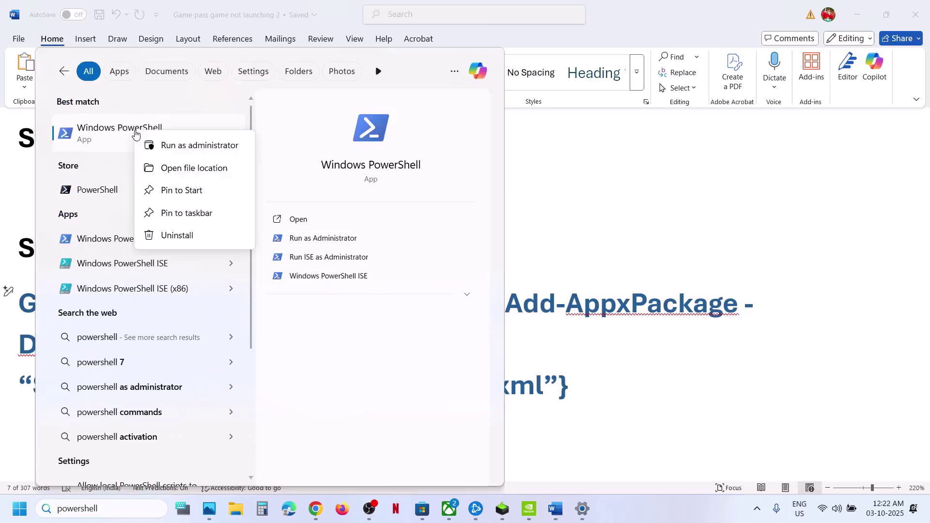
{"action": "left_click", "coordinate": [203, 144]}
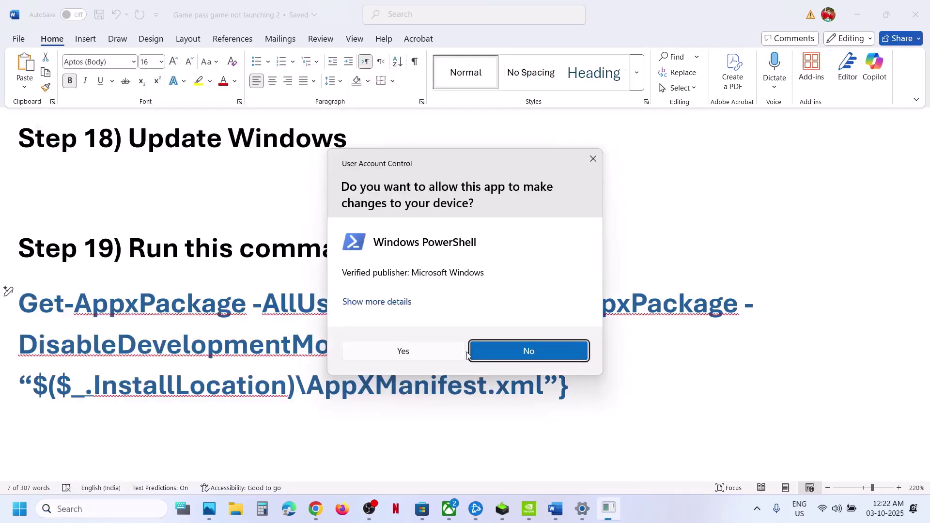
{"action": "left_click", "coordinate": [410, 356]}
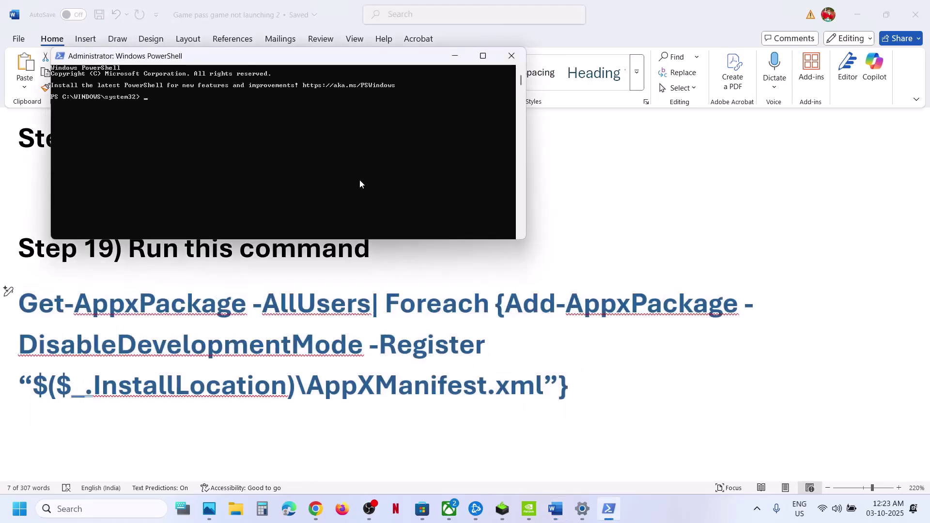
Step: Paste and run the copied app re-registration command in PowerShell, and return to the notes
{"action": "right_click", "coordinate": [360, 183]}
{"action": "key", "text": "Return"}
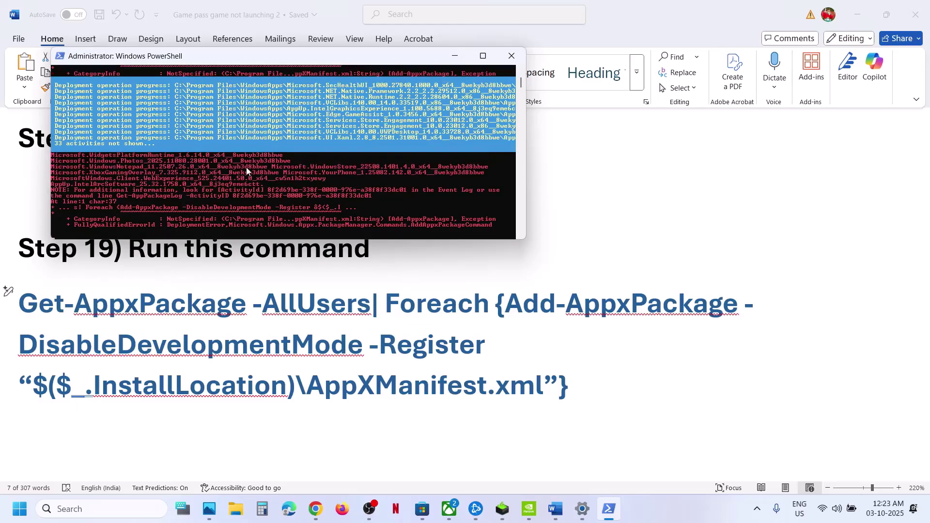
{"action": "key", "text": "alt+Tab"}
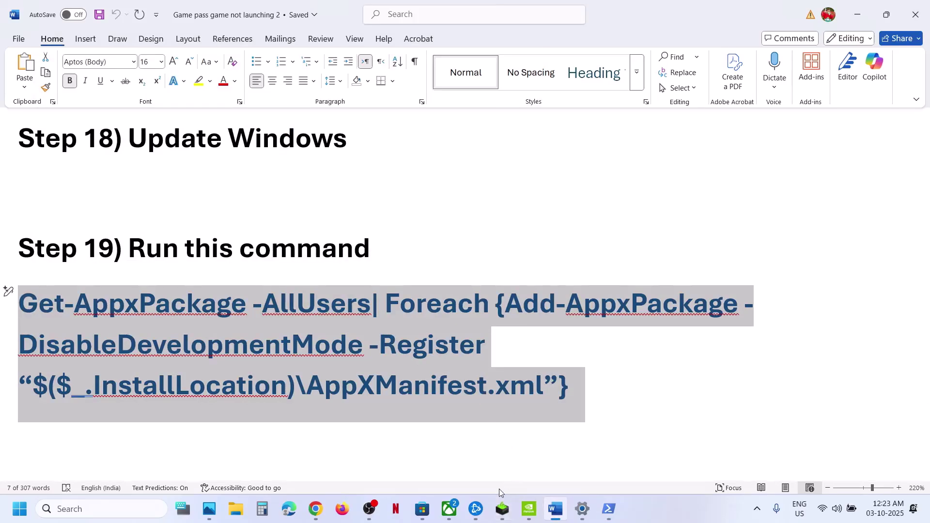
Step: Open NVIDIA Control Panel from the desktop and restore the global 3D settings to their defaults
{"action": "key", "text": "super+d"}
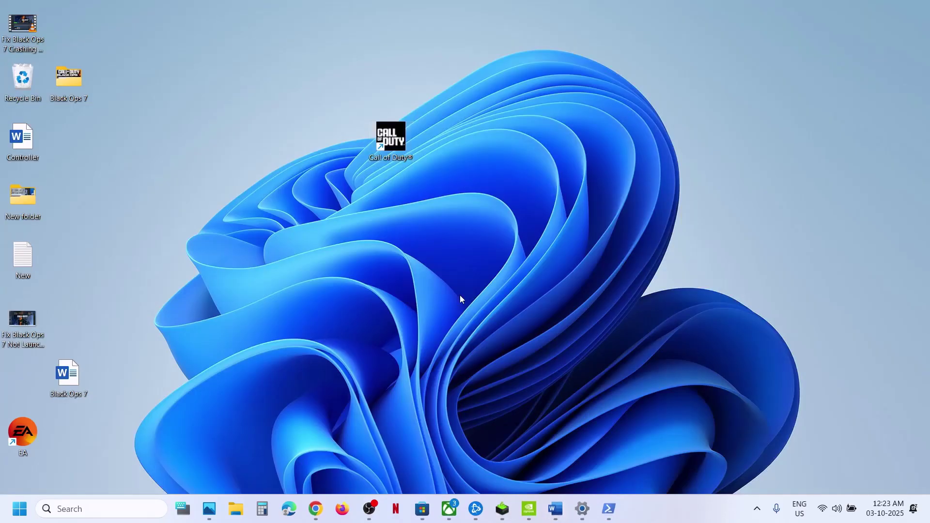
{"action": "right_click", "coordinate": [460, 295]}
{"action": "left_click", "coordinate": [501, 286]}
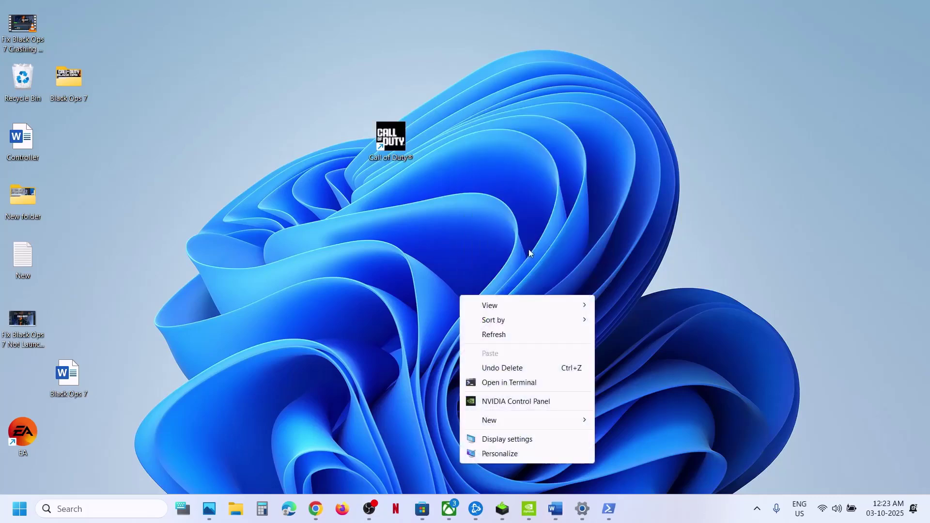
{"action": "left_click", "coordinate": [519, 400]}
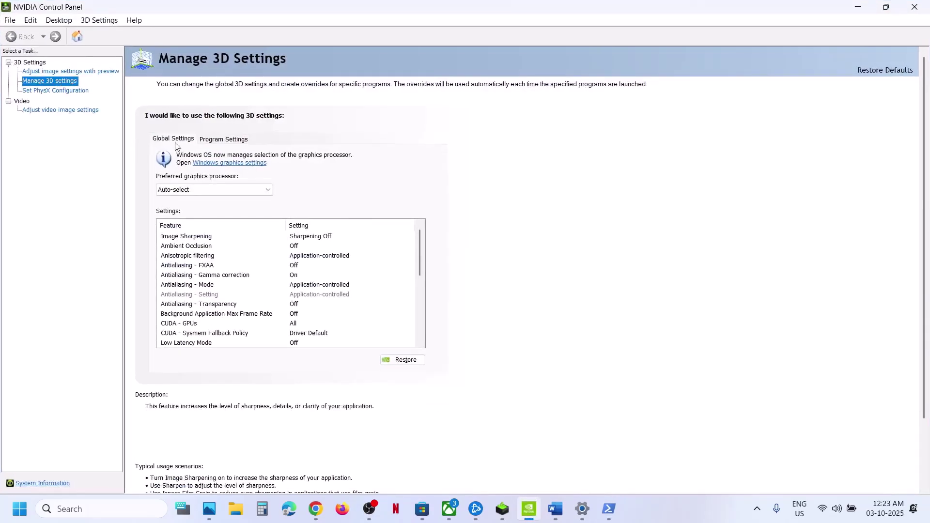
{"action": "left_click", "coordinate": [404, 360]}
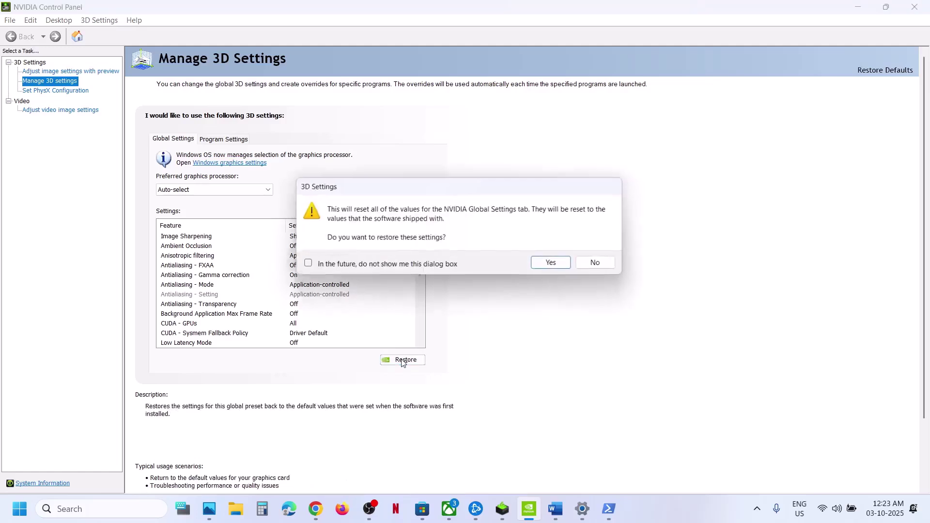
{"action": "left_click", "coordinate": [555, 264]}
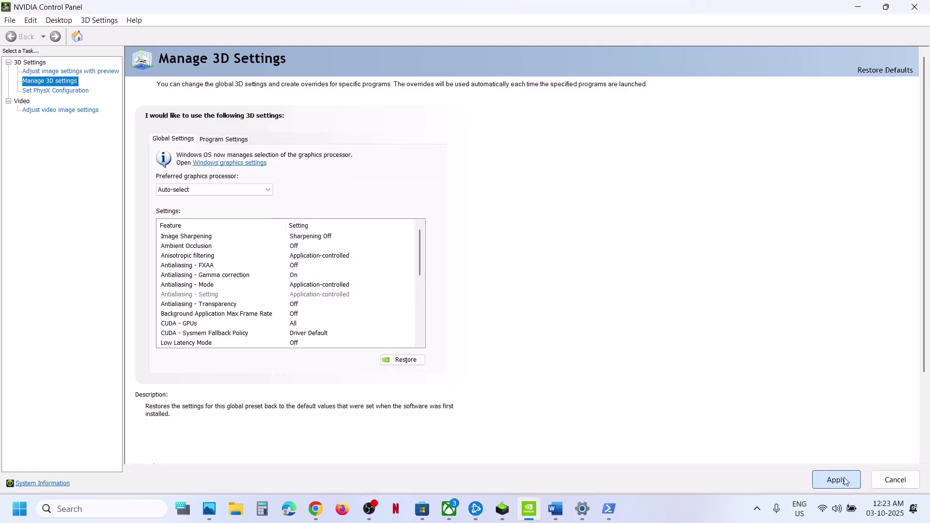
Step: Follow the Xbox Identity Provider link under step 20 of the notes, download it and open its page in Microsoft Store
{"action": "left_click", "coordinate": [555, 509]}
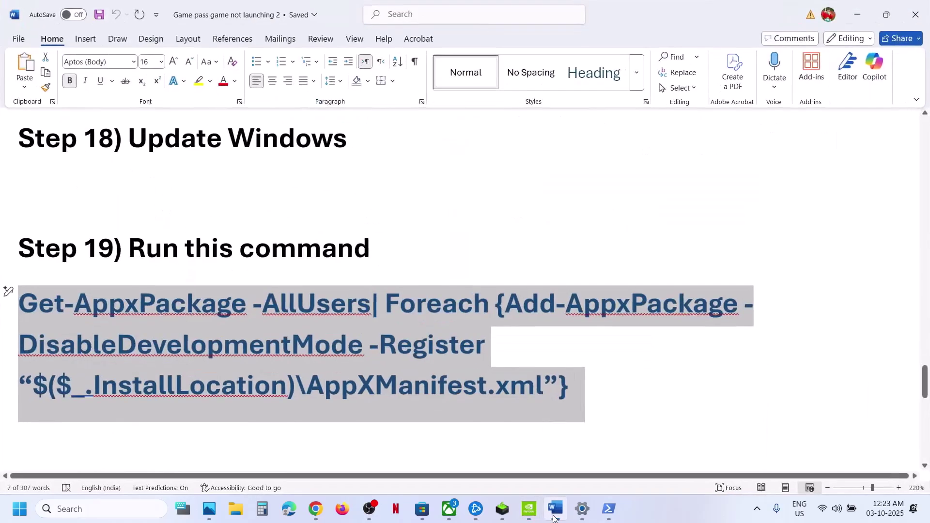
{"action": "scroll", "coordinate": [407, 276], "scroll_direction": "down", "scroll_amount": 3}
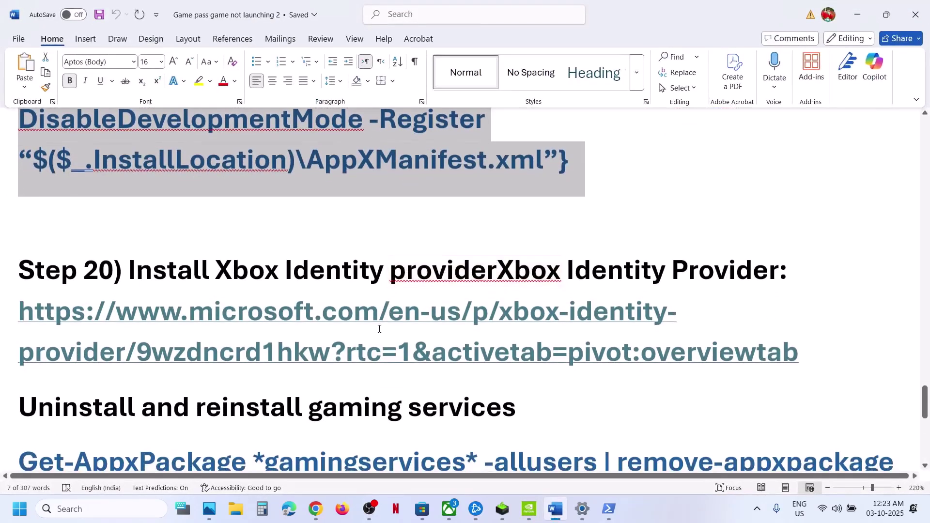
{"action": "left_click", "coordinate": [341, 317], "text": "ctrl"}
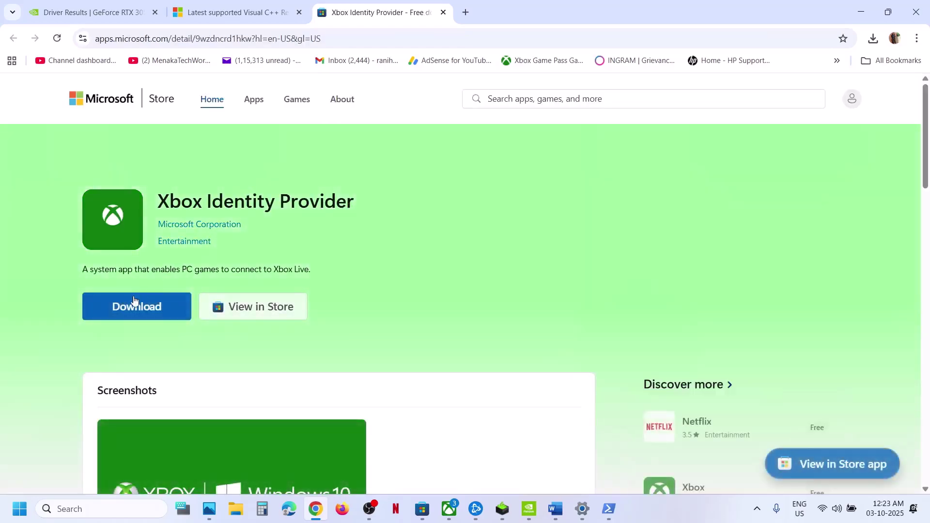
{"action": "left_click", "coordinate": [134, 300]}
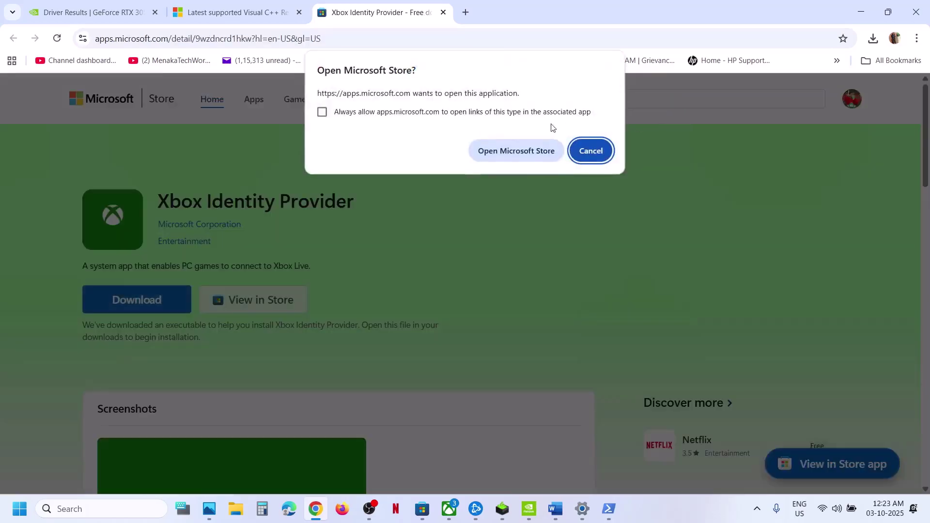
{"action": "left_click", "coordinate": [482, 154]}
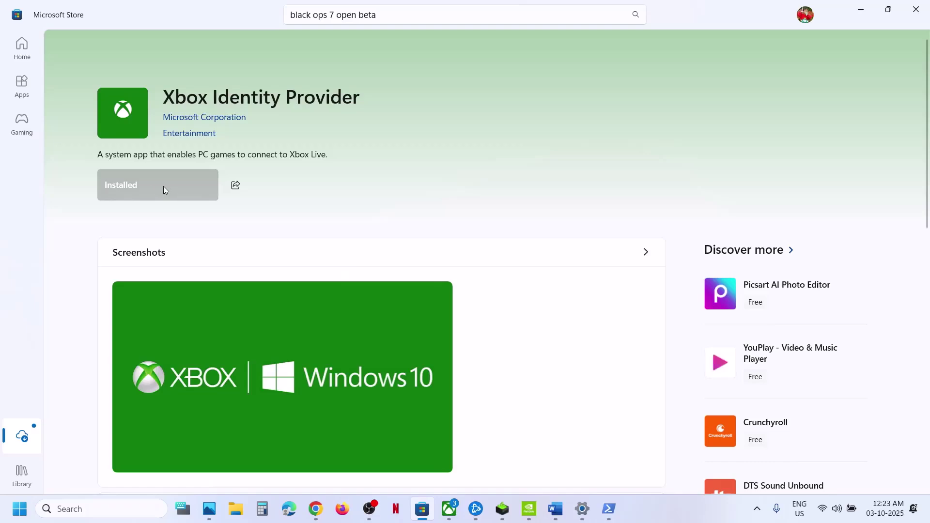
Step: Copy the "Get-AppxPackage *gamingservices* -allusers | remove-appxpackage -allusers" command from the notes
{"action": "left_click", "coordinate": [555, 509]}
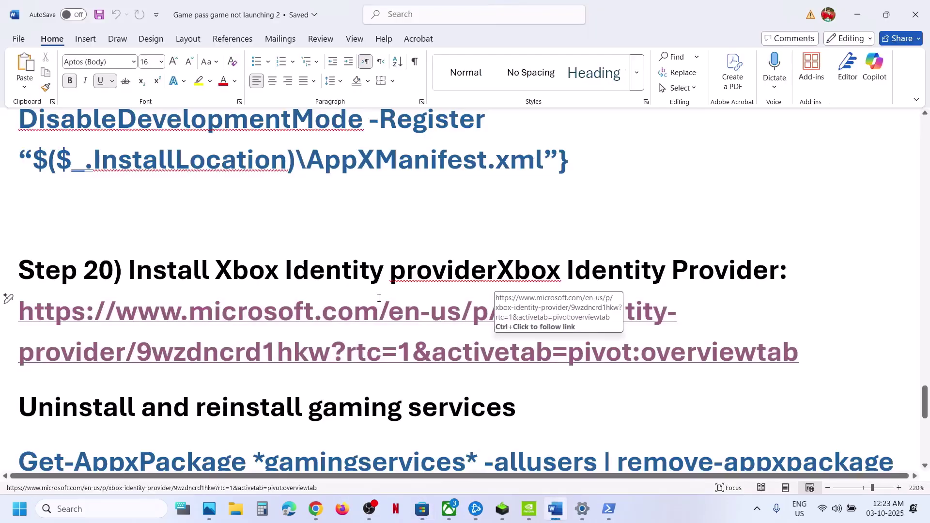
{"action": "scroll", "coordinate": [316, 326], "scroll_direction": "down", "scroll_amount": 5}
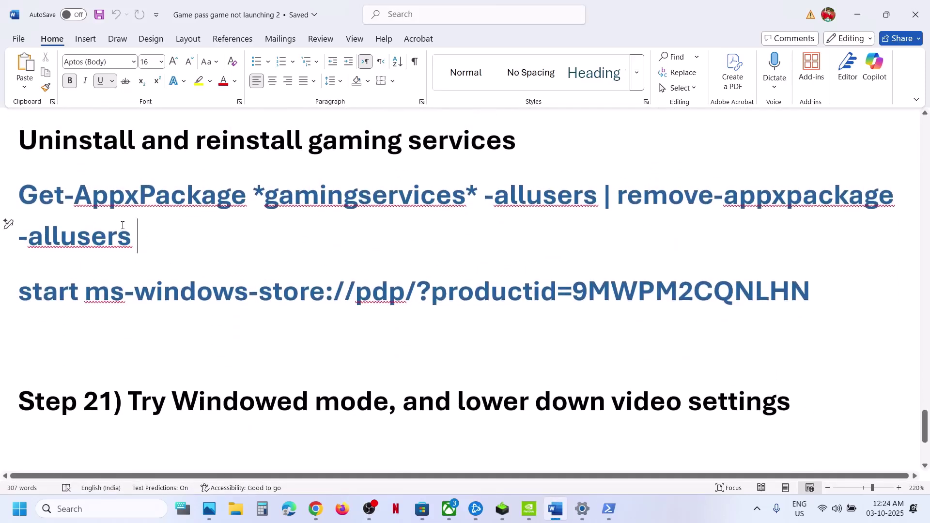
{"action": "triple_click", "coordinate": [143, 238]}
{"action": "right_click", "coordinate": [95, 239]}
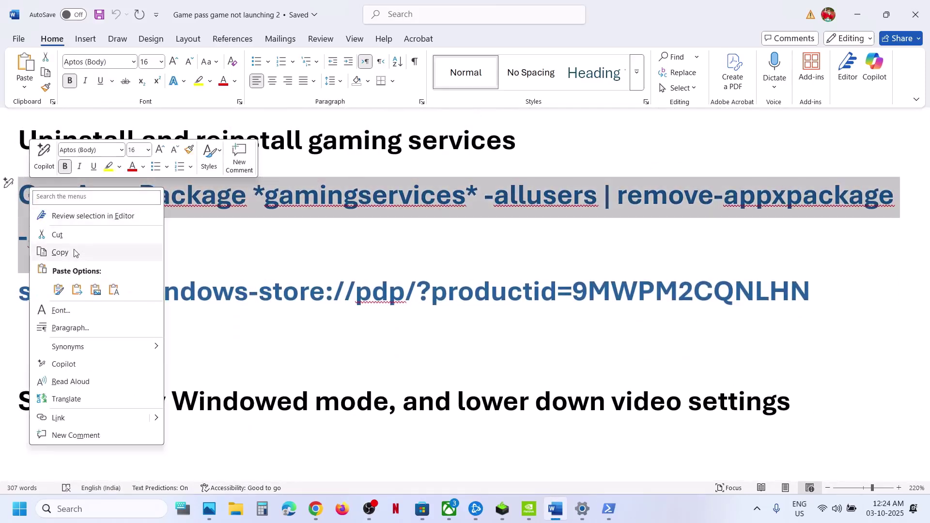
{"action": "left_click", "coordinate": [94, 251]}
Step: Search for "powershell" again and open another Windows PowerShell window with administrator rights
{"action": "left_click", "coordinate": [120, 510]}
{"action": "type", "text": "powershell"}
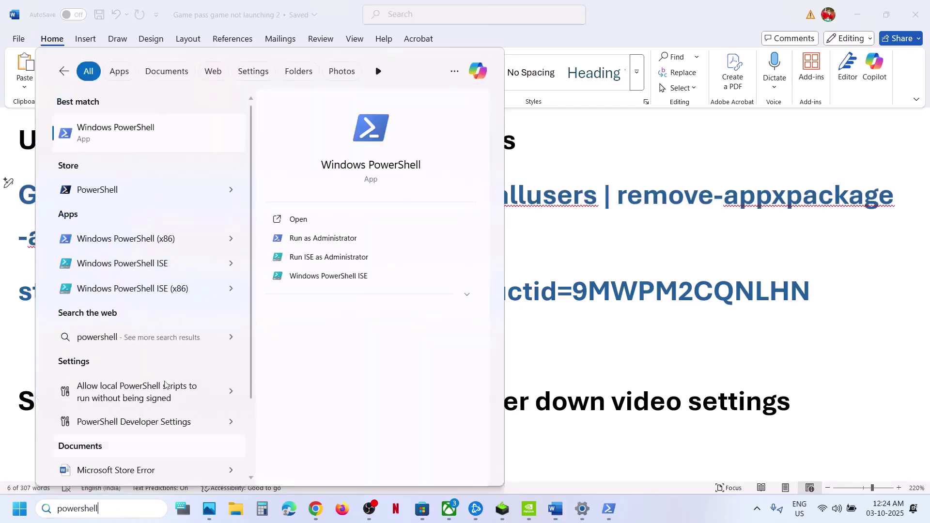
{"action": "right_click", "coordinate": [167, 126]}
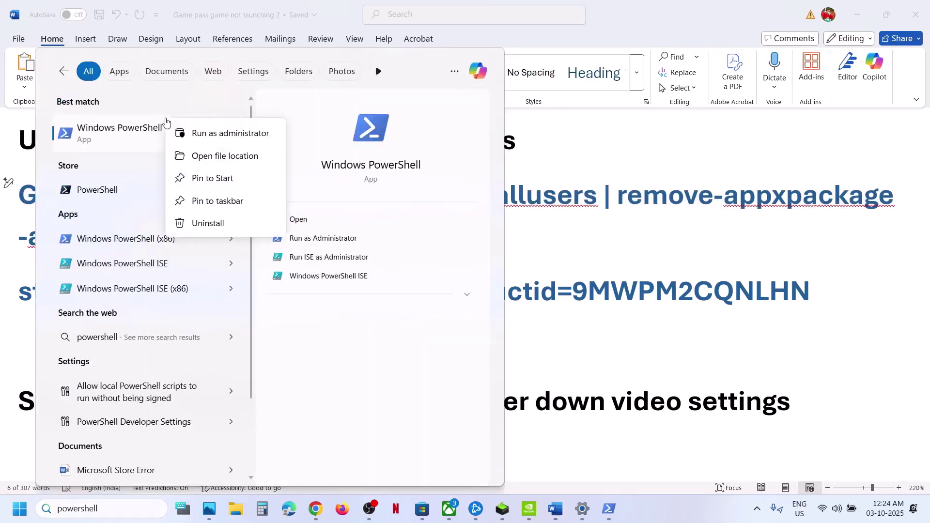
{"action": "left_click", "coordinate": [237, 139]}
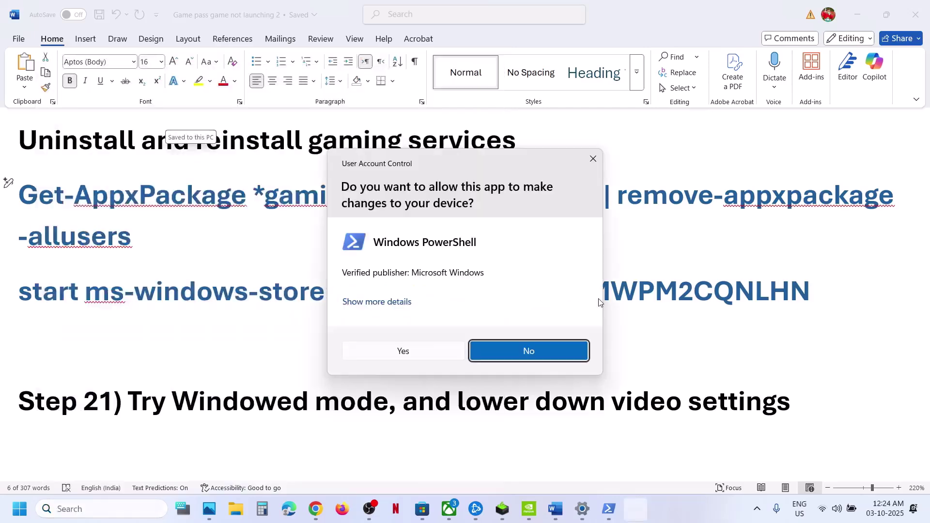
{"action": "left_click", "coordinate": [404, 351]}
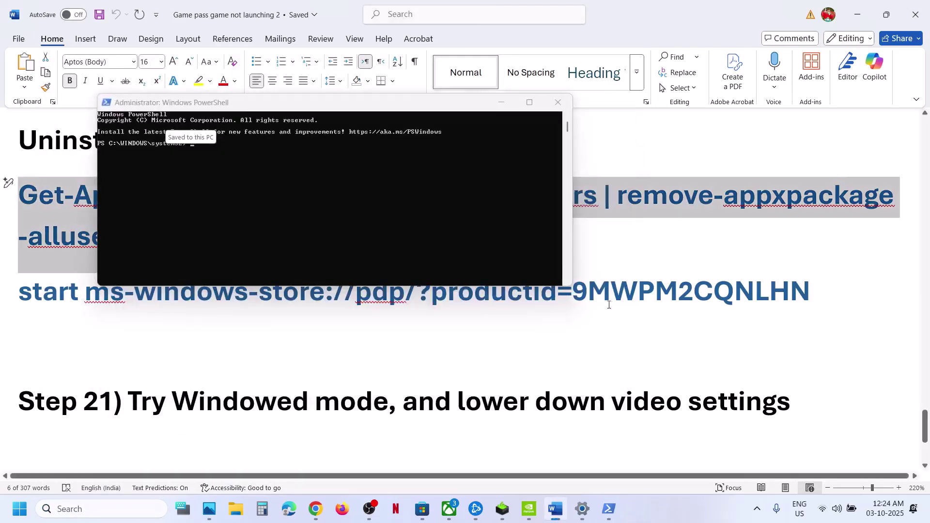
Step: Run the copied "Get-AppxPackage *gamingservices* -allusers | remove-appxpackage -allusers" command in the administrator PowerShell window
{"action": "left_click", "coordinate": [355, 196]}
{"action": "right_click", "coordinate": [355, 197]}
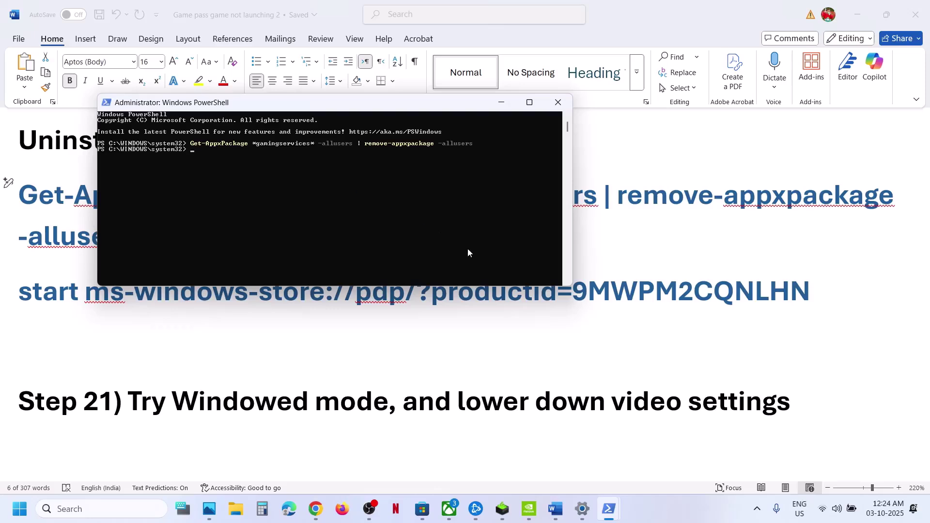
Step: Run "start ms-windows-store://pdp/?productid=9MWPM2CQNLHN" from the notes in PowerShell and install Gaming Services from the Store page, allowing the device changes
{"action": "left_click", "coordinate": [481, 296]}
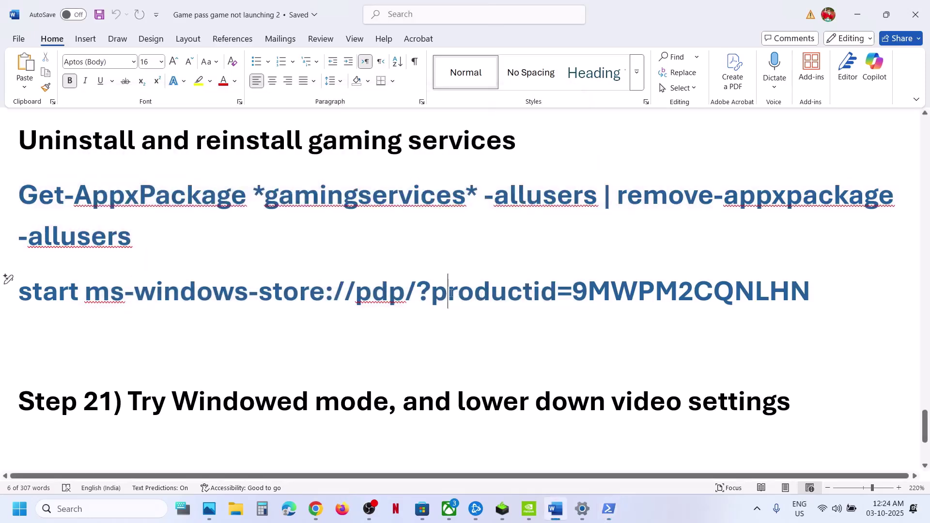
{"action": "triple_click", "coordinate": [451, 292]}
{"action": "key", "text": "ctrl+c"}
{"action": "key", "text": "alt+Tab"}
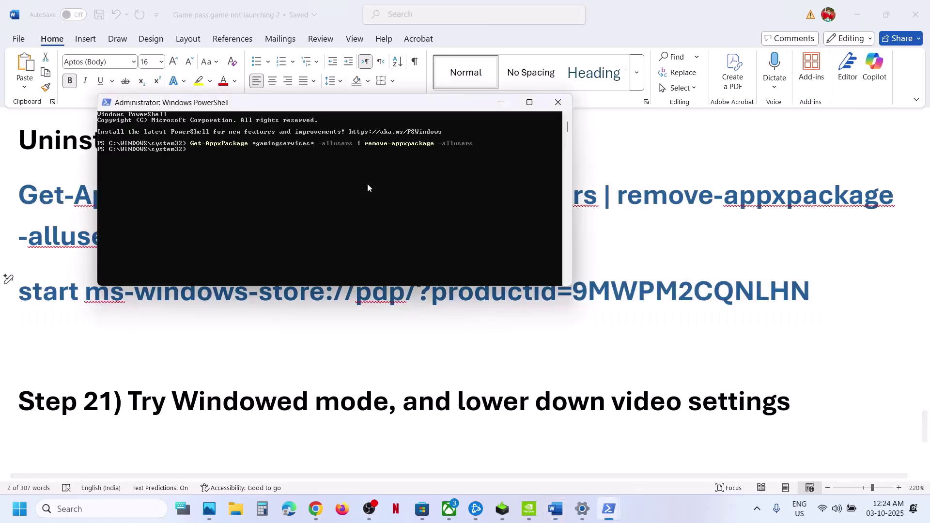
{"action": "right_click", "coordinate": [348, 174]}
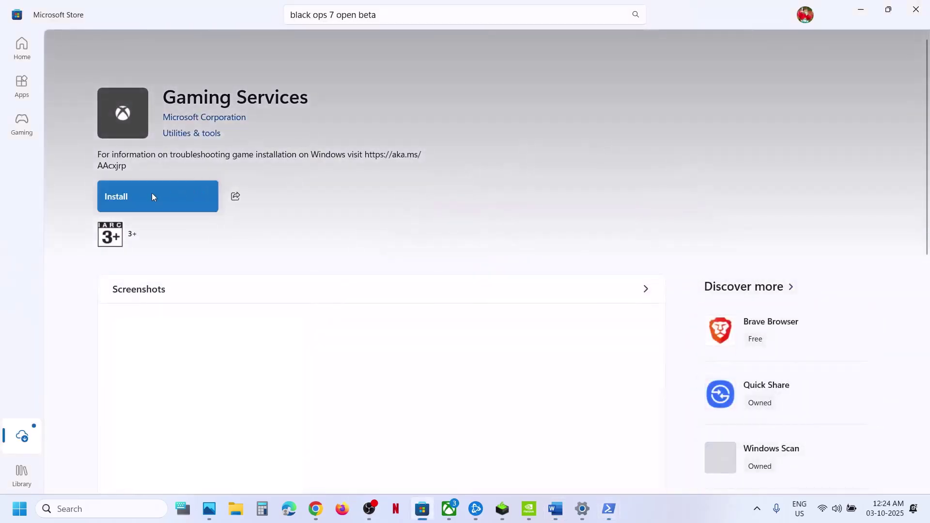
{"action": "left_click", "coordinate": [152, 195]}
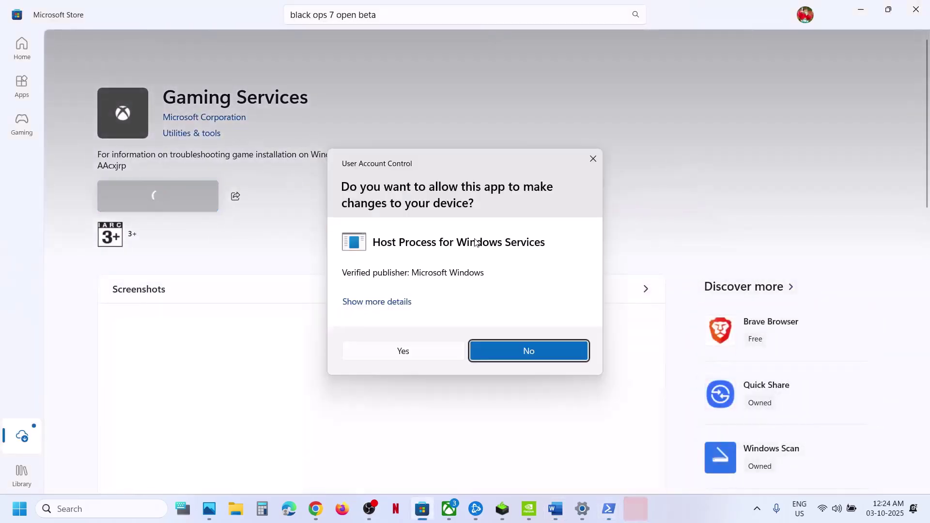
{"action": "left_click", "coordinate": [405, 349]}
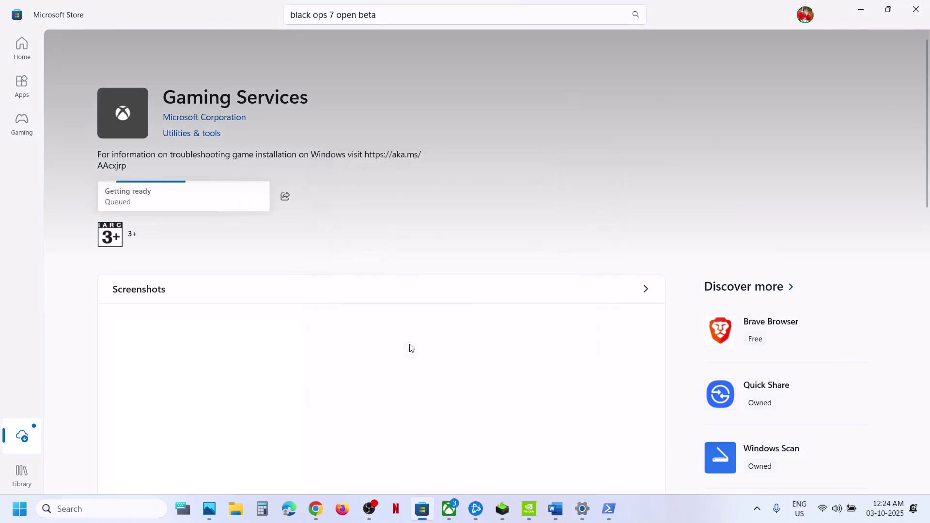
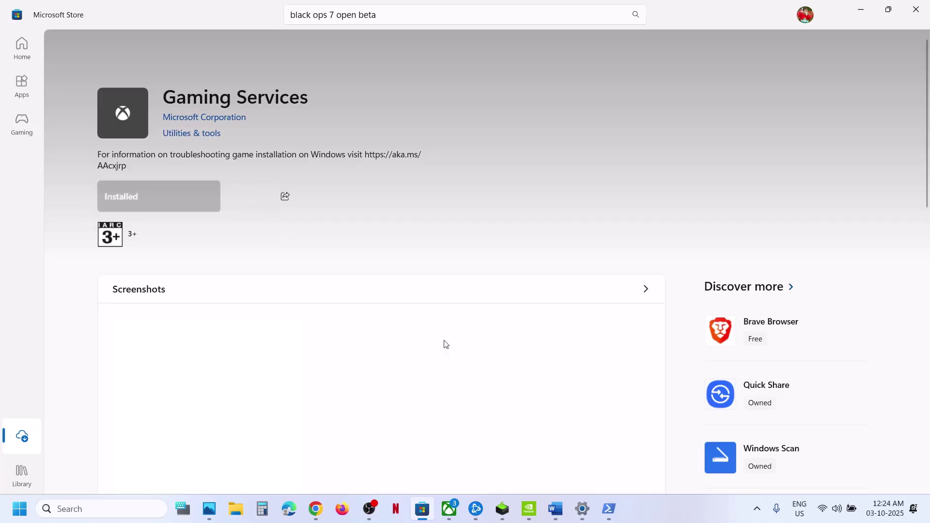
Step: Return to the Word notes and review steps 21 to 23 on windowed mode, the system BIOS update and reinstalling to a different drive
{"action": "left_click", "coordinate": [555, 508]}
{"action": "scroll", "coordinate": [344, 295], "scroll_direction": "down", "scroll_amount": 2}
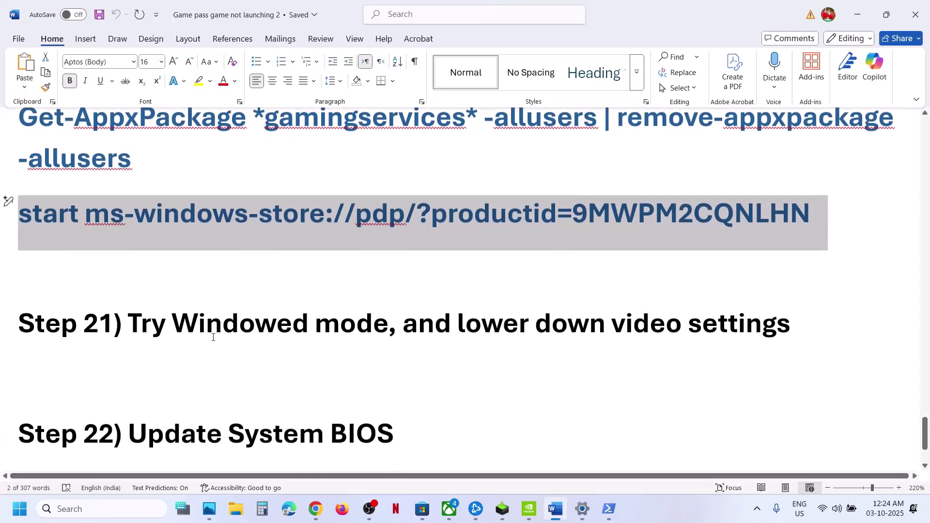
{"action": "left_click_drag", "start_coordinate": [213, 337], "coordinate": [793, 327]}
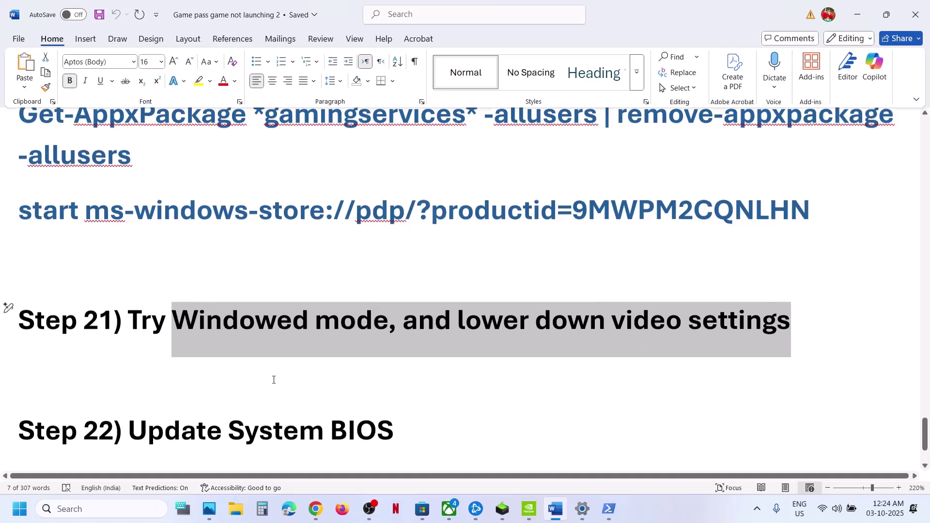
{"action": "scroll", "coordinate": [272, 380], "scroll_direction": "down", "scroll_amount": 2}
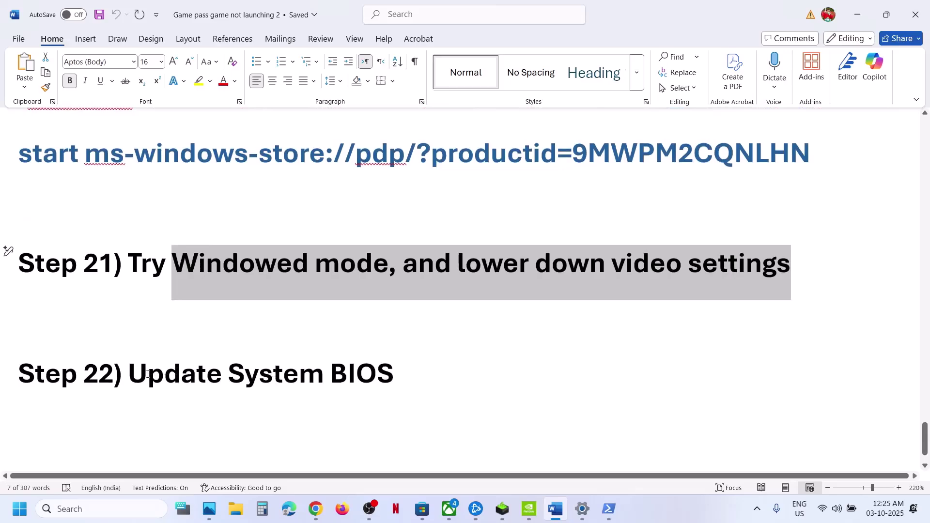
{"action": "left_click_drag", "start_coordinate": [148, 374], "coordinate": [359, 371]}
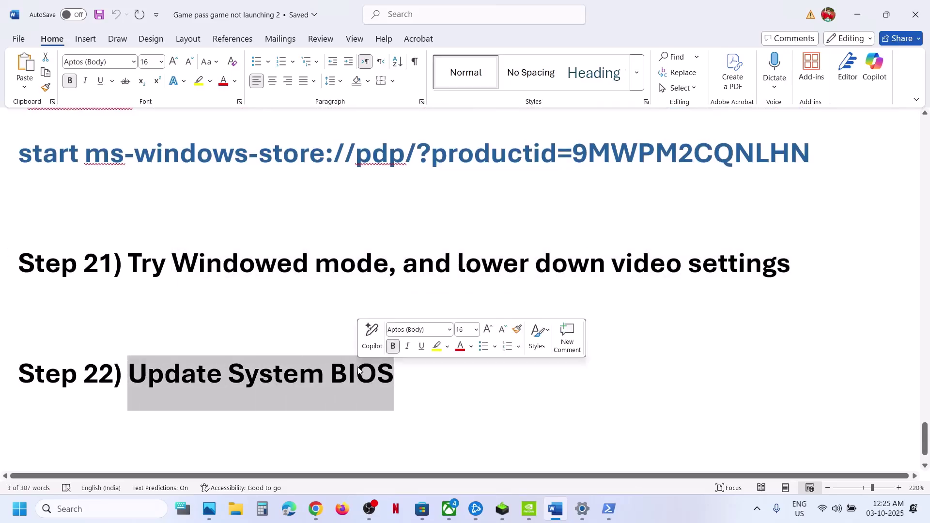
{"action": "scroll", "coordinate": [255, 353], "scroll_direction": "up", "scroll_amount": 10}
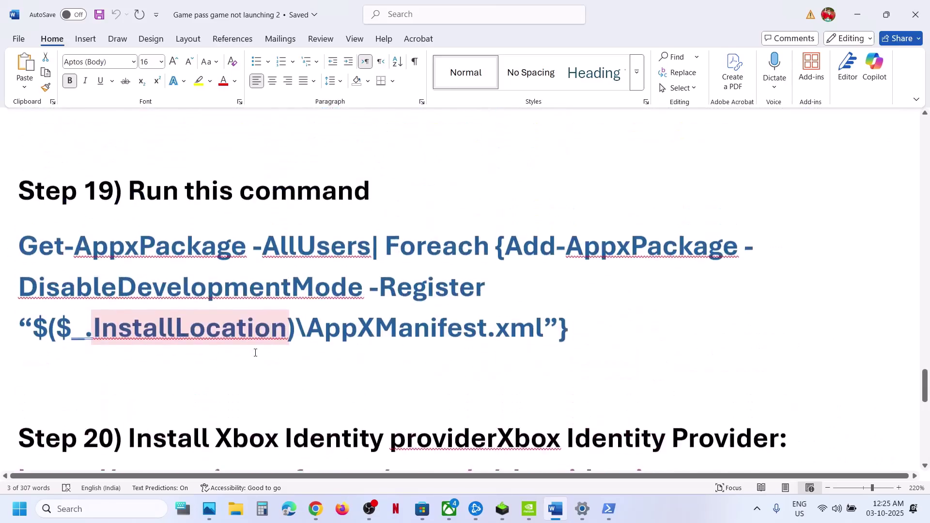
{"action": "scroll", "coordinate": [255, 352], "scroll_direction": "up", "scroll_amount": 6}
{"action": "scroll", "coordinate": [255, 352], "scroll_direction": "down", "scroll_amount": 10}
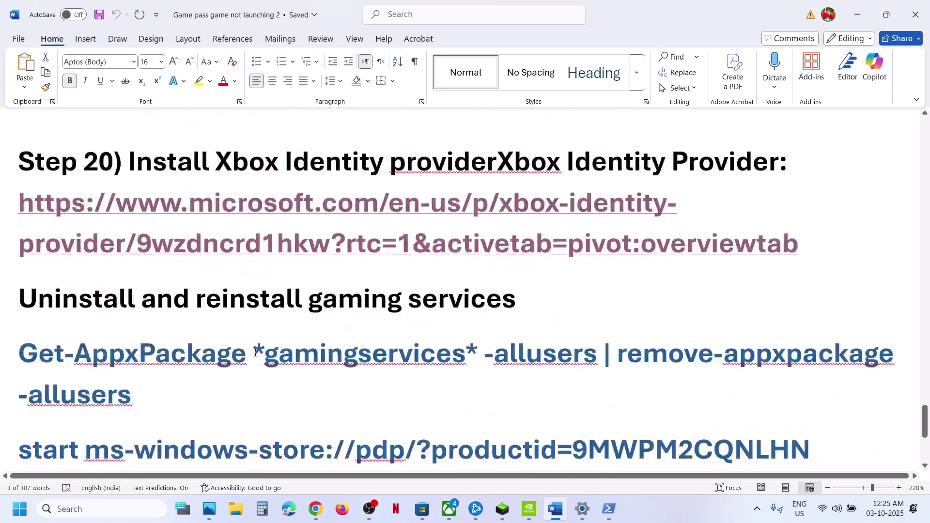
{"action": "scroll", "coordinate": [255, 352], "scroll_direction": "down", "scroll_amount": 8}
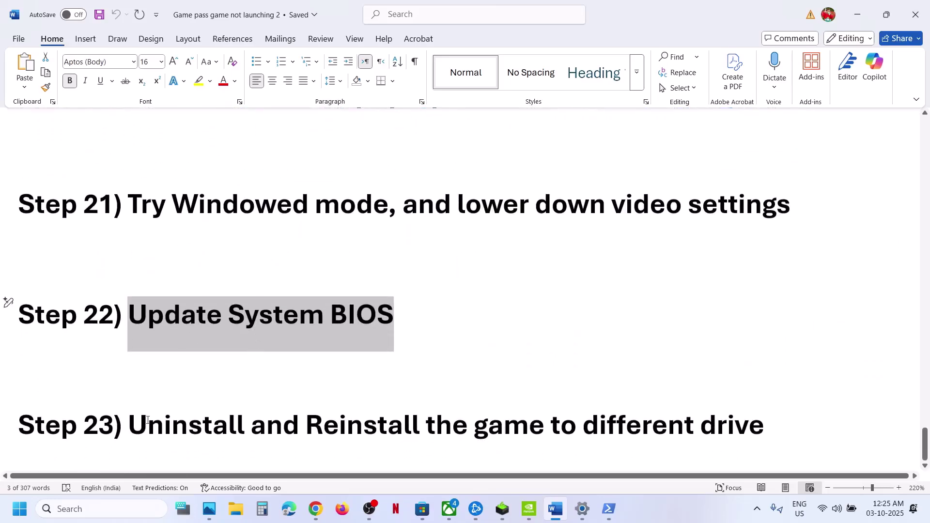
{"action": "left_click_drag", "start_coordinate": [129, 425], "coordinate": [764, 427]}
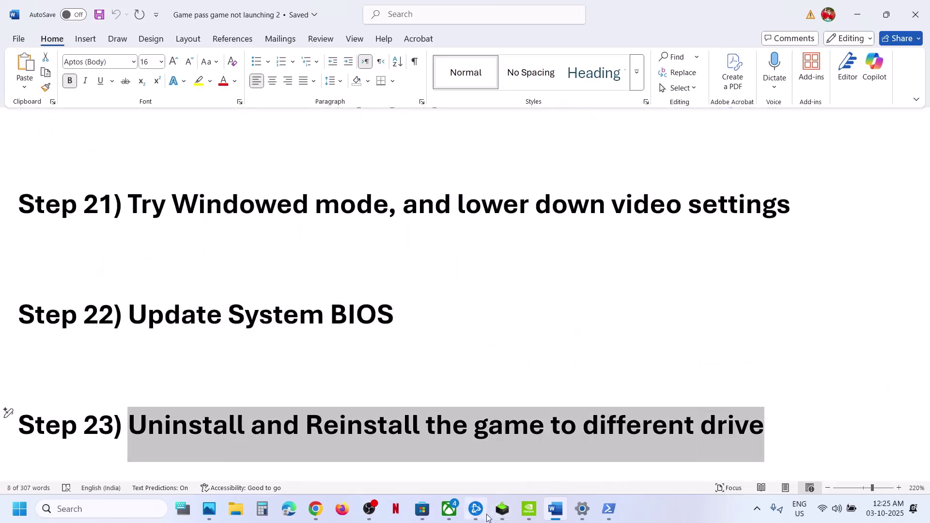
Step: Switch to the Xbox app and install its required update
{"action": "left_click", "coordinate": [449, 508]}
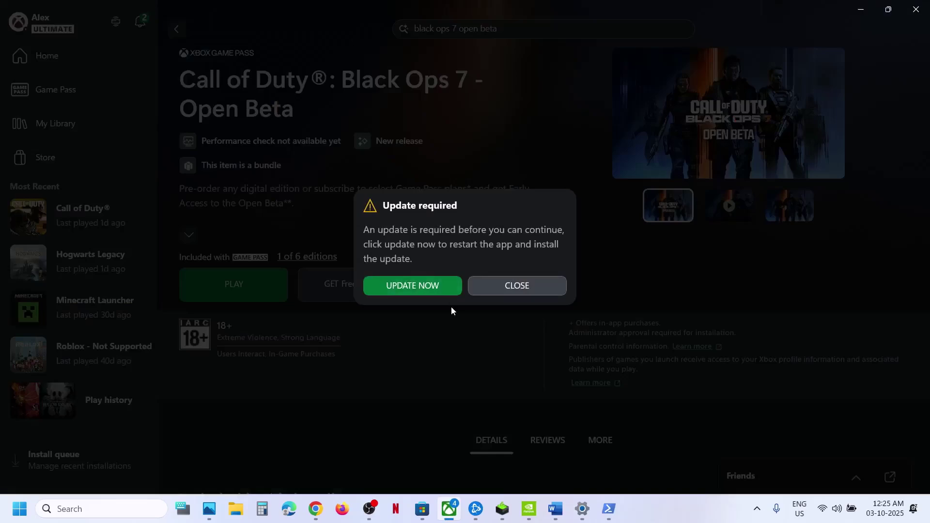
{"action": "left_click", "coordinate": [432, 286]}
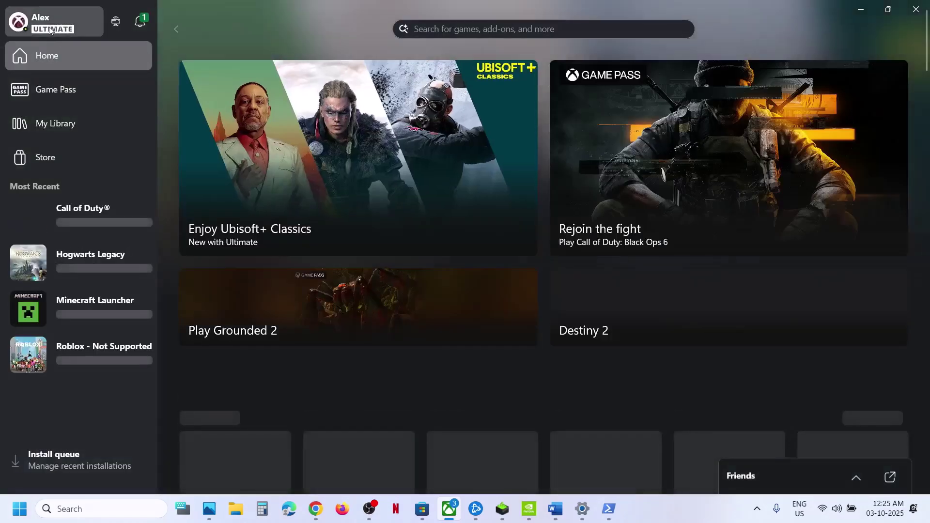
Step: Check which drives are offered as the default game install location in the Xbox app's install options, and close the settings
{"action": "left_click", "coordinate": [51, 30]}
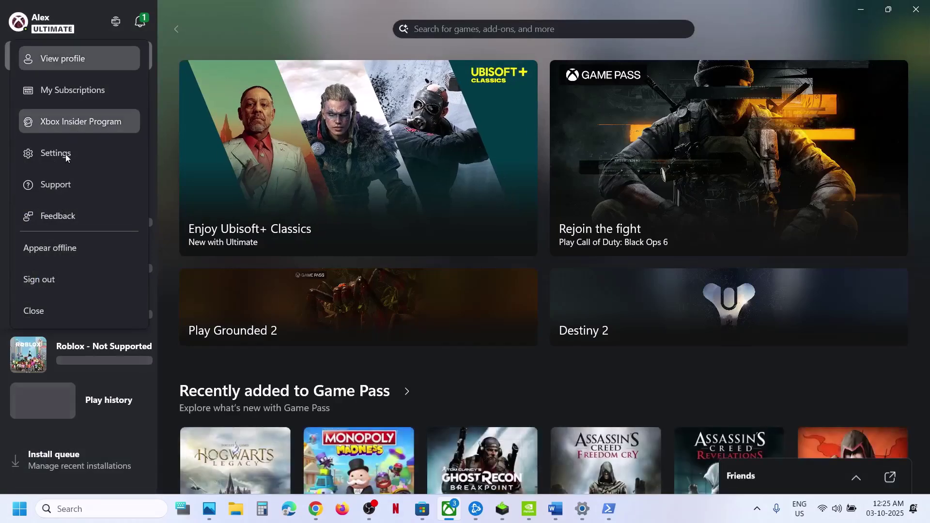
{"action": "left_click", "coordinate": [57, 154]}
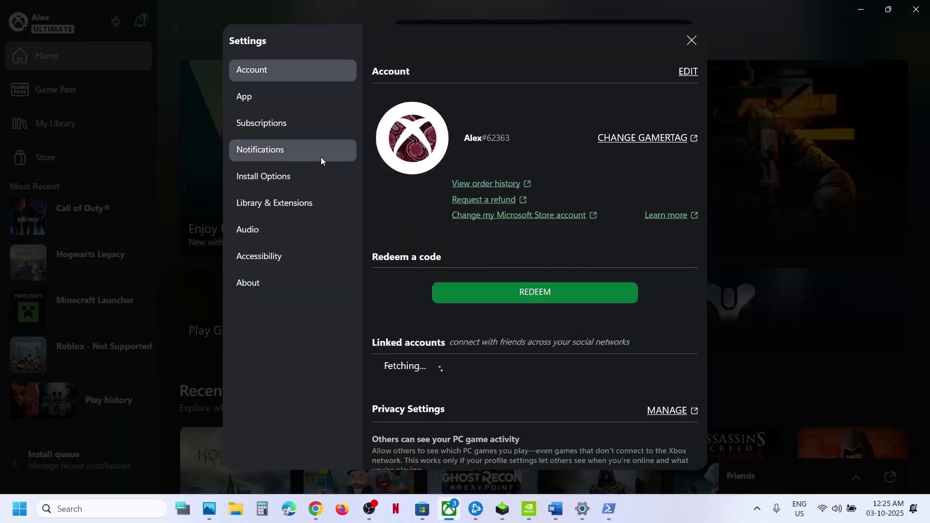
{"action": "left_click", "coordinate": [274, 180]}
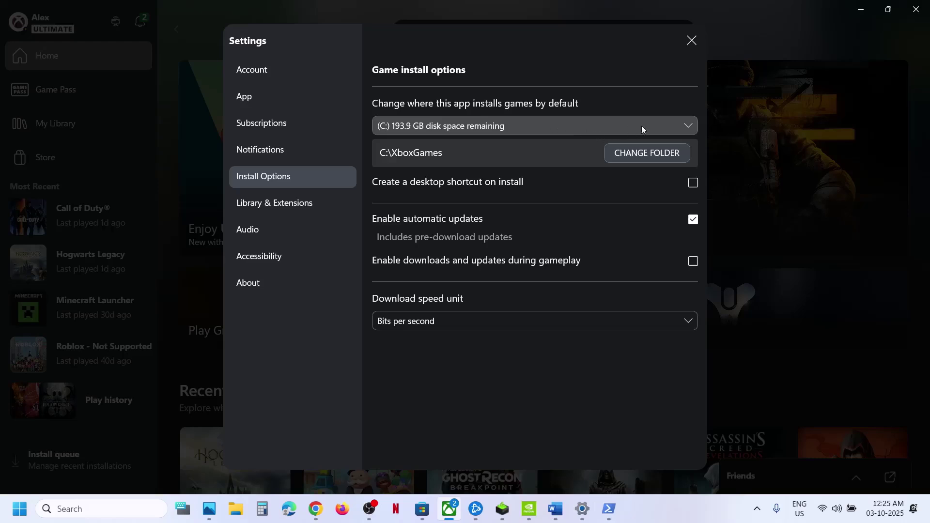
{"action": "left_click", "coordinate": [599, 119]}
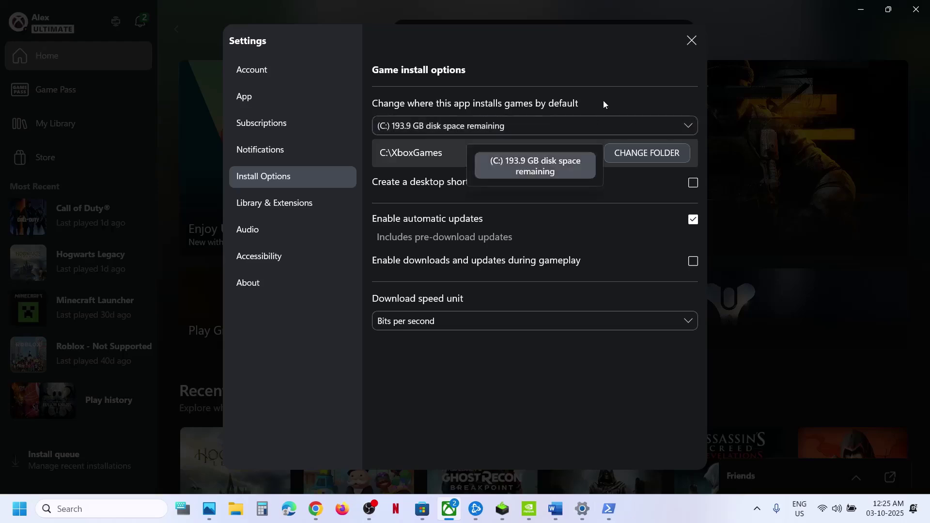
{"action": "key", "text": "Escape"}
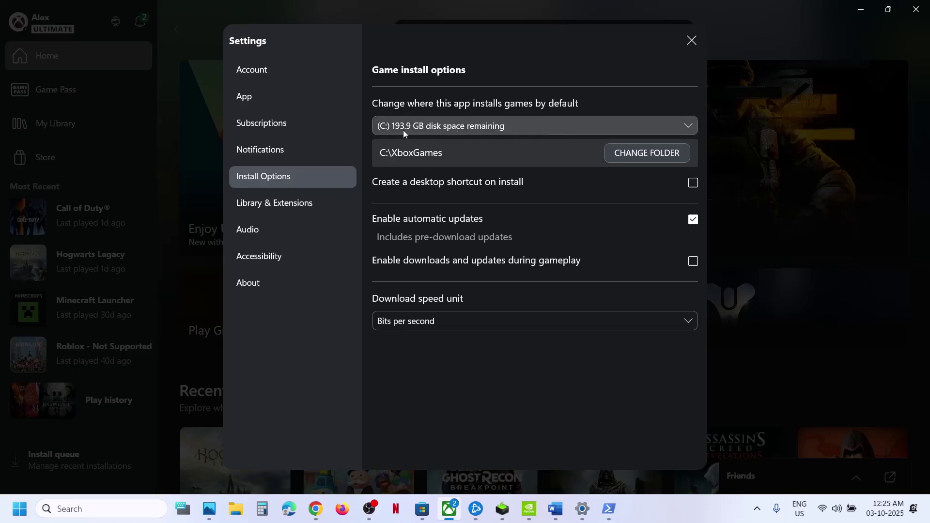
{"action": "left_click", "coordinate": [692, 40]}
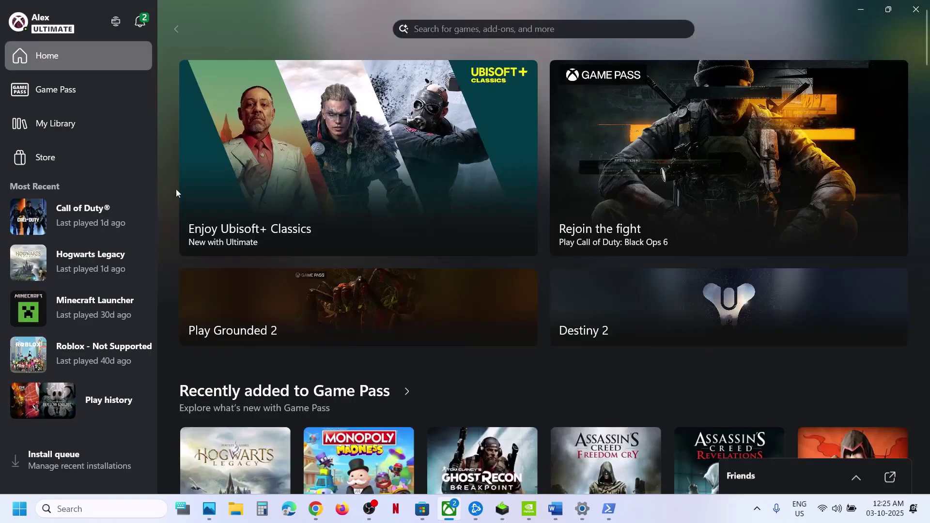
Step: Open the Call of Duty page from the recently played games
{"action": "left_click", "coordinate": [99, 227]}
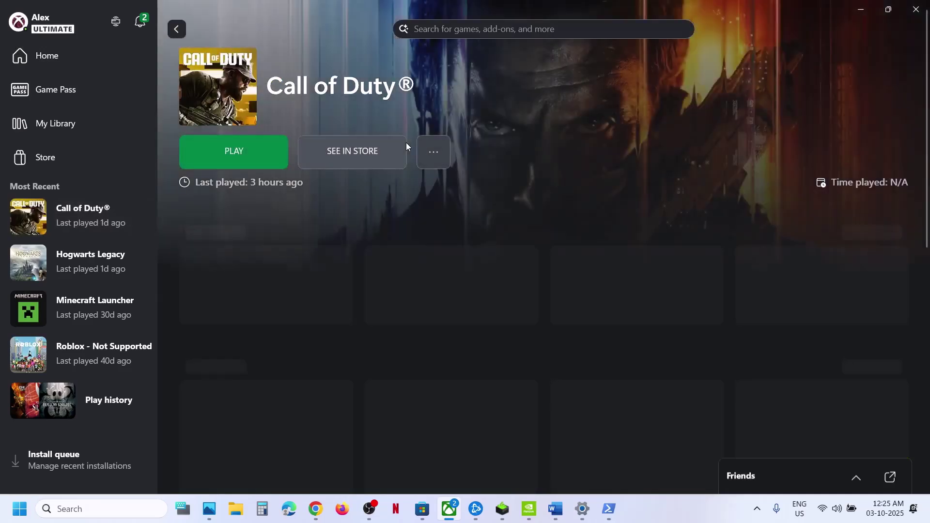